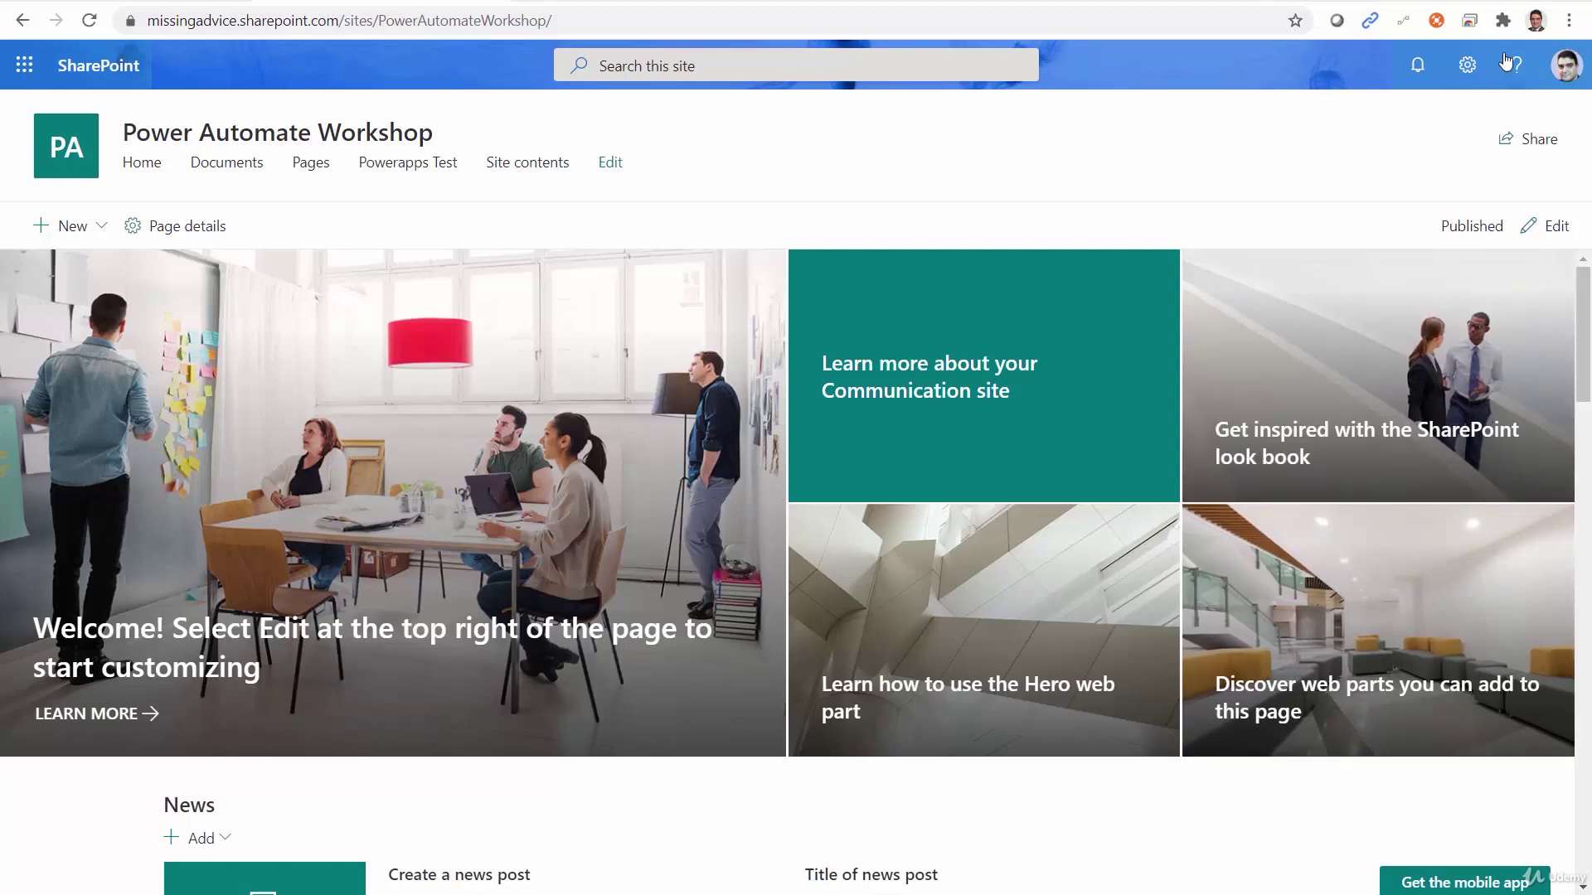
- Create a new custom list named 'Products List Demo' from the site's Add an app page
{"action": "left_click", "coordinate": [1468, 64]}
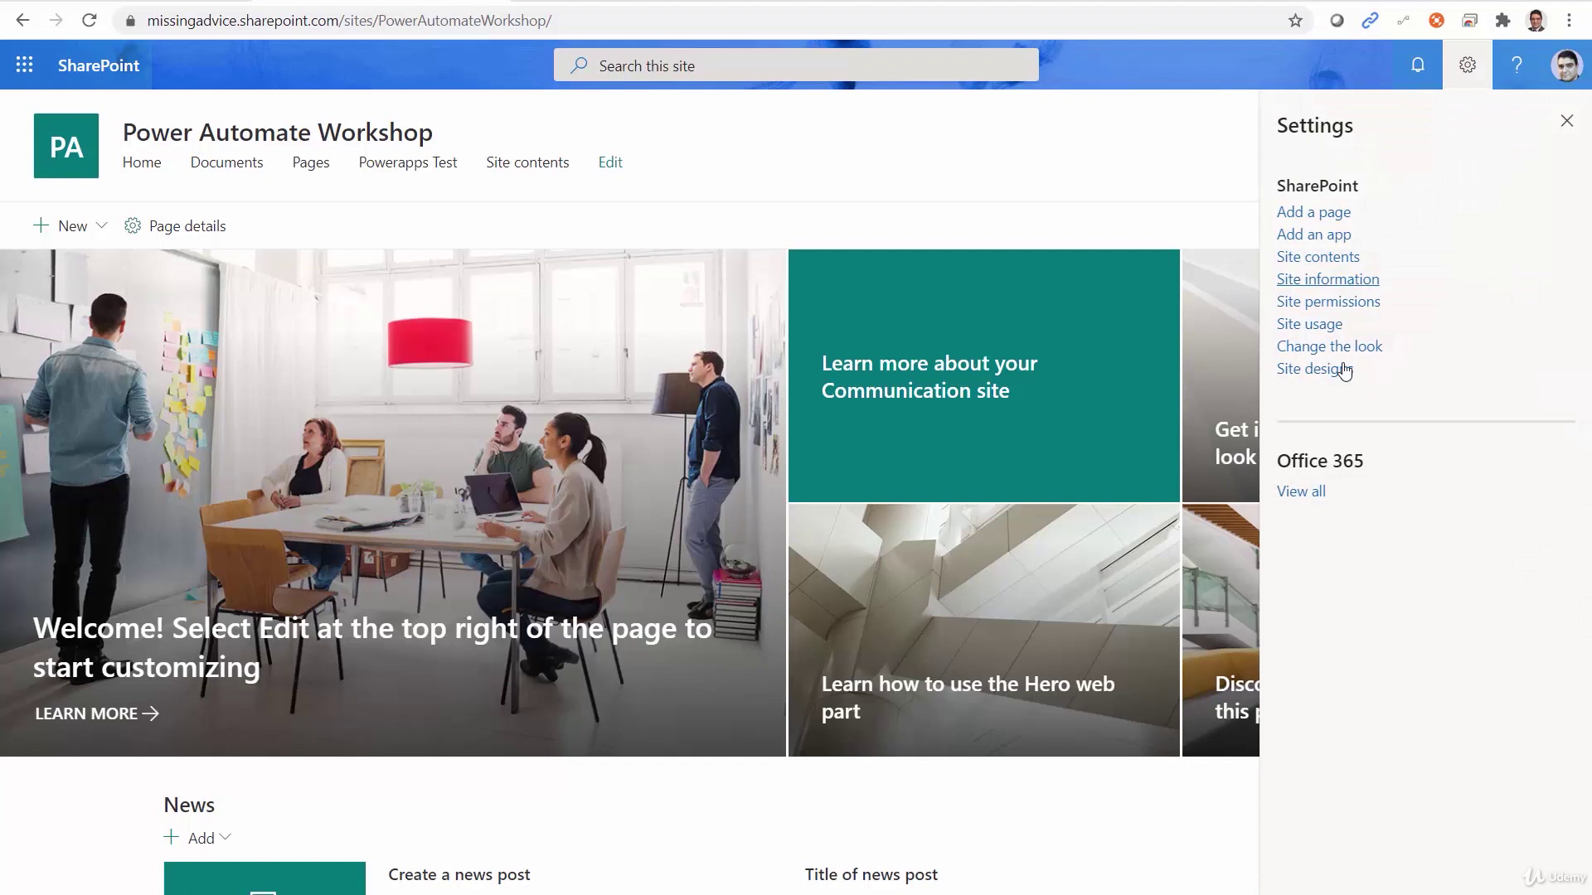
{"action": "left_click", "coordinate": [1308, 236]}
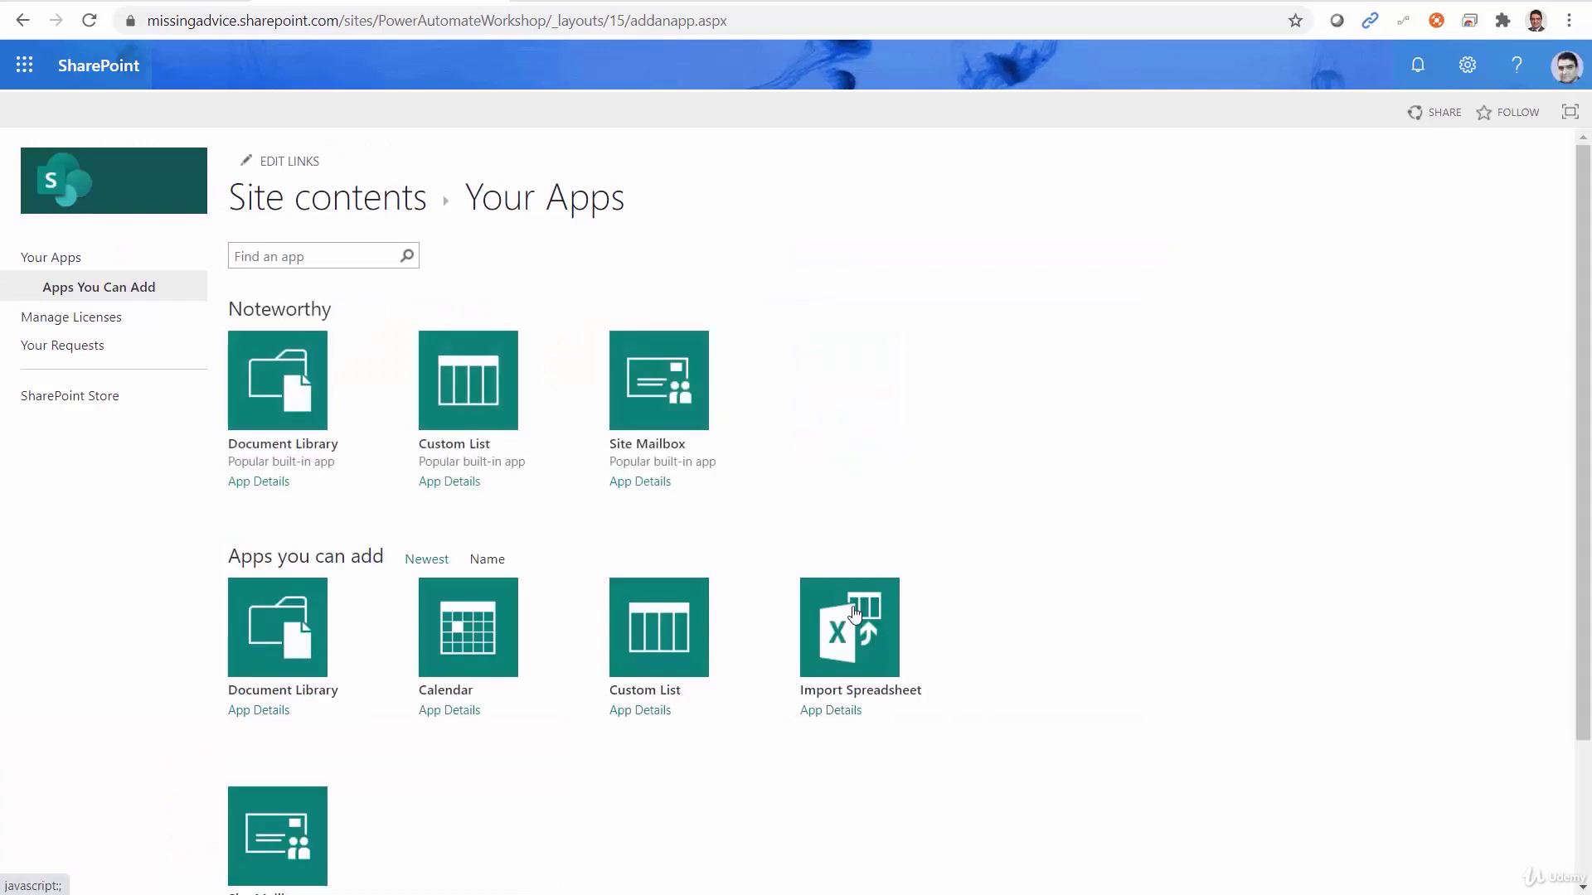
{"action": "left_click", "coordinate": [473, 405]}
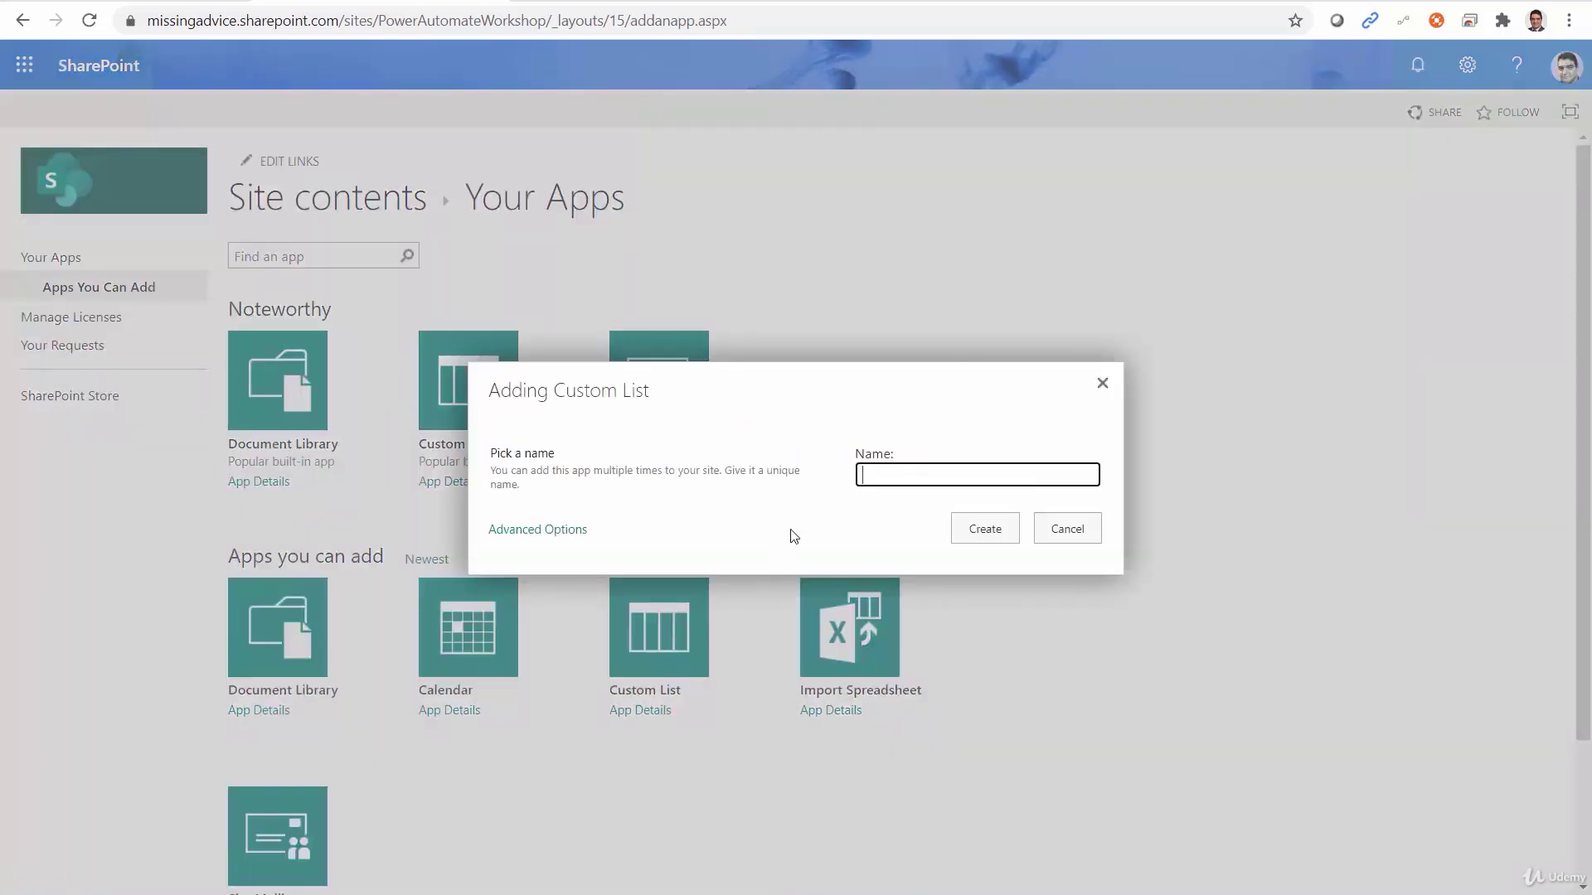
{"action": "type", "text": "P"}
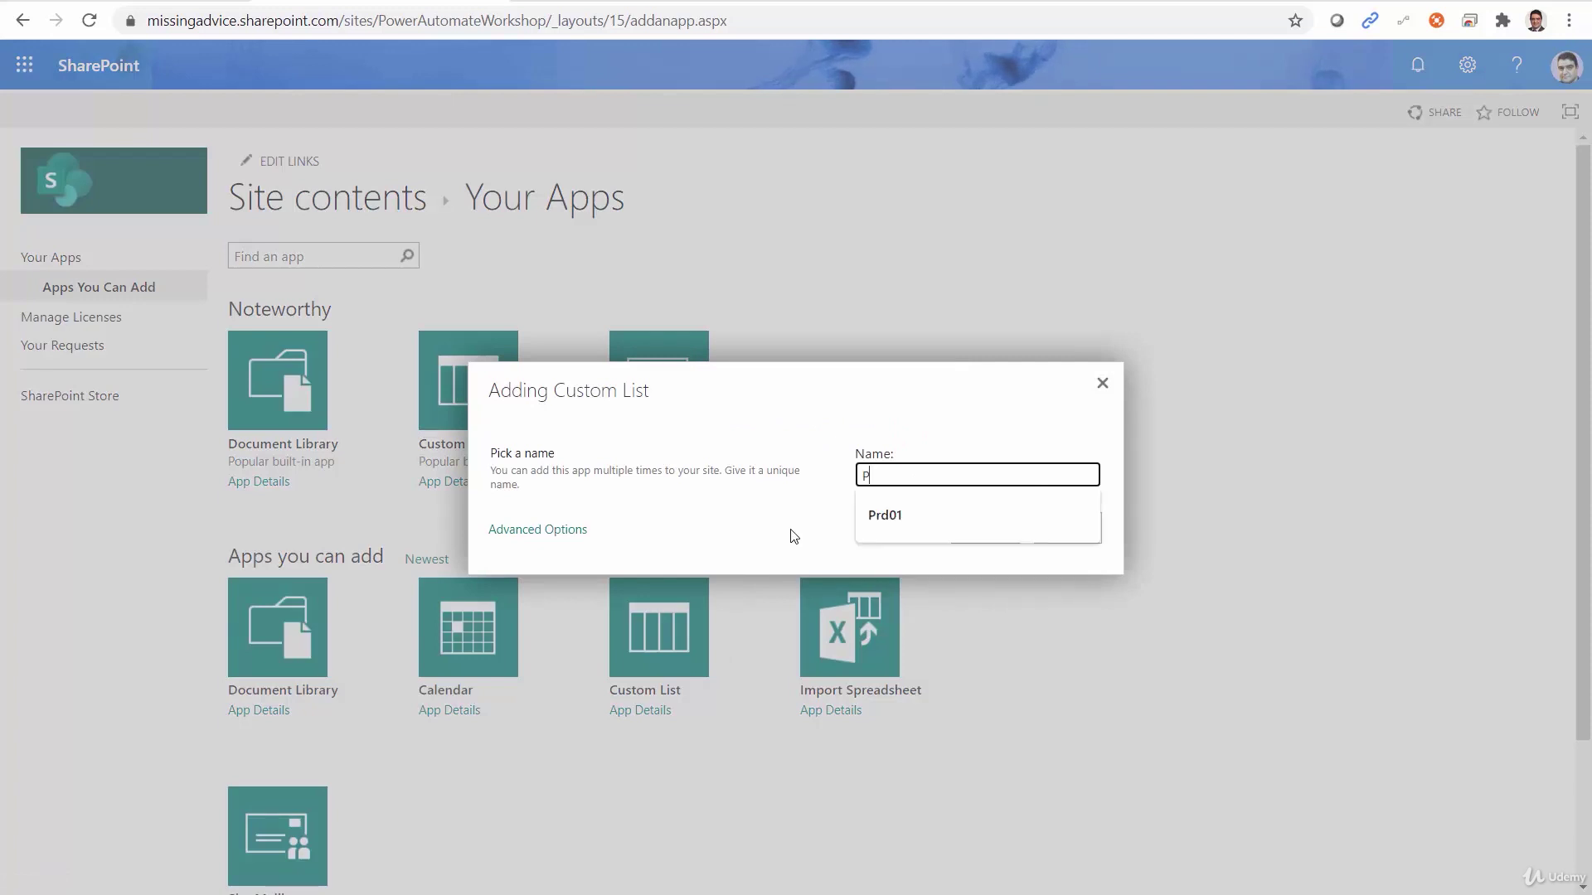
{"action": "type", "text": "roducts List Demo"}
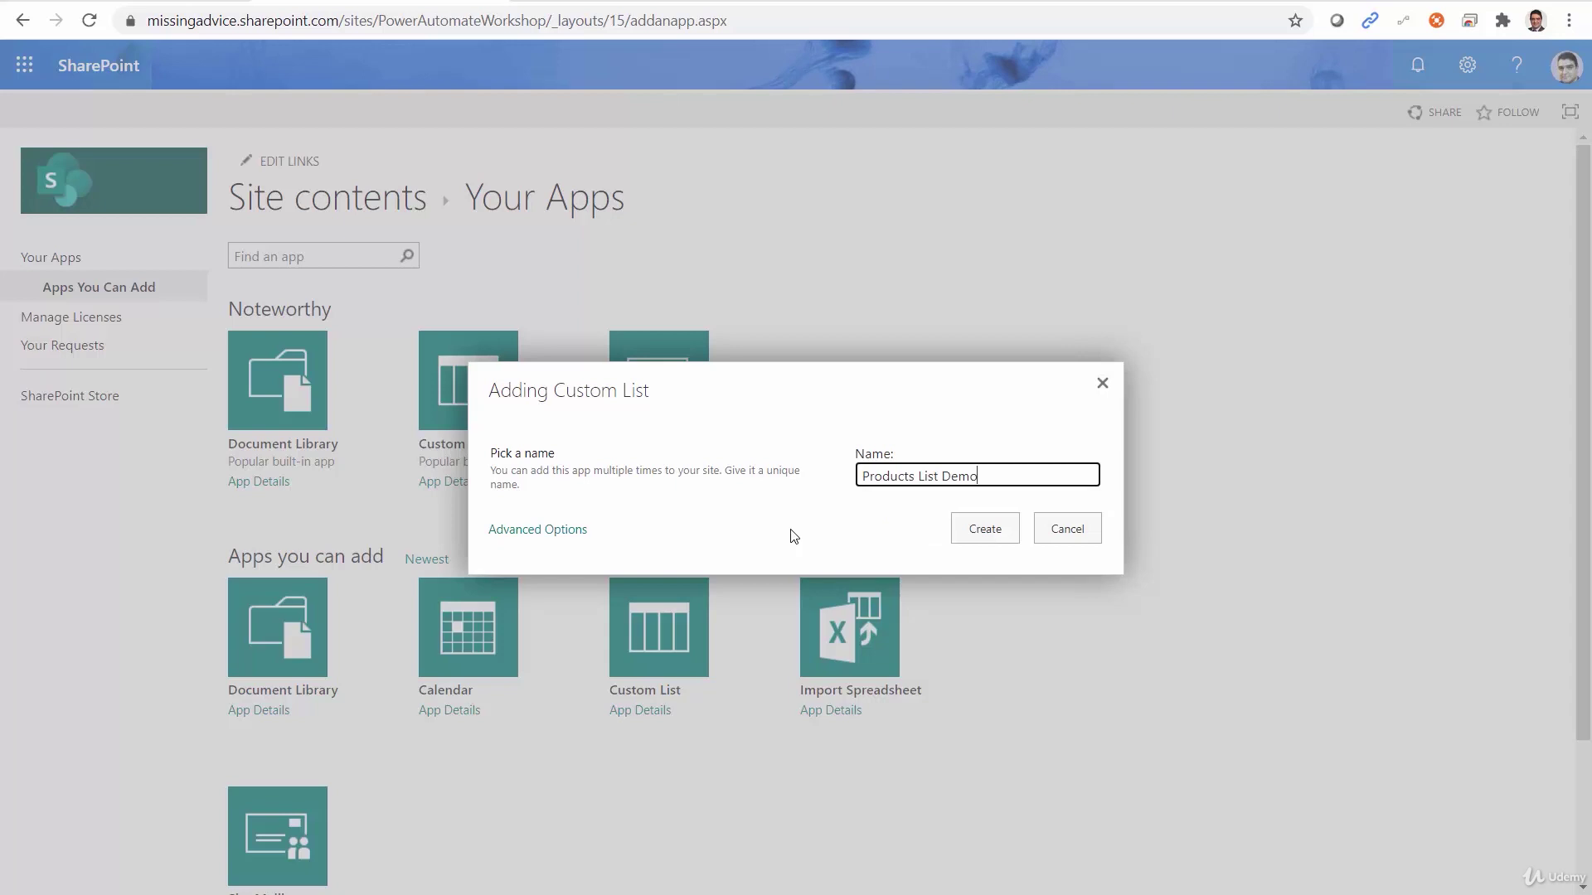
{"action": "left_click", "coordinate": [986, 524]}
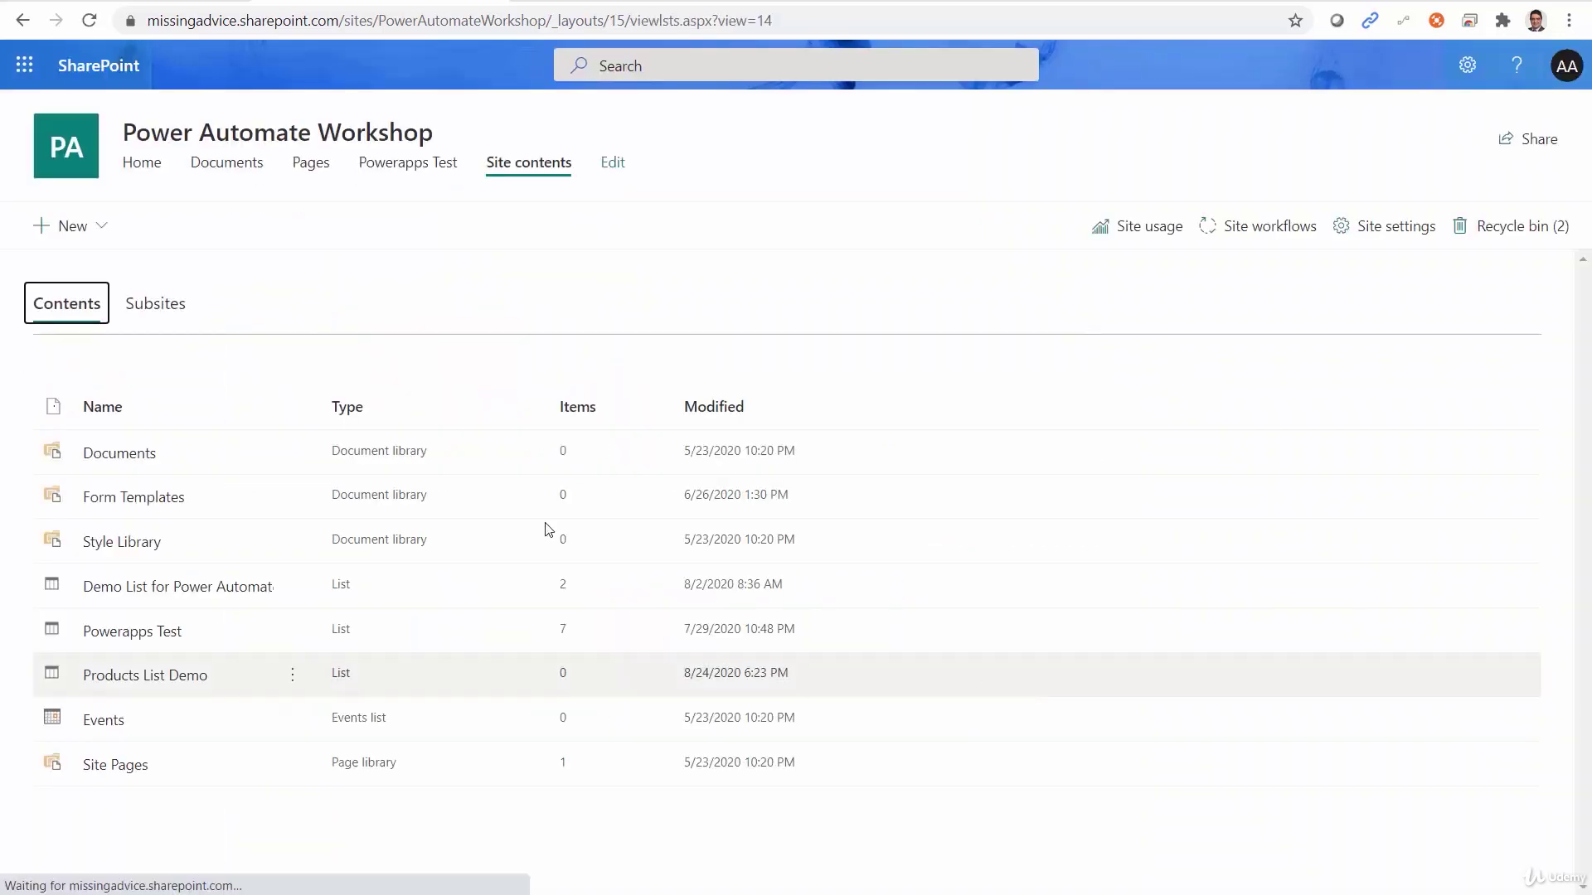
{"action": "mouse_move", "coordinate": [120, 452]}
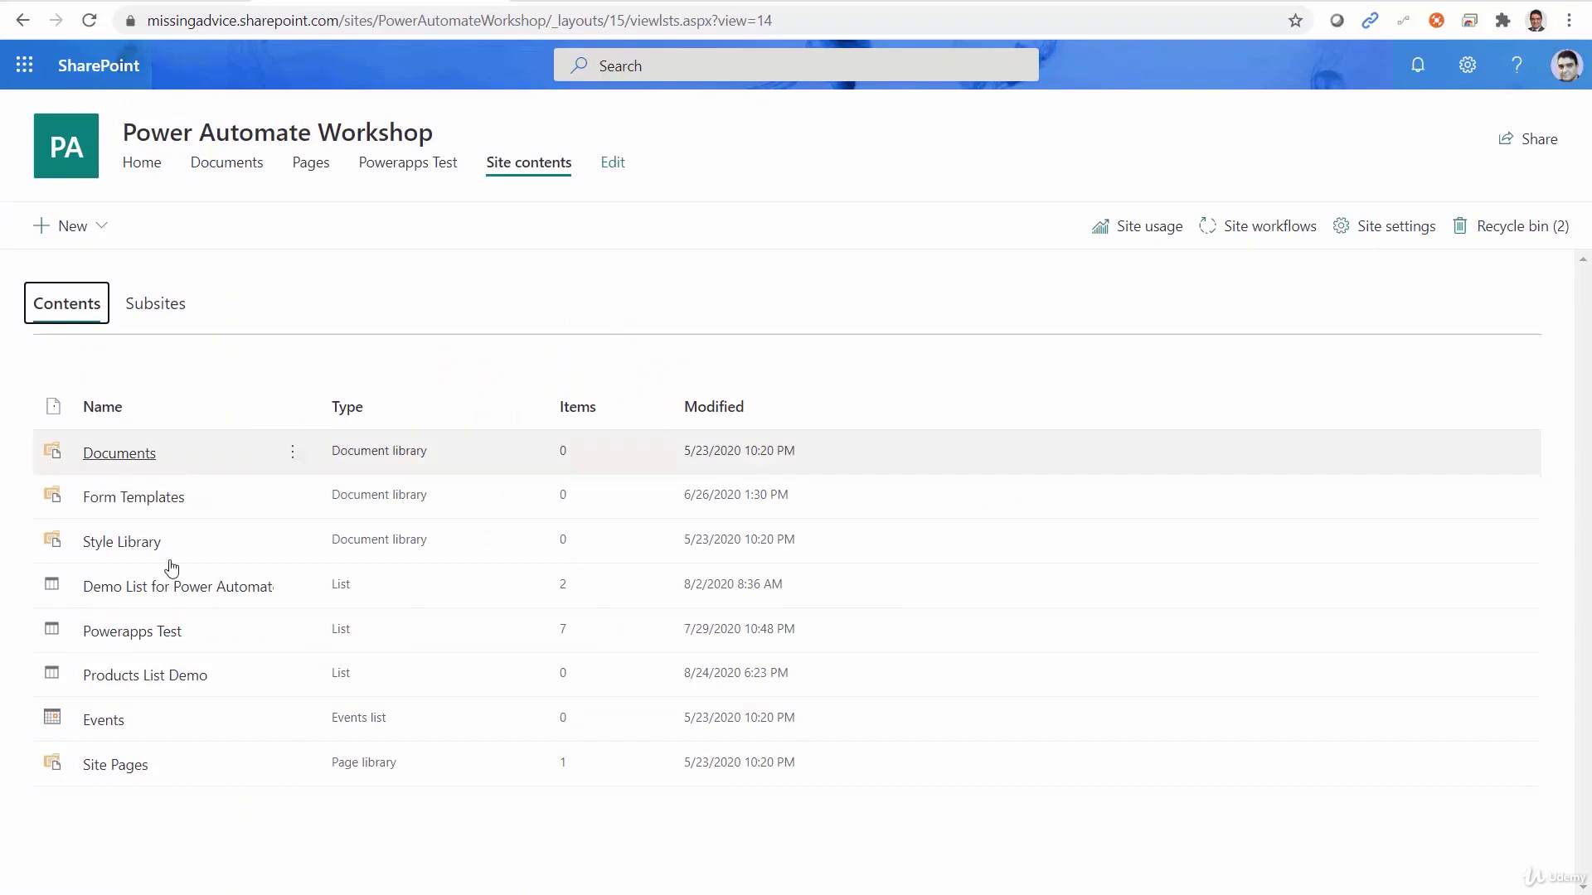
- Start a new Choice column on the Products List Demo list
{"action": "left_click", "coordinate": [147, 676]}
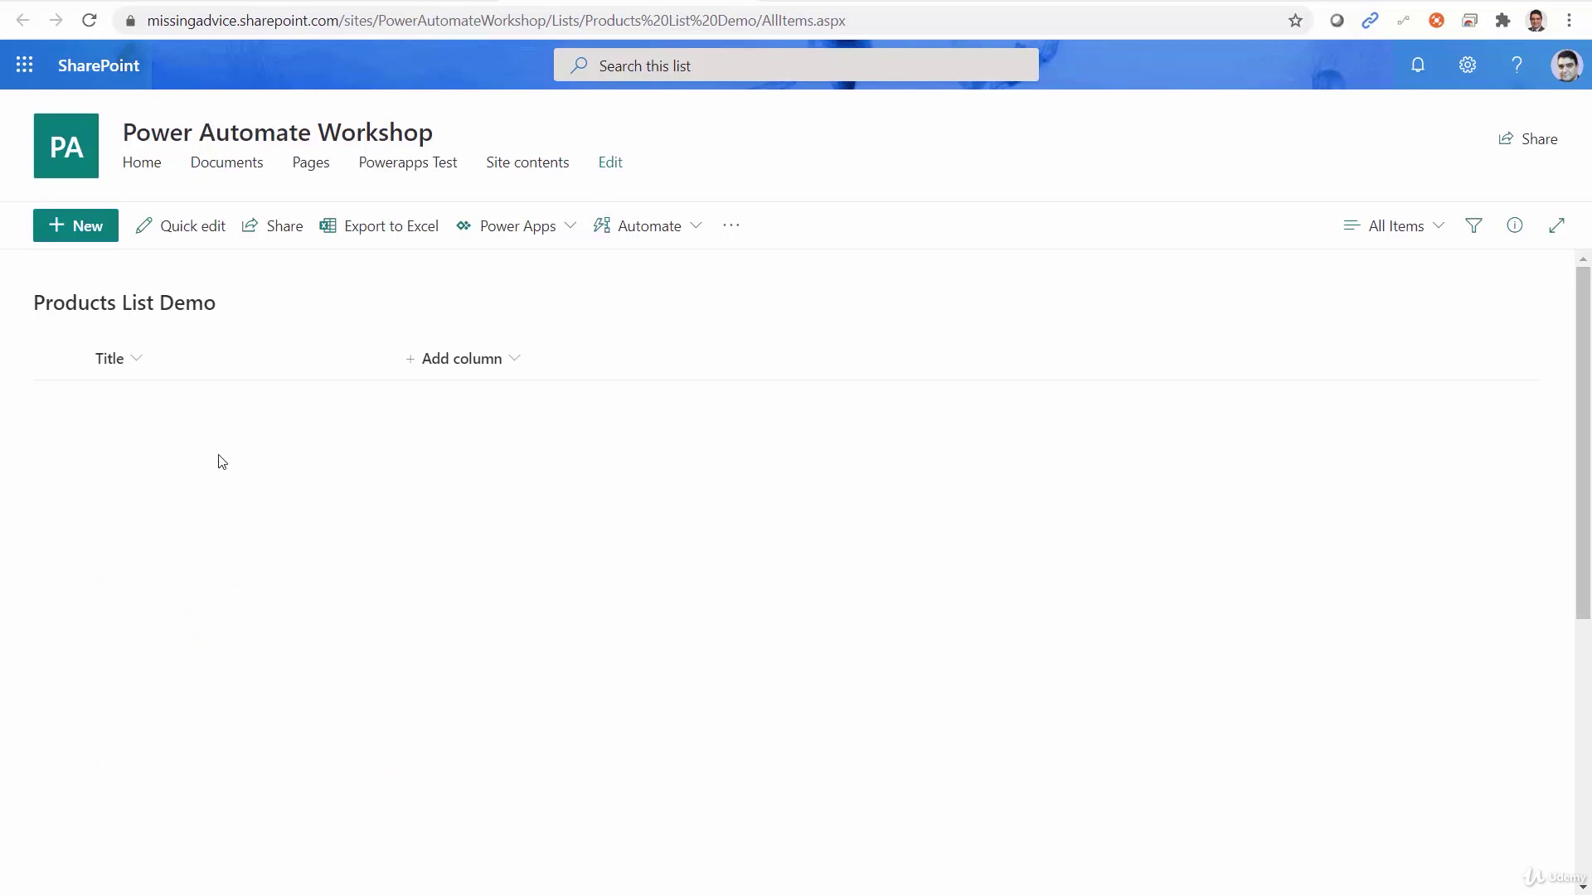
{"action": "left_click", "coordinate": [477, 367]}
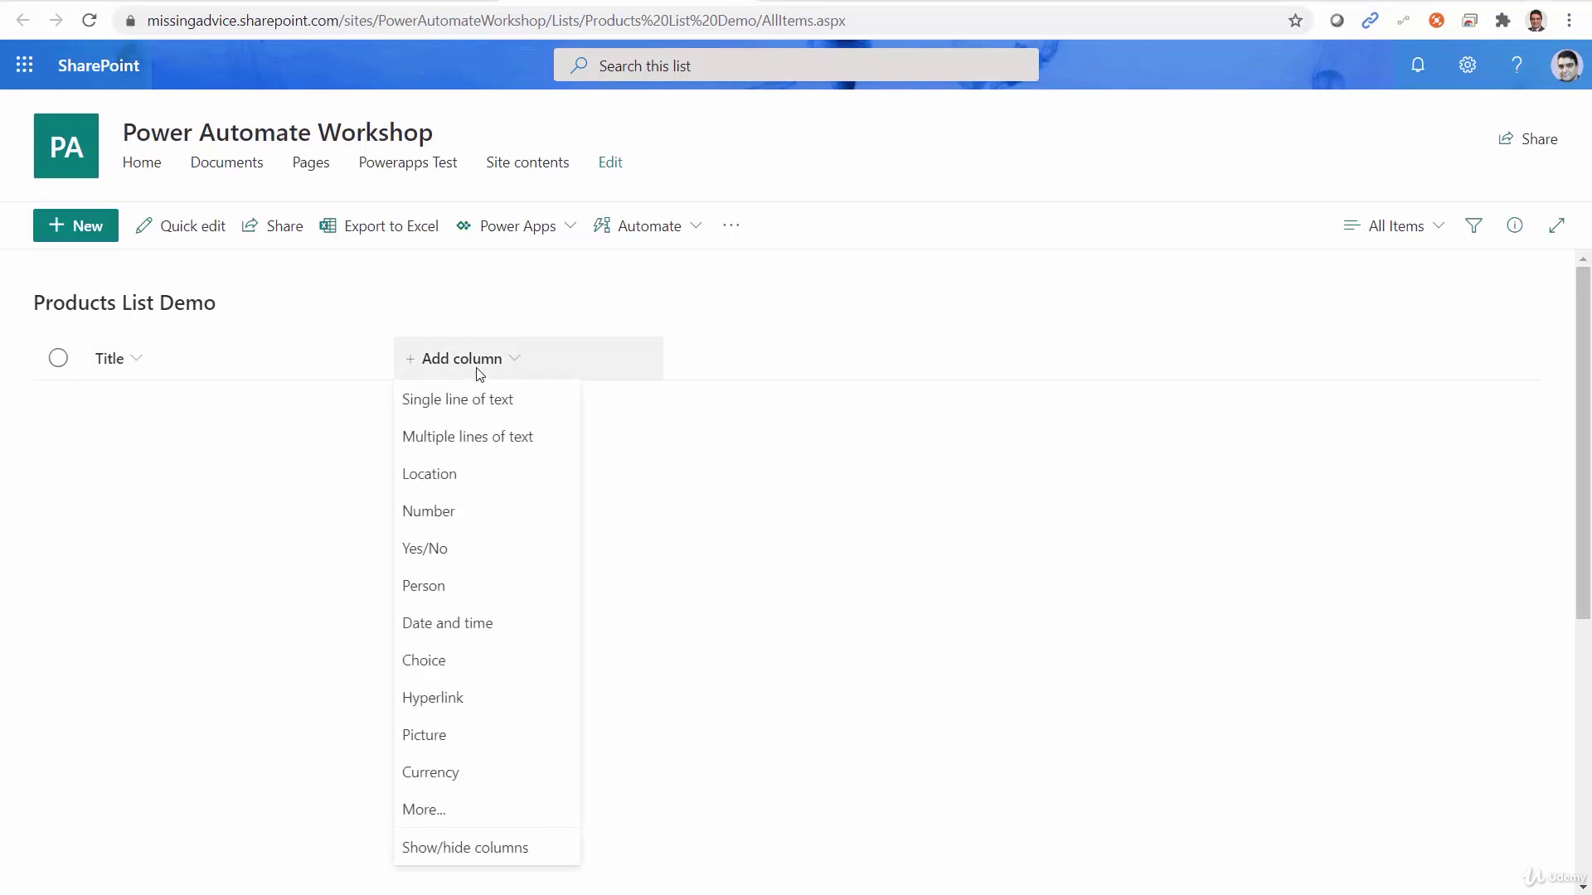
{"action": "left_click", "coordinate": [429, 663]}
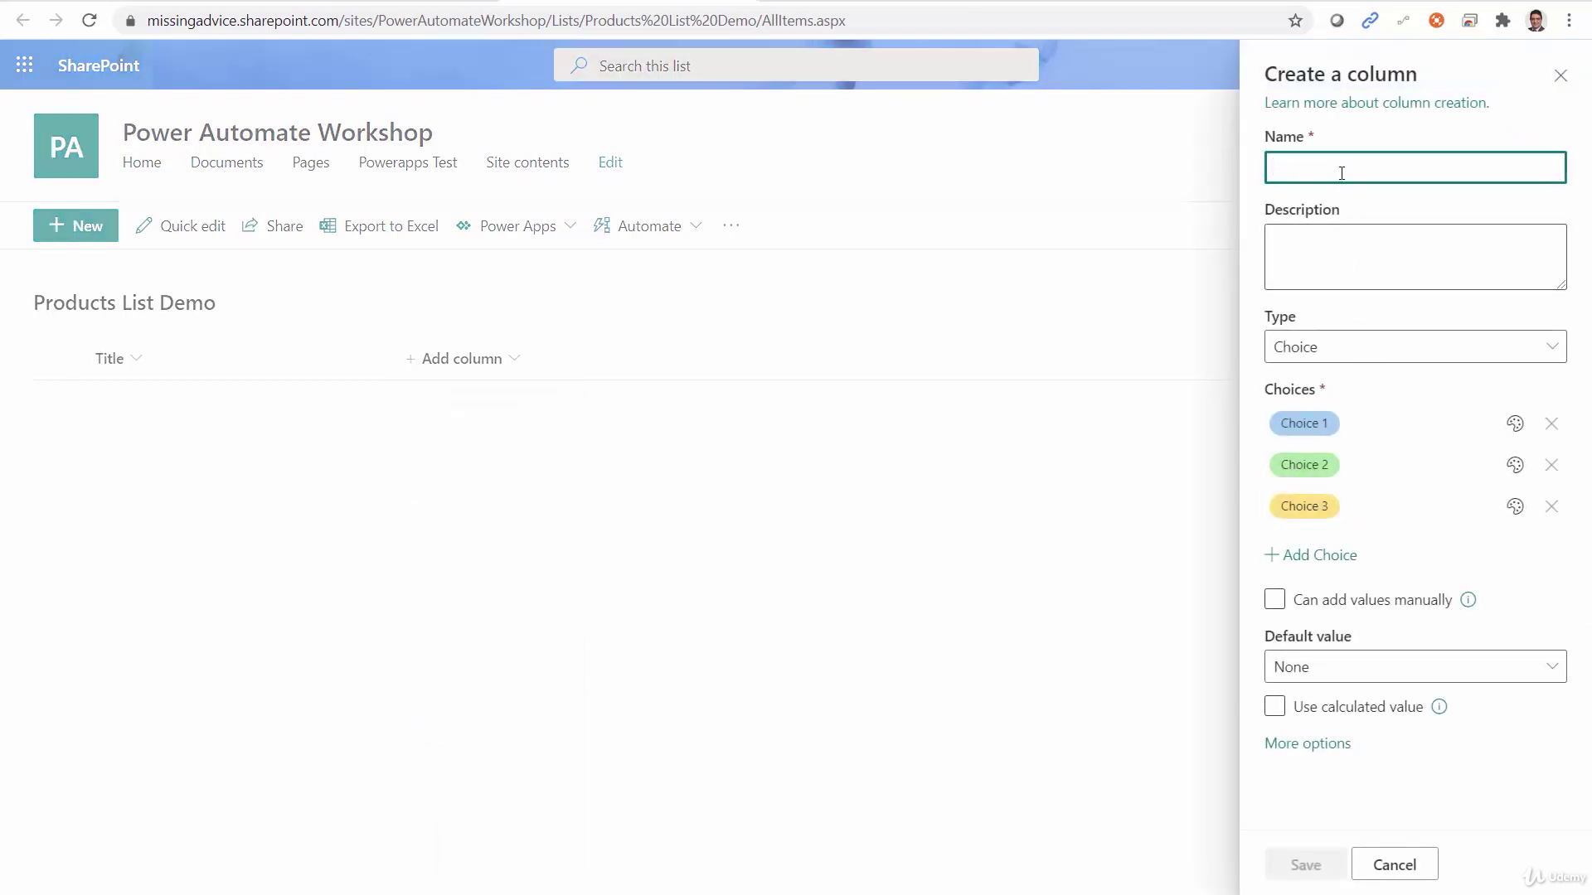
{"action": "type", "text": "cate"}
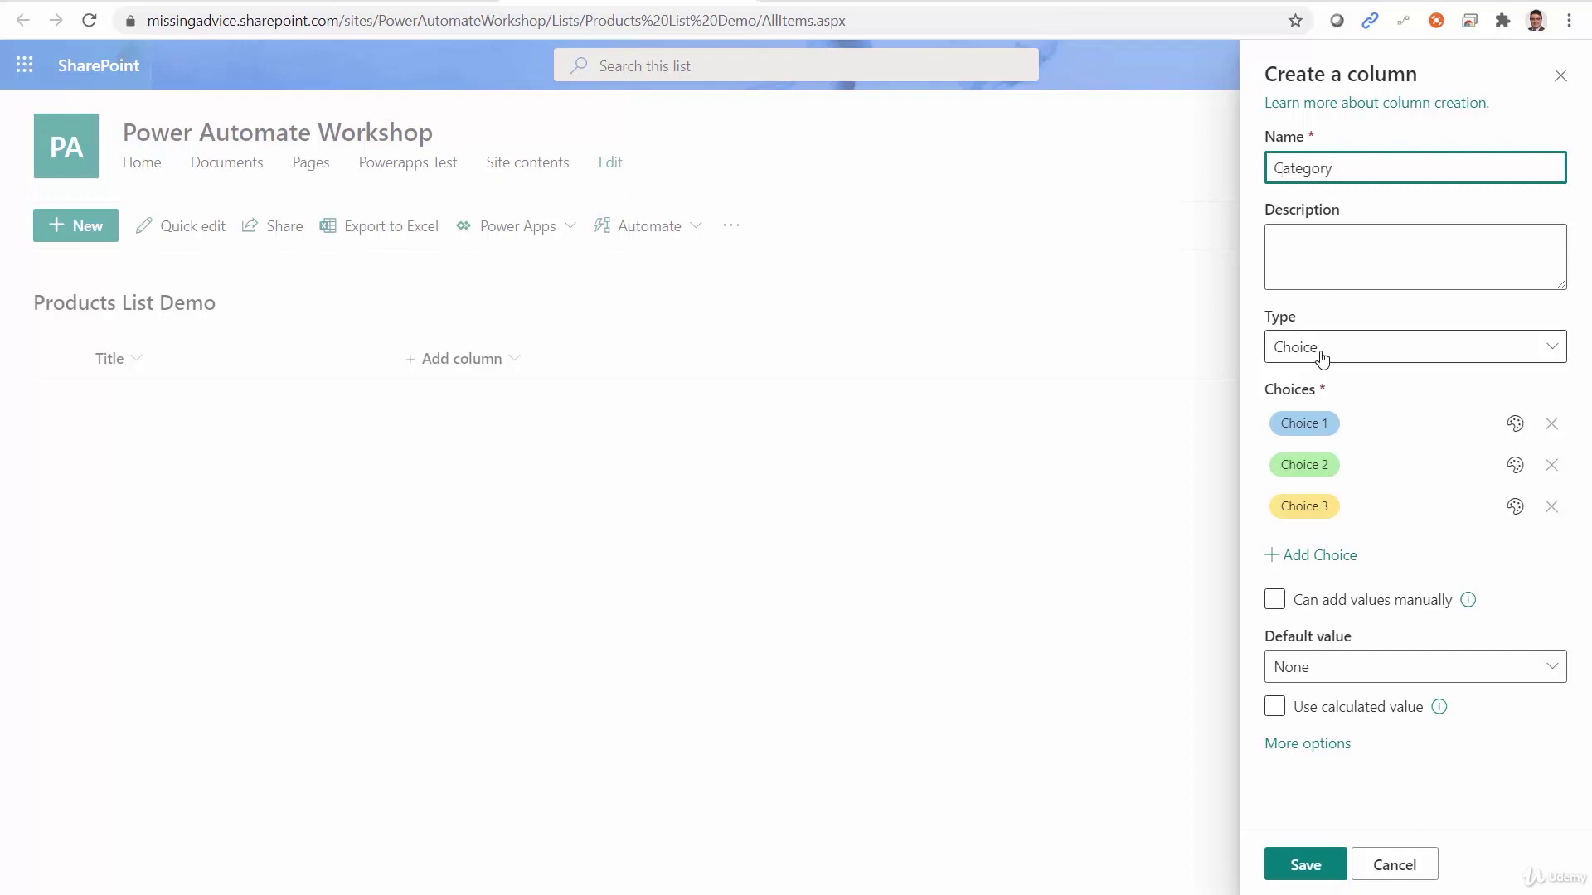
- Name it Category with choices Electronics, Toys, Gardening, Sports and save it
{"action": "left_click", "coordinate": [1337, 420]}
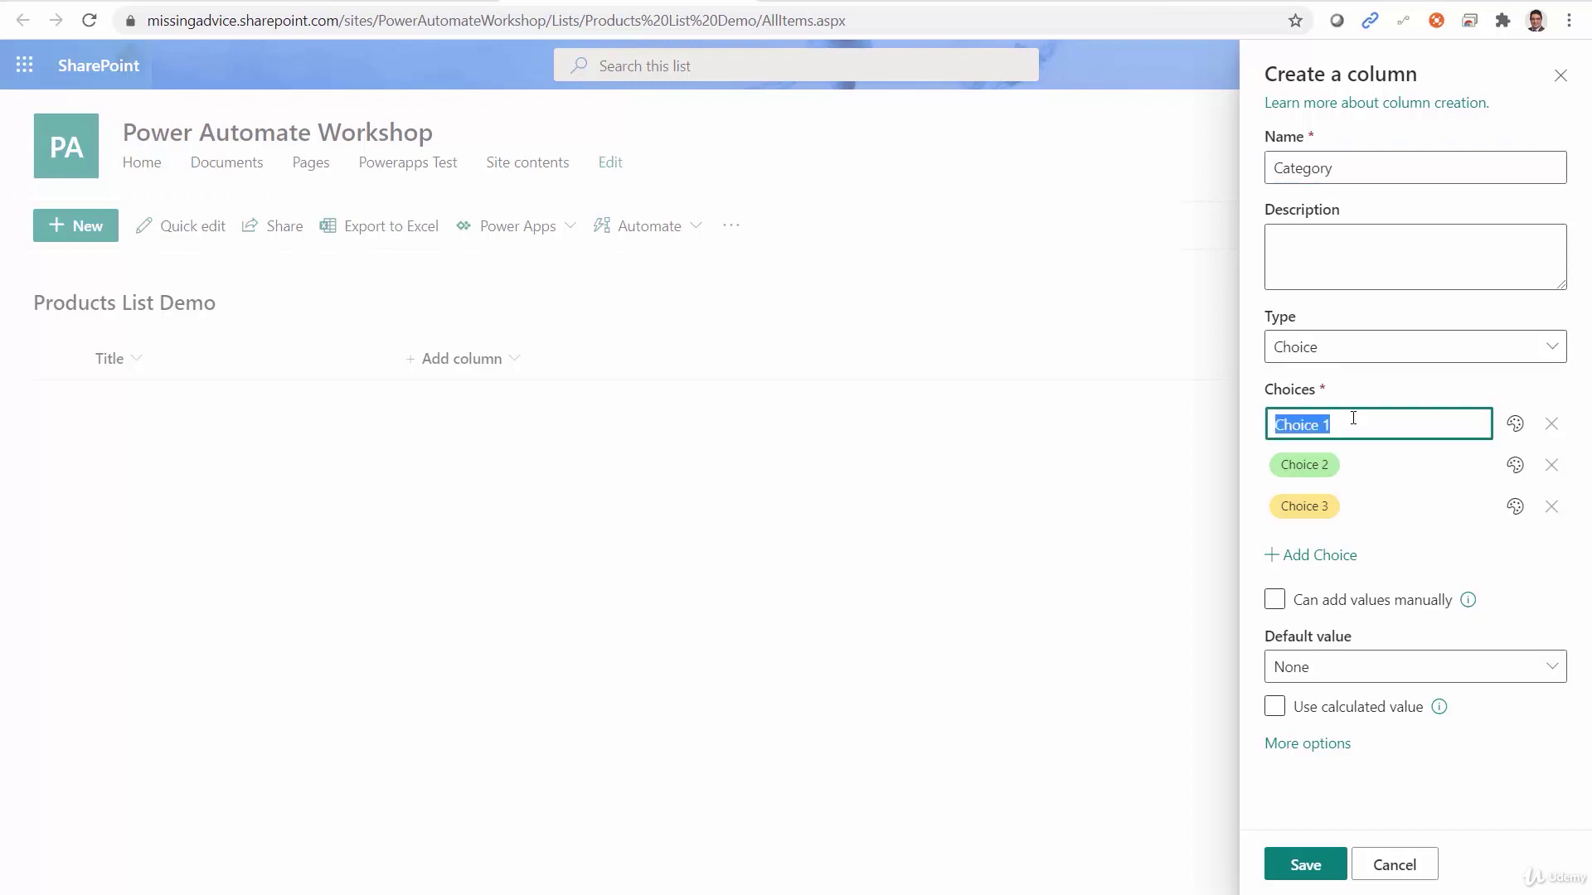
{"action": "type", "text": "Electronics"}
{"action": "left_click", "coordinate": [1349, 467]}
{"action": "type", "text": "Toys"}
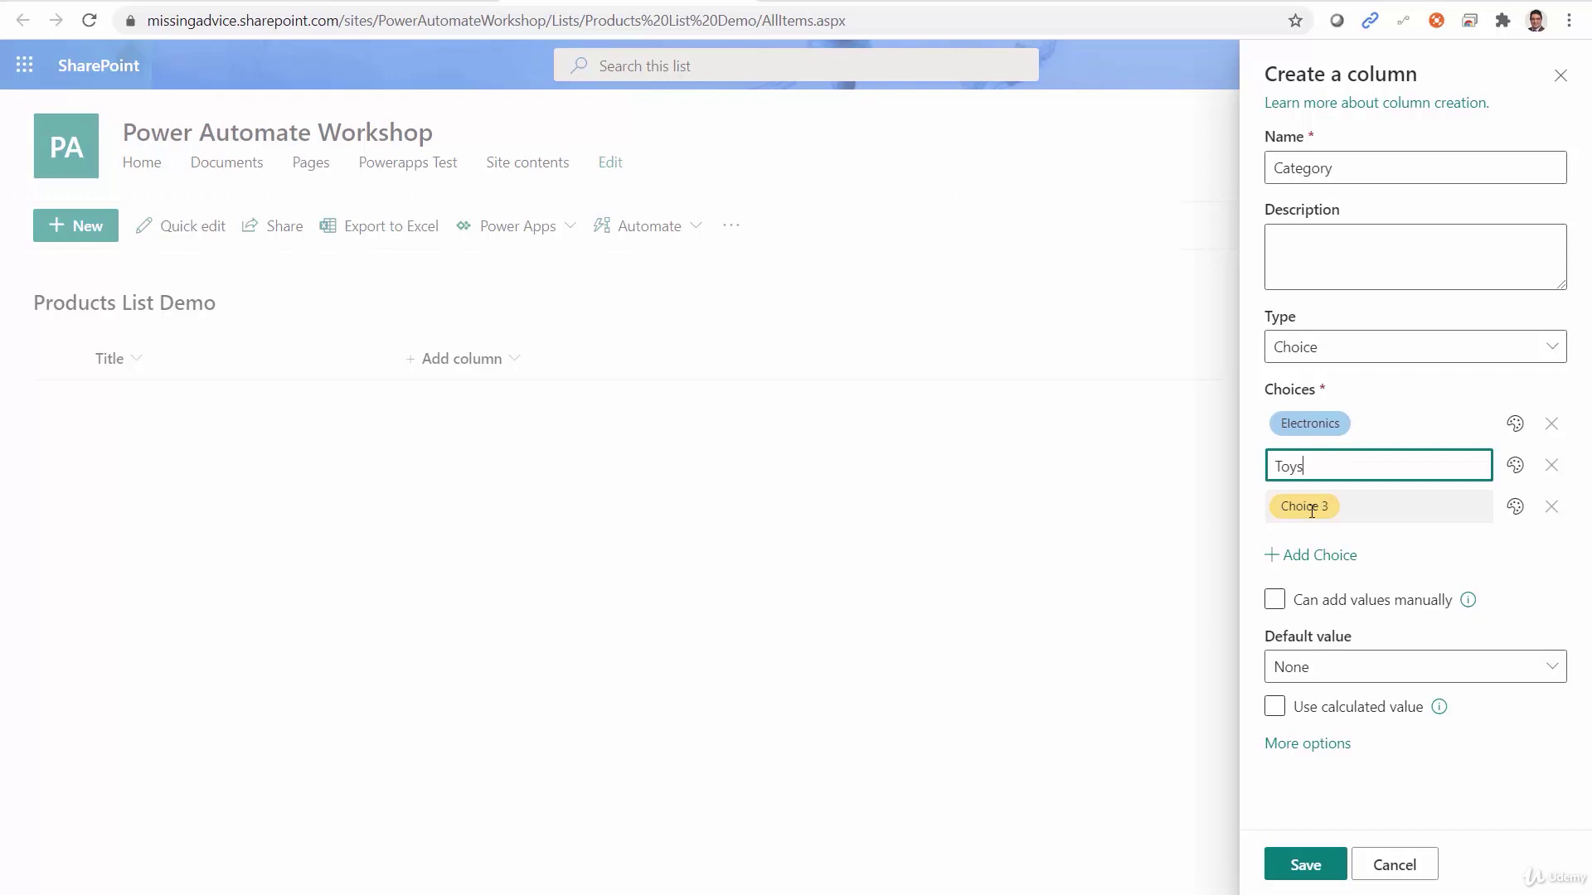
{"action": "left_click", "coordinate": [1306, 507]}
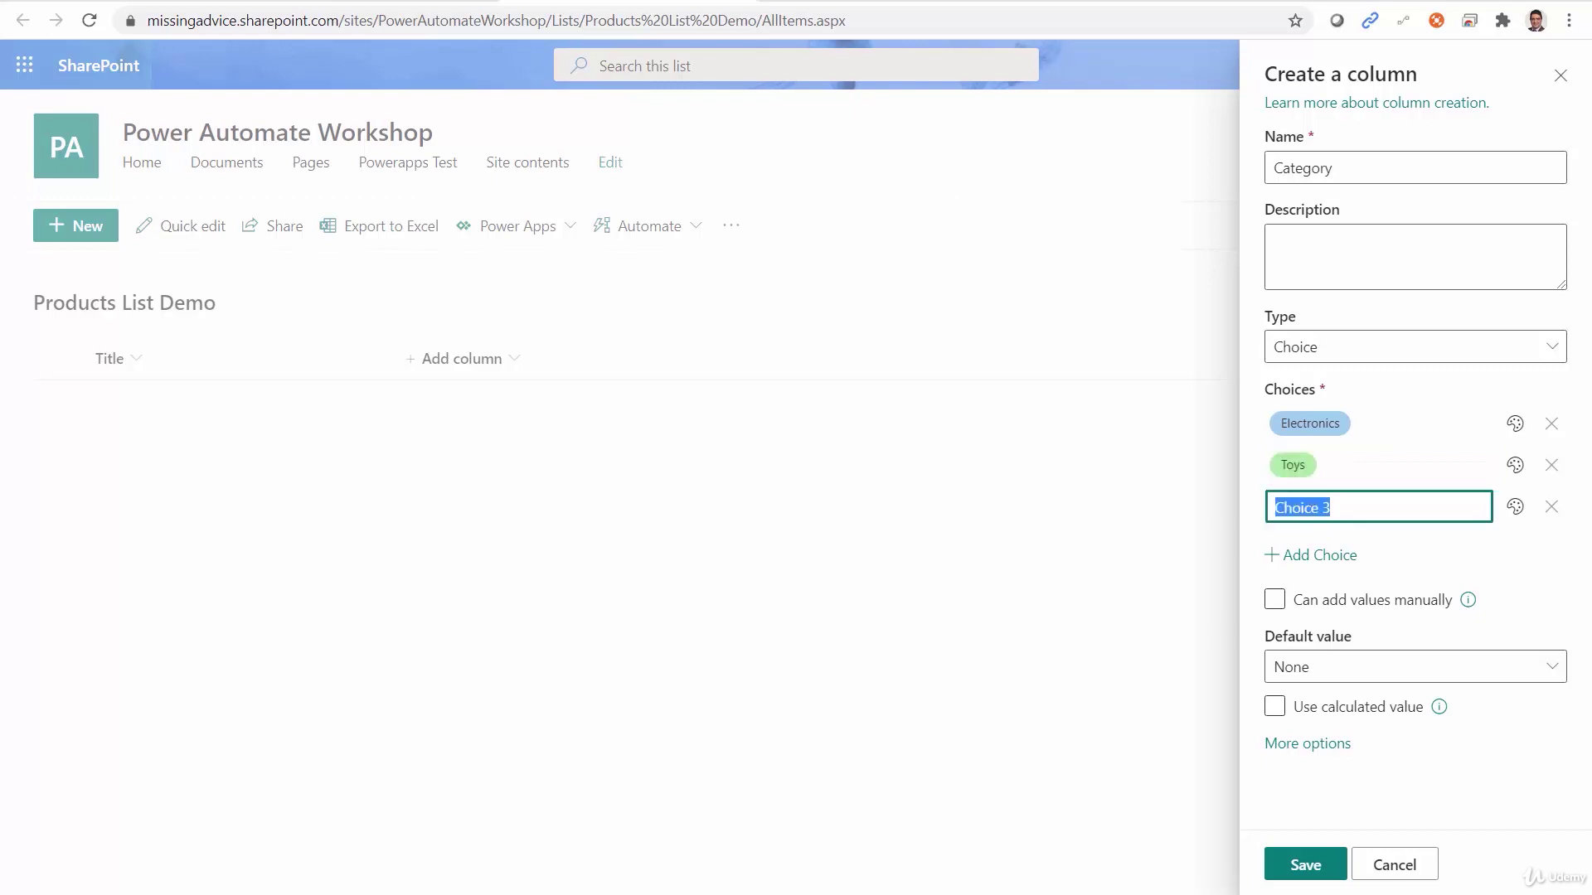
{"action": "type", "text": "Gardening"}
{"action": "left_click", "coordinate": [1353, 556]}
{"action": "type", "text": "Sports"}
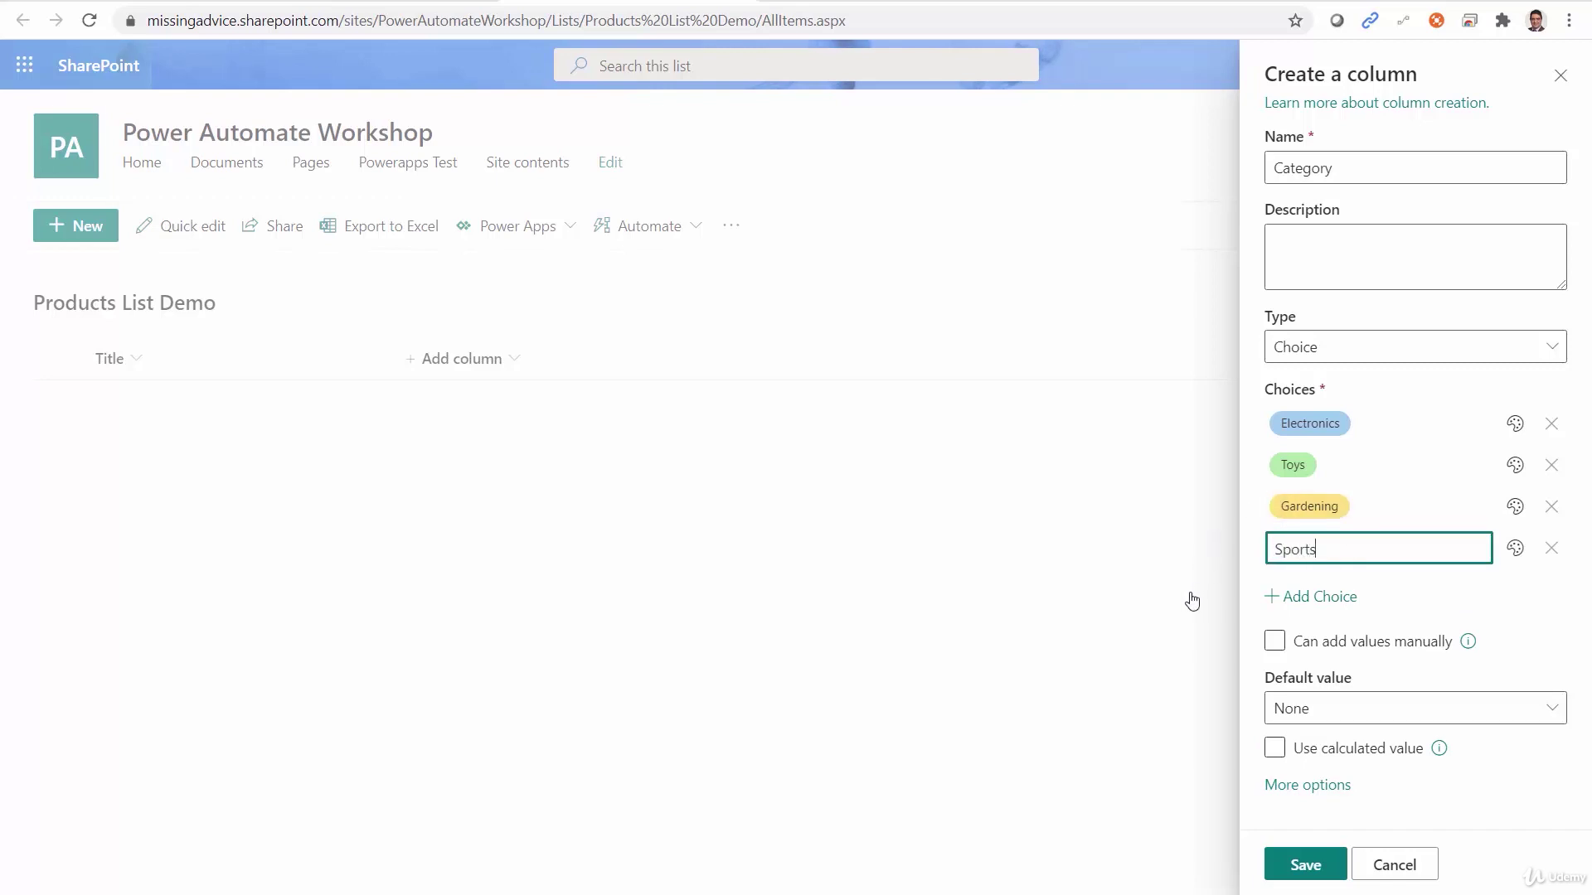
{"action": "left_click", "coordinate": [1300, 867]}
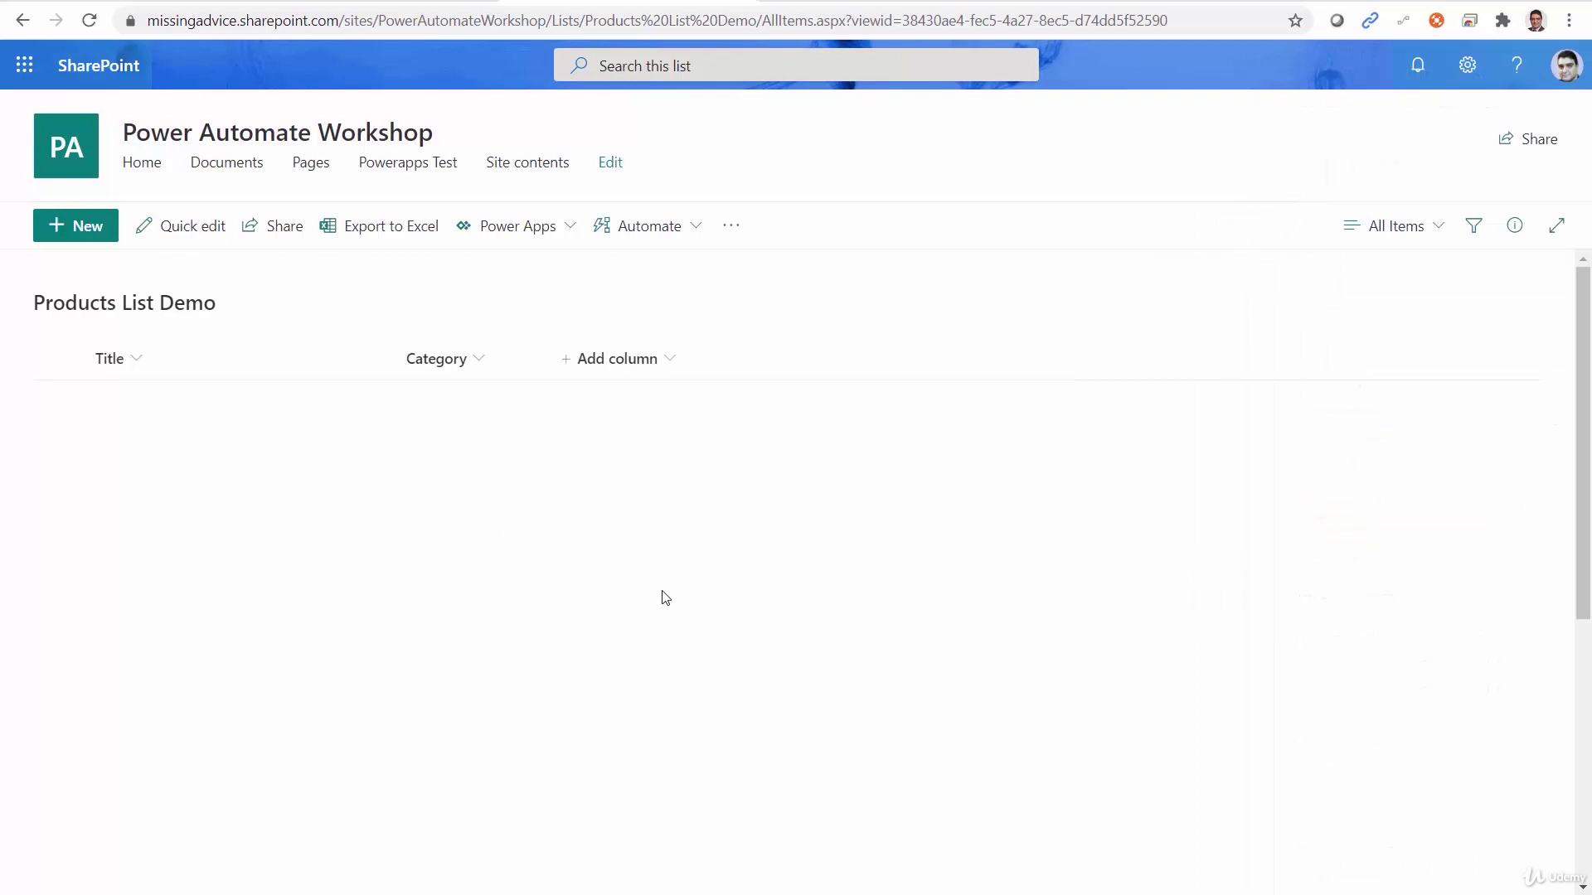
- Add a Currency column named 'Unit Price' to the list and save it
{"action": "left_click", "coordinate": [622, 361]}
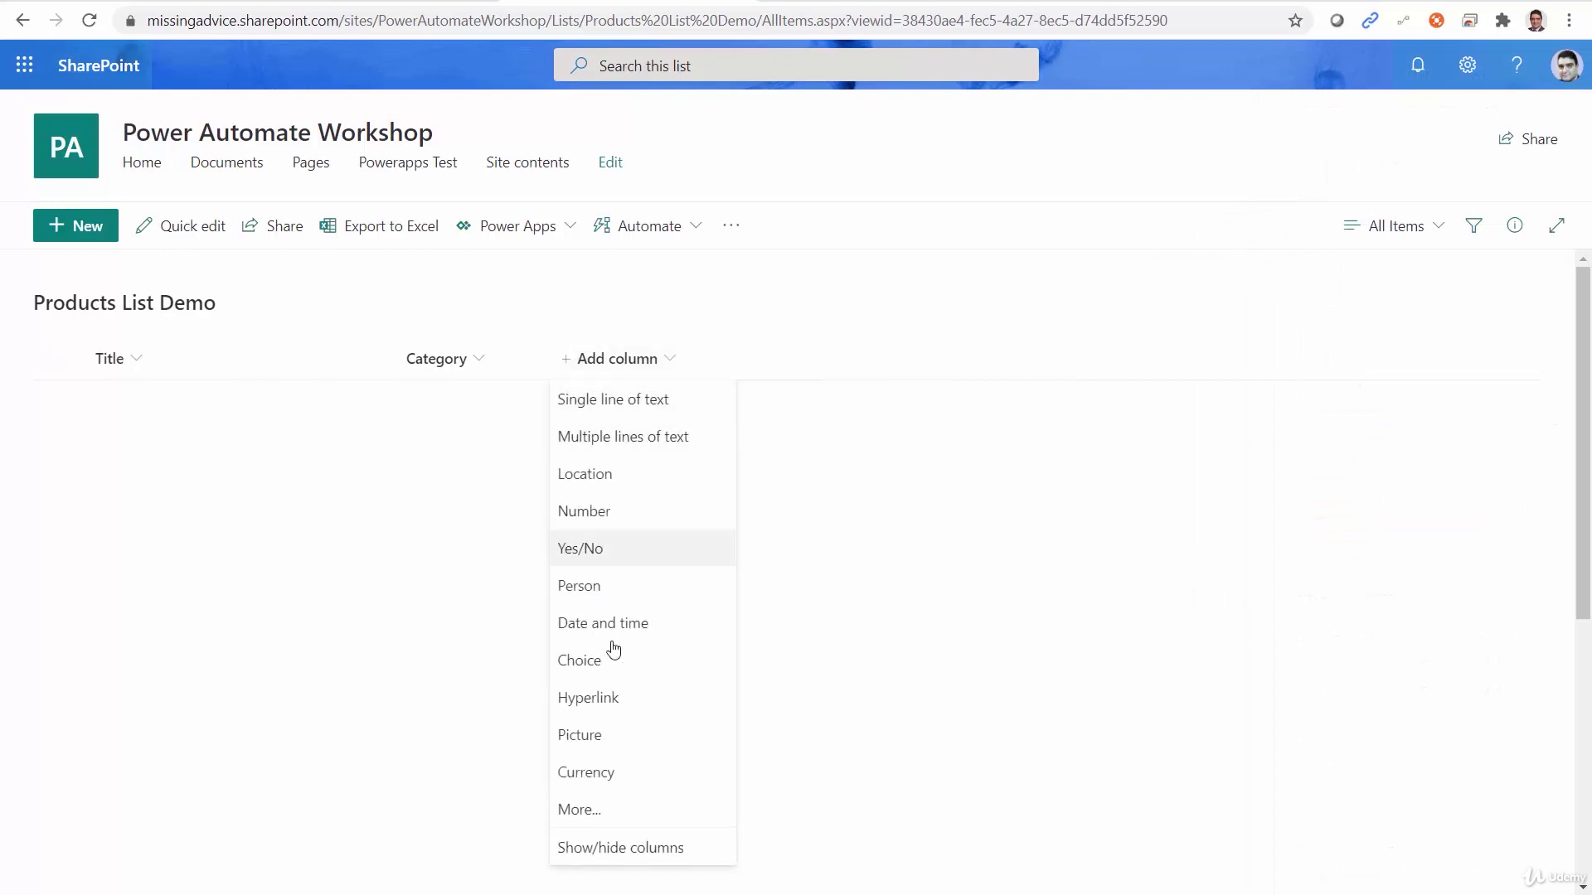
{"action": "left_click", "coordinate": [593, 776]}
{"action": "type", "text": "Unit Price"}
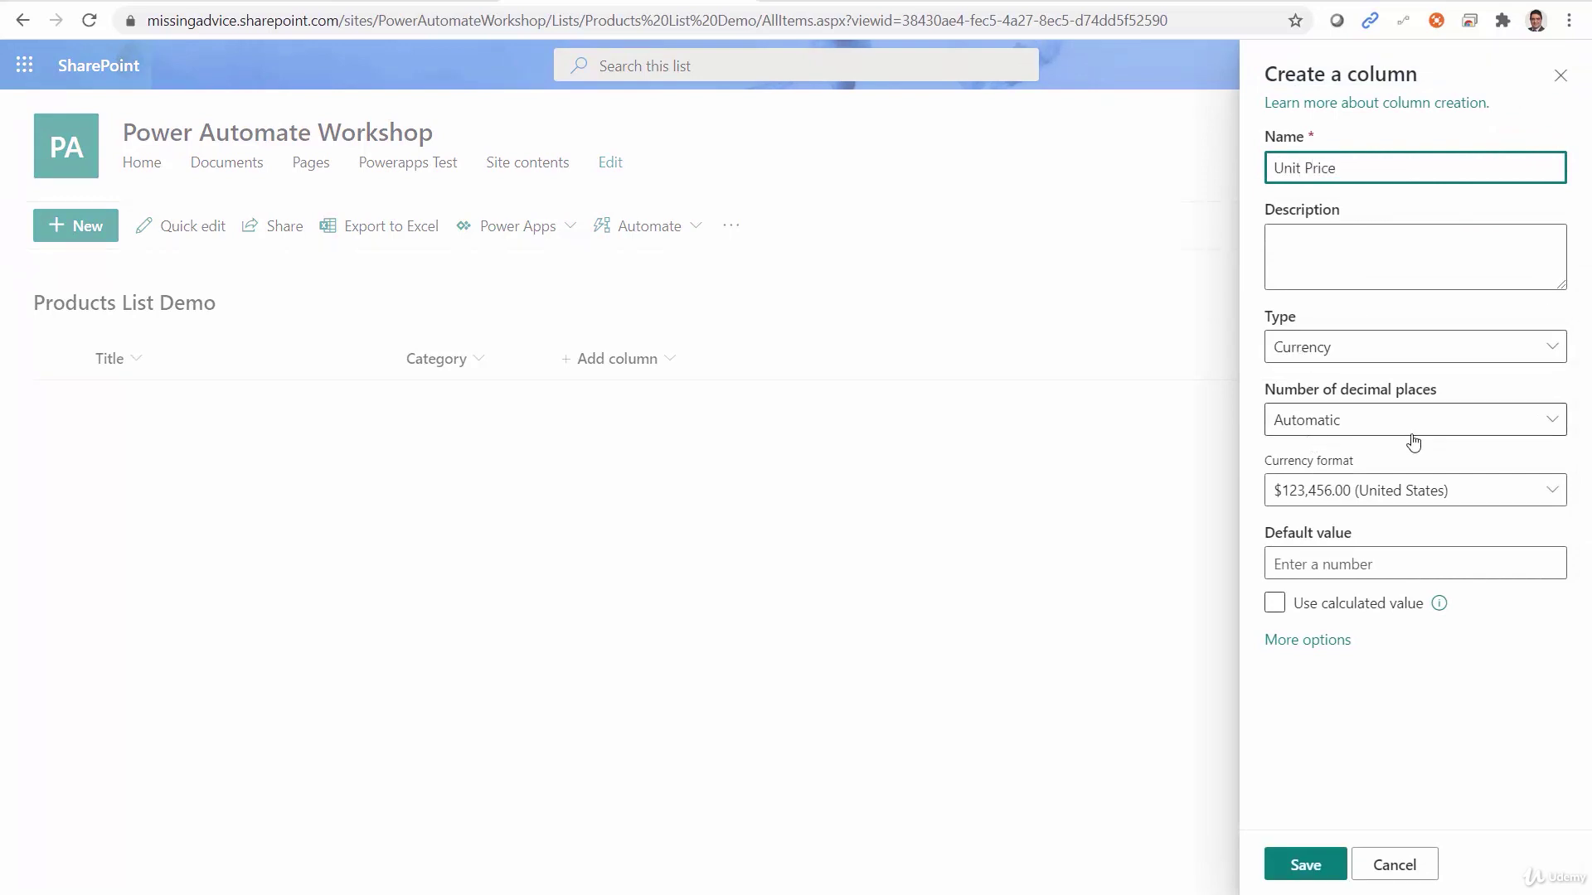
{"action": "left_click", "coordinate": [1305, 865]}
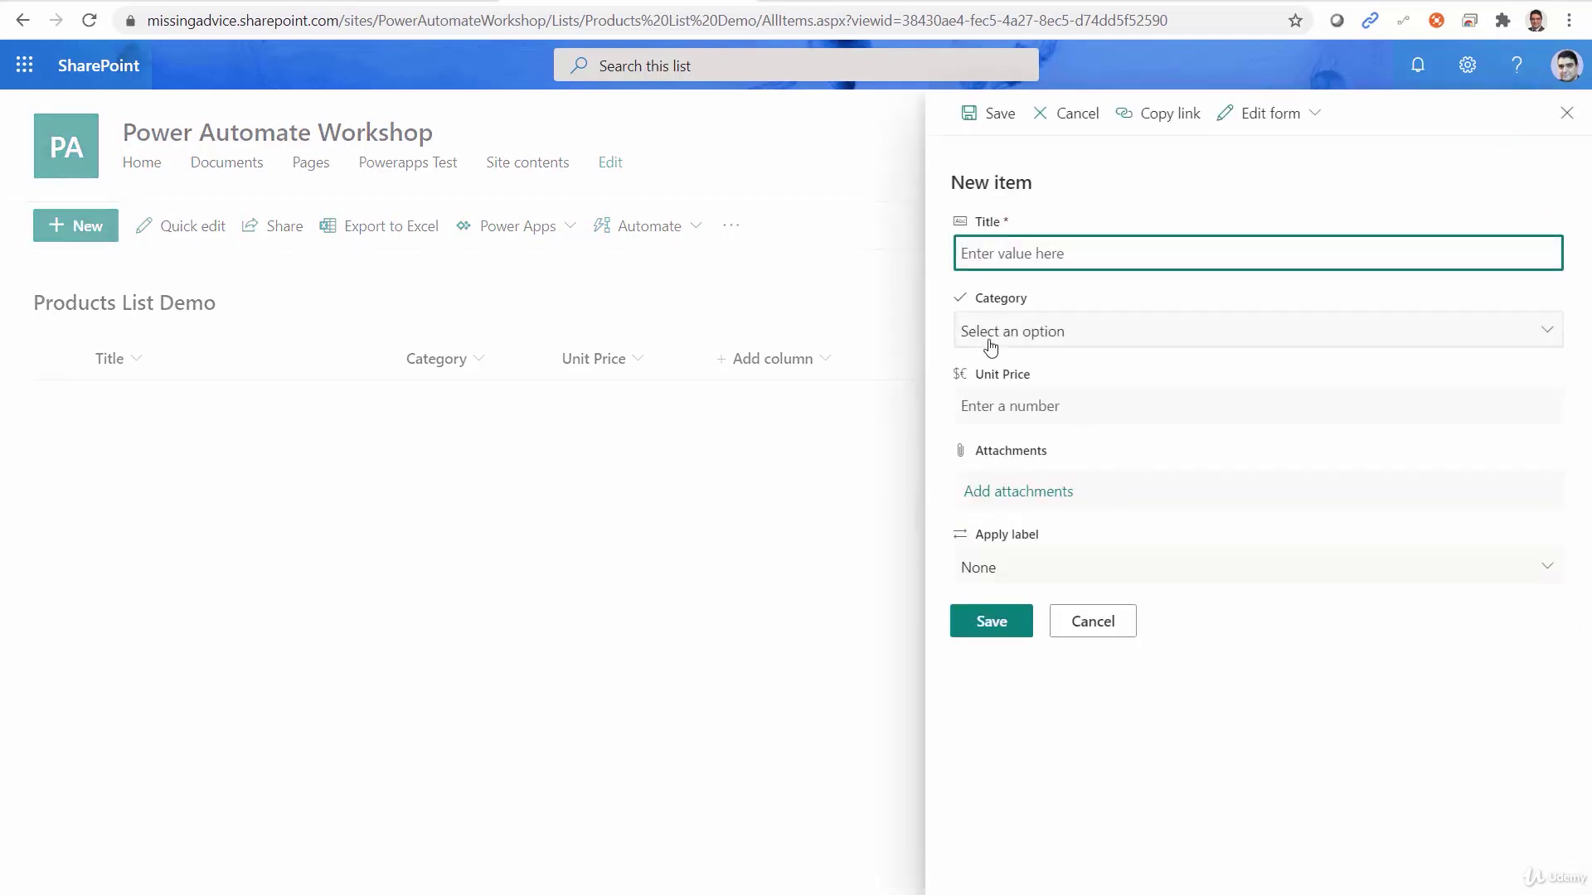
{"action": "type", "text": "Laptop"}
- Save a Laptop item with category Electronics and its unit price, then start another item
{"action": "left_click", "coordinate": [994, 335]}
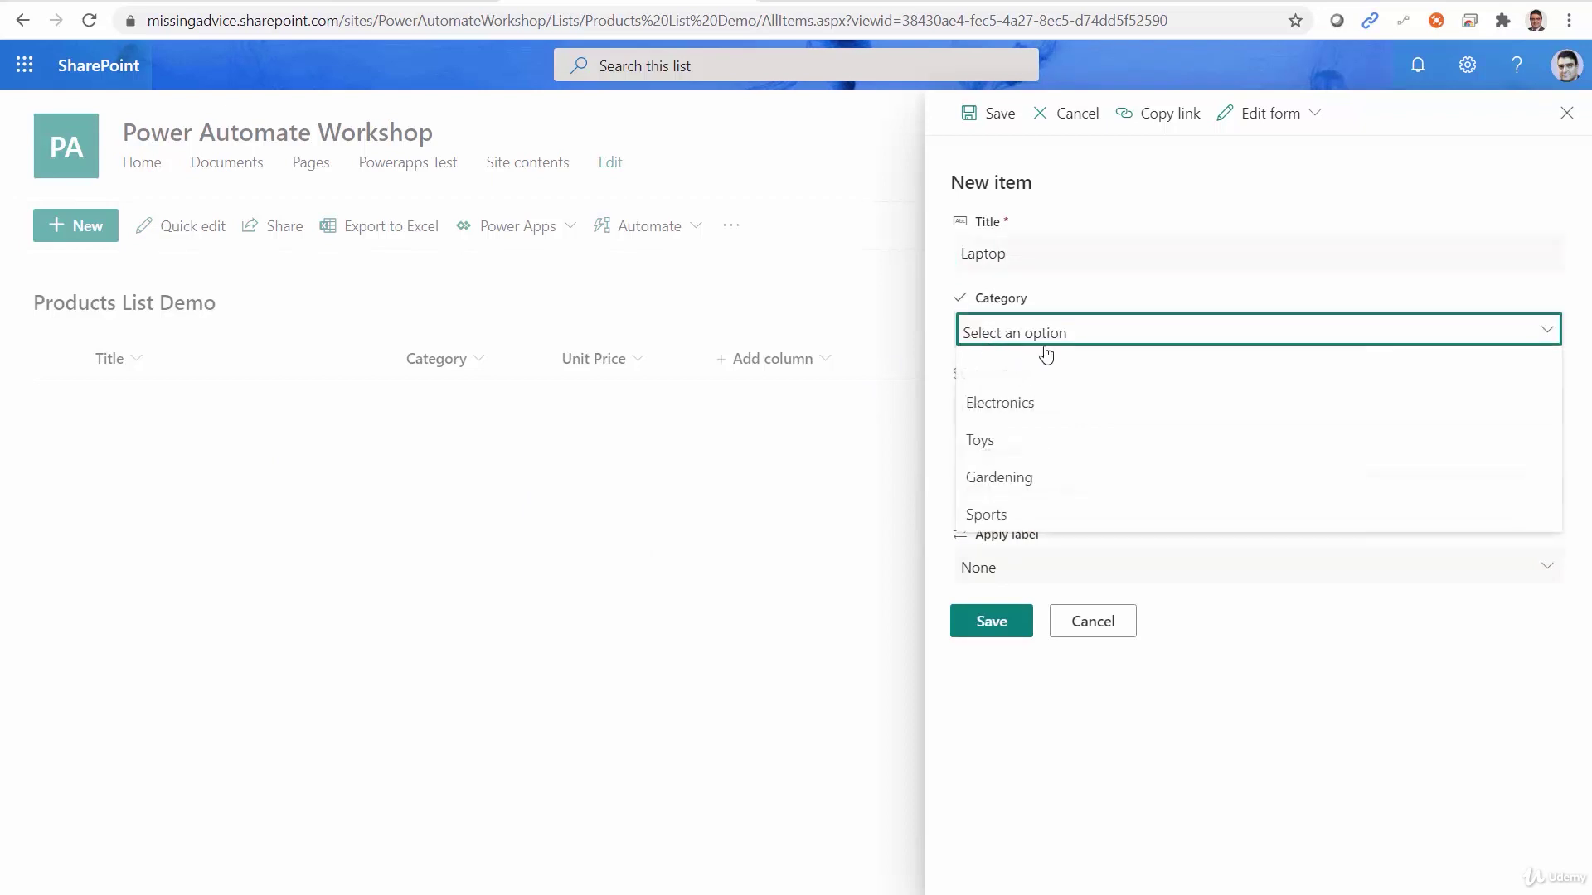
{"action": "left_click", "coordinate": [1012, 406]}
{"action": "left_click", "coordinate": [1003, 410]}
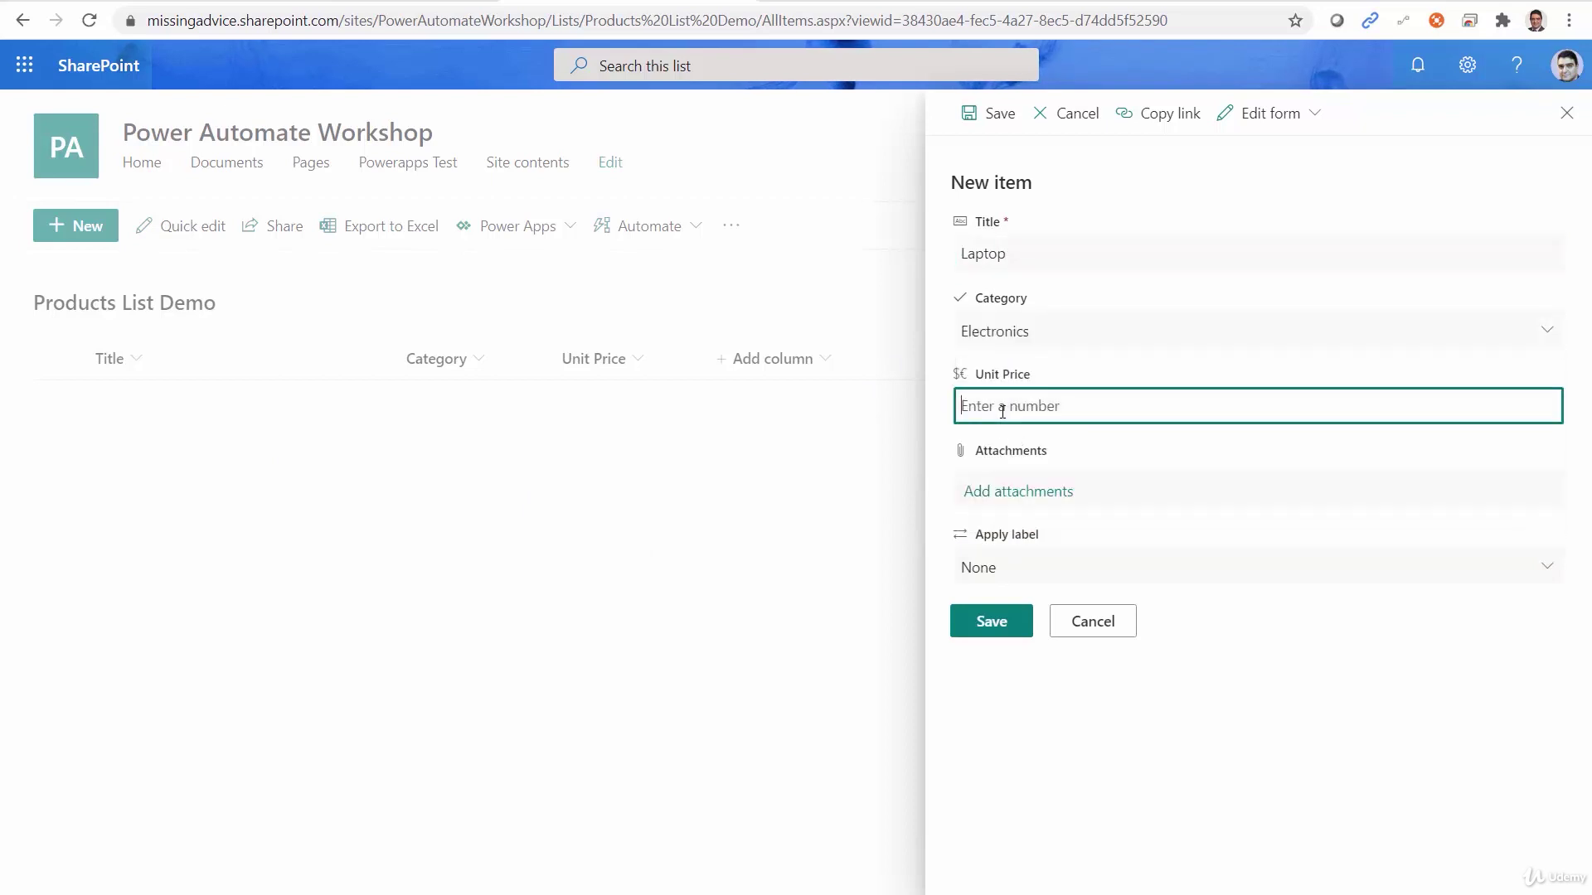
{"action": "type", "text": "1400"}
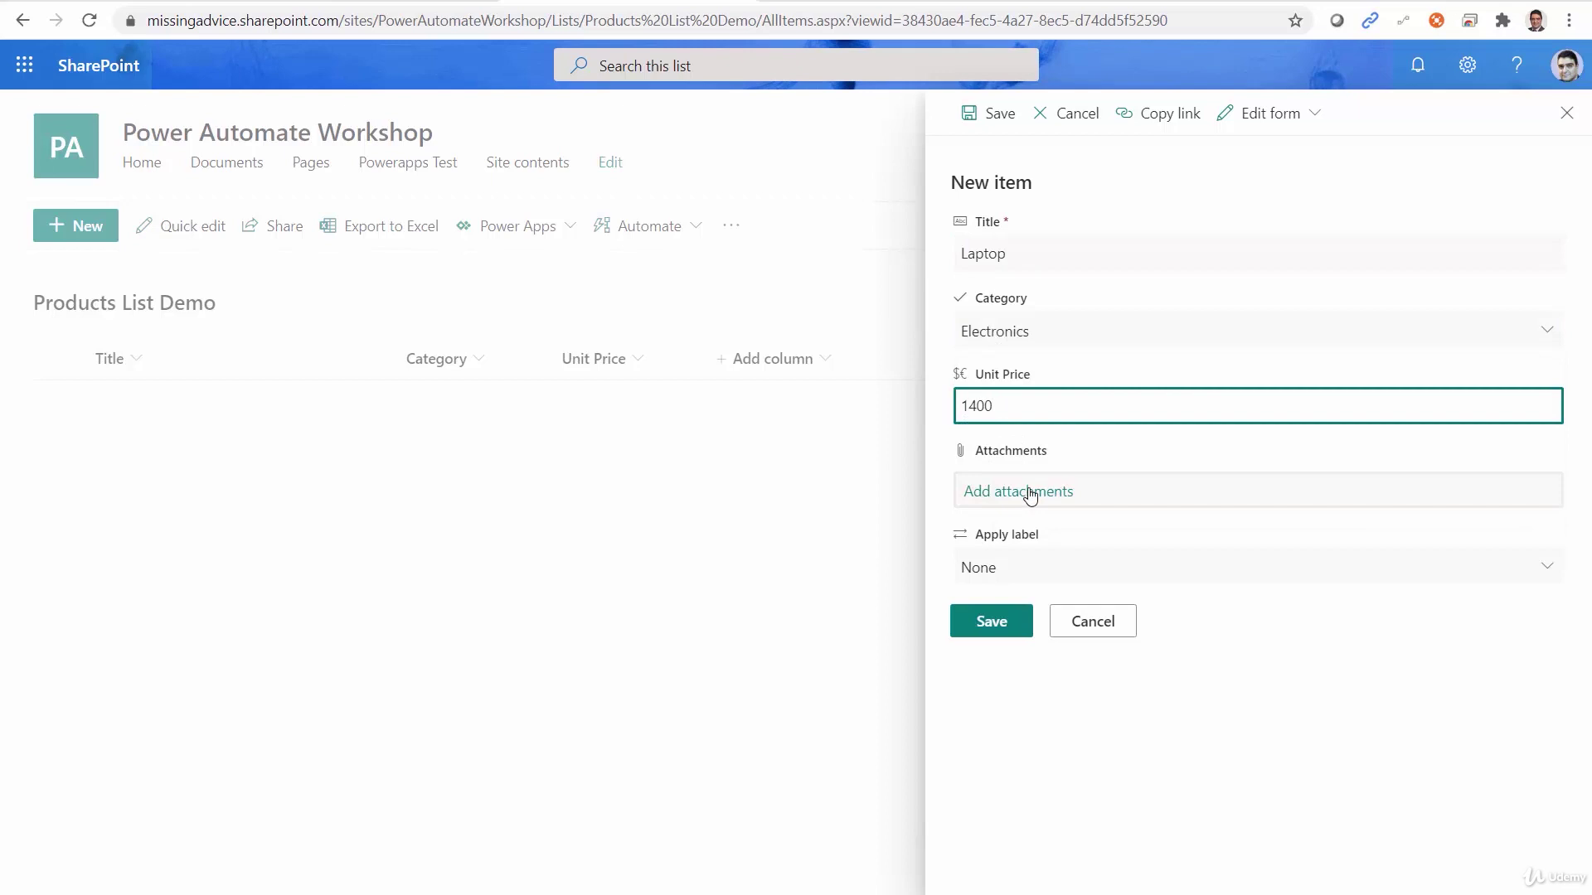
{"action": "left_click", "coordinate": [1000, 626]}
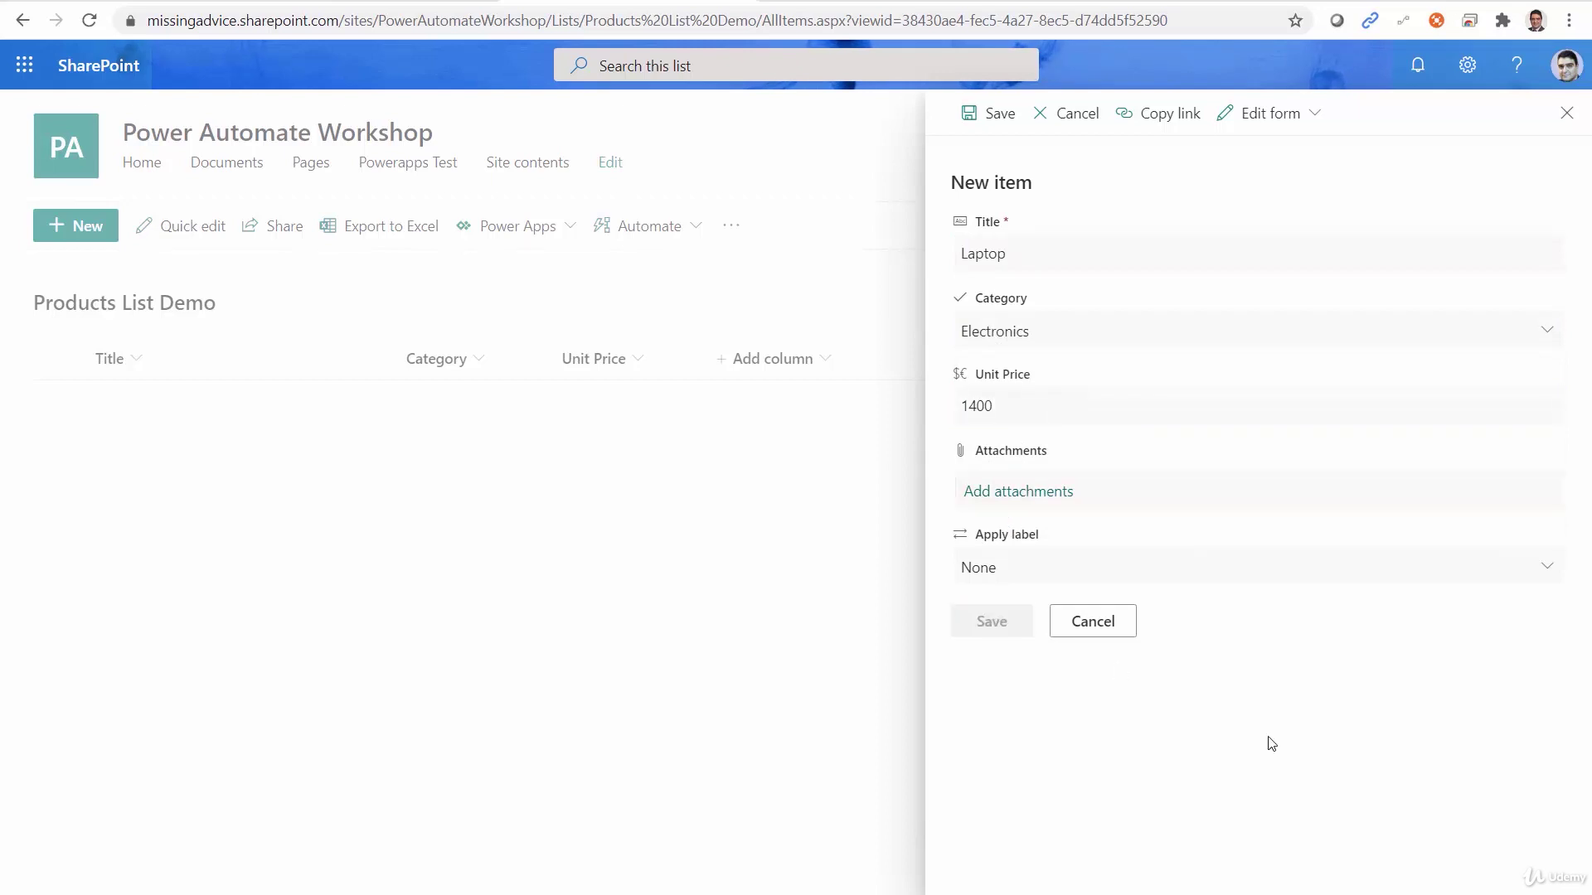
{"action": "left_click", "coordinate": [87, 228]}
{"action": "type", "text": "Mi"}
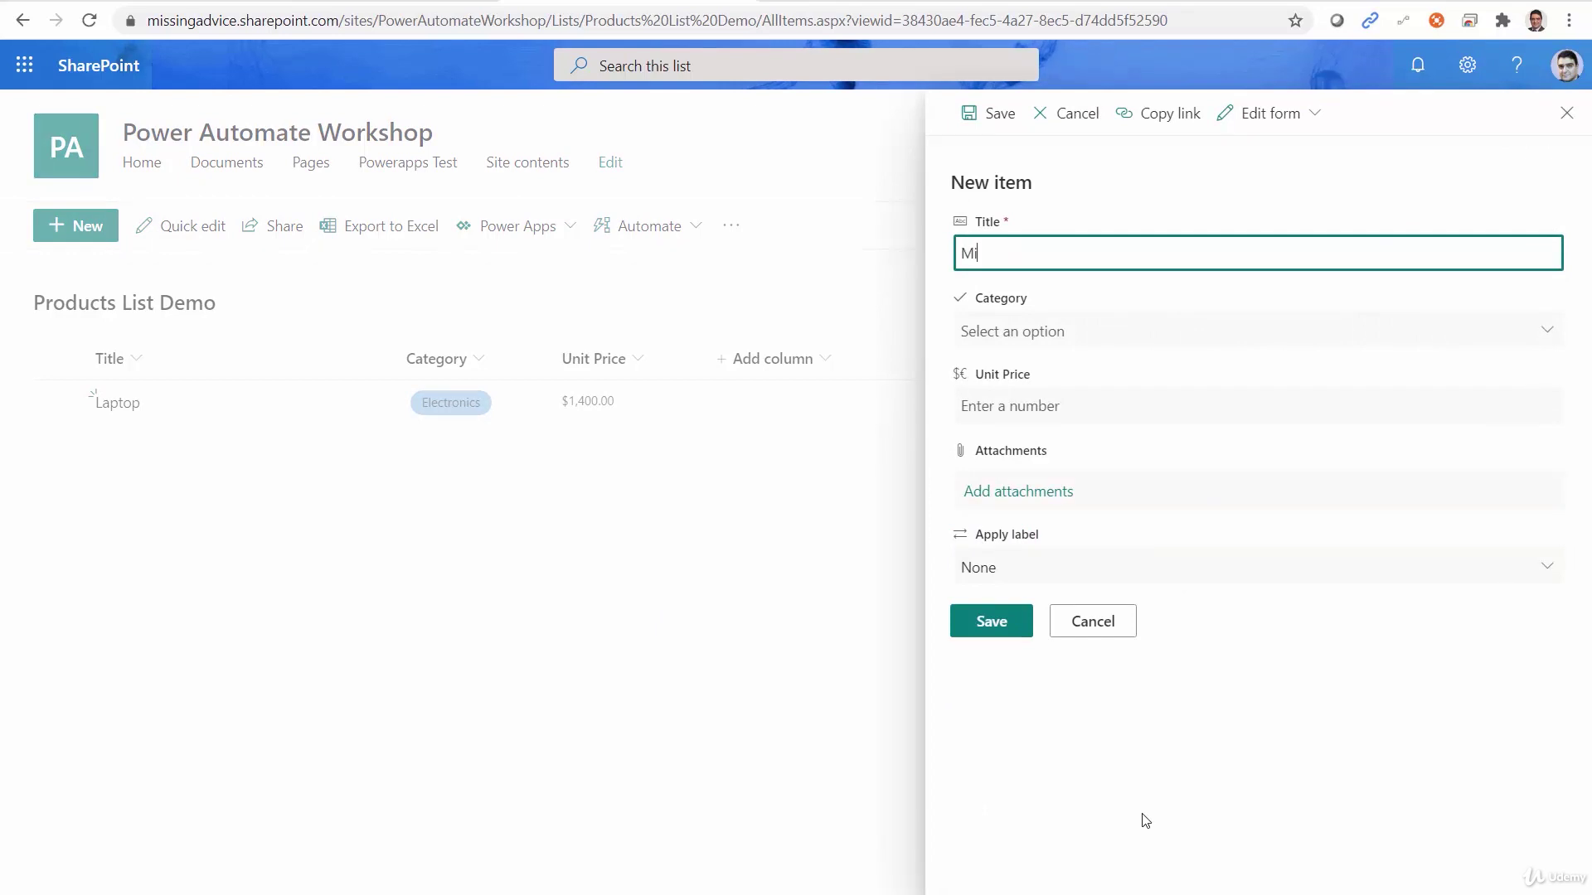
{"action": "type", "text": "cvrophone"}
- Save a Microphone item with category Electronics and its unit price, then start another item
{"action": "left_click", "coordinate": [1011, 343]}
{"action": "left_click", "coordinate": [993, 406]}
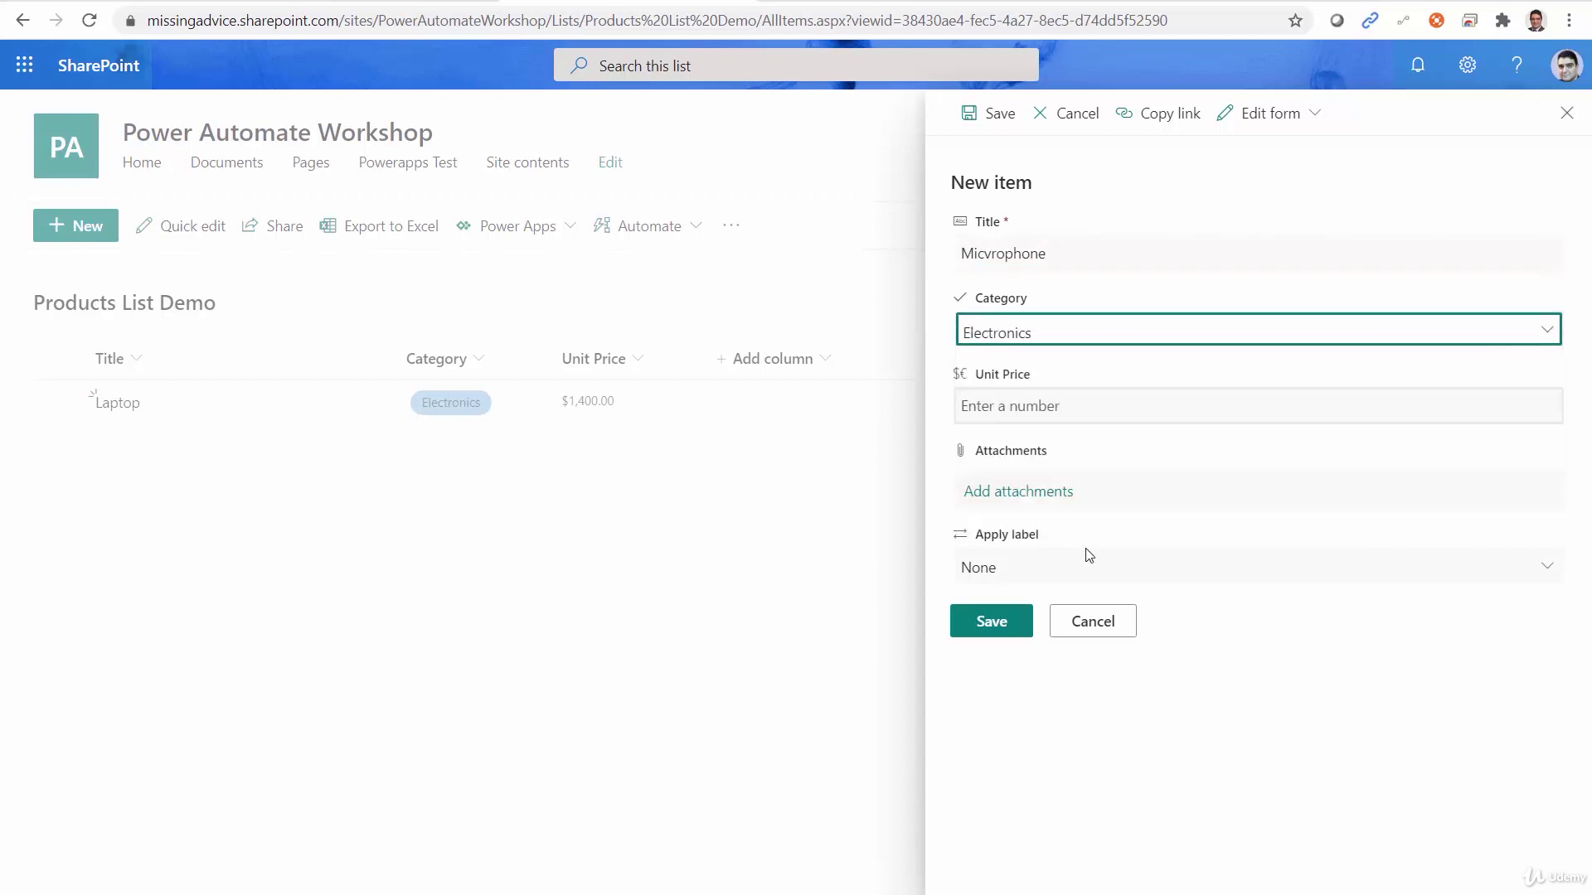
{"action": "left_click", "coordinate": [1002, 414]}
{"action": "type", "text": "140"}
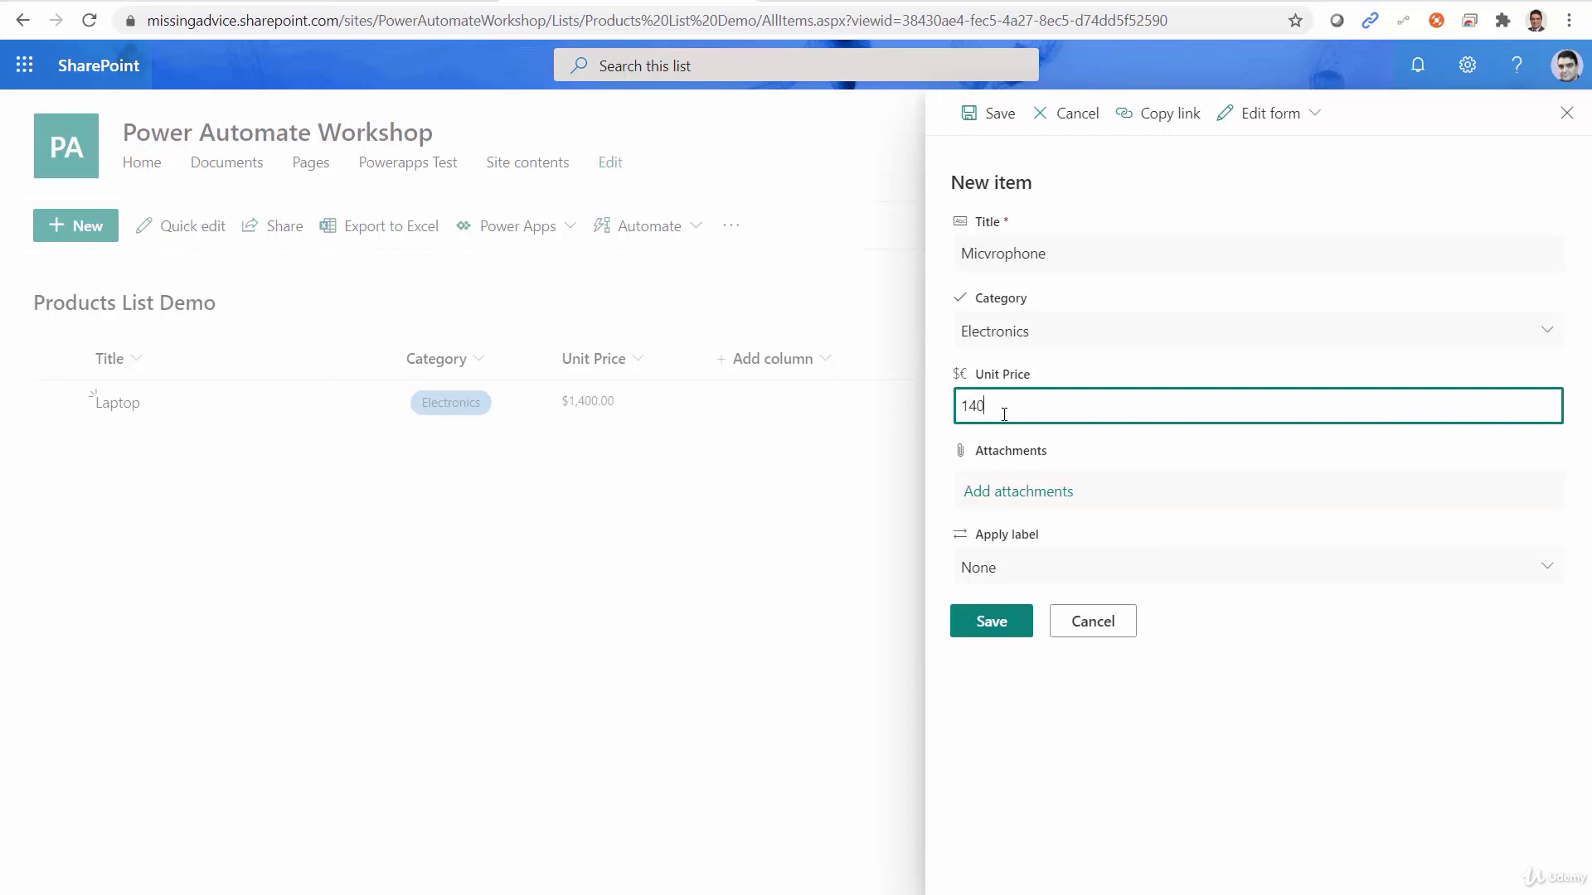
{"action": "left_click", "coordinate": [991, 624]}
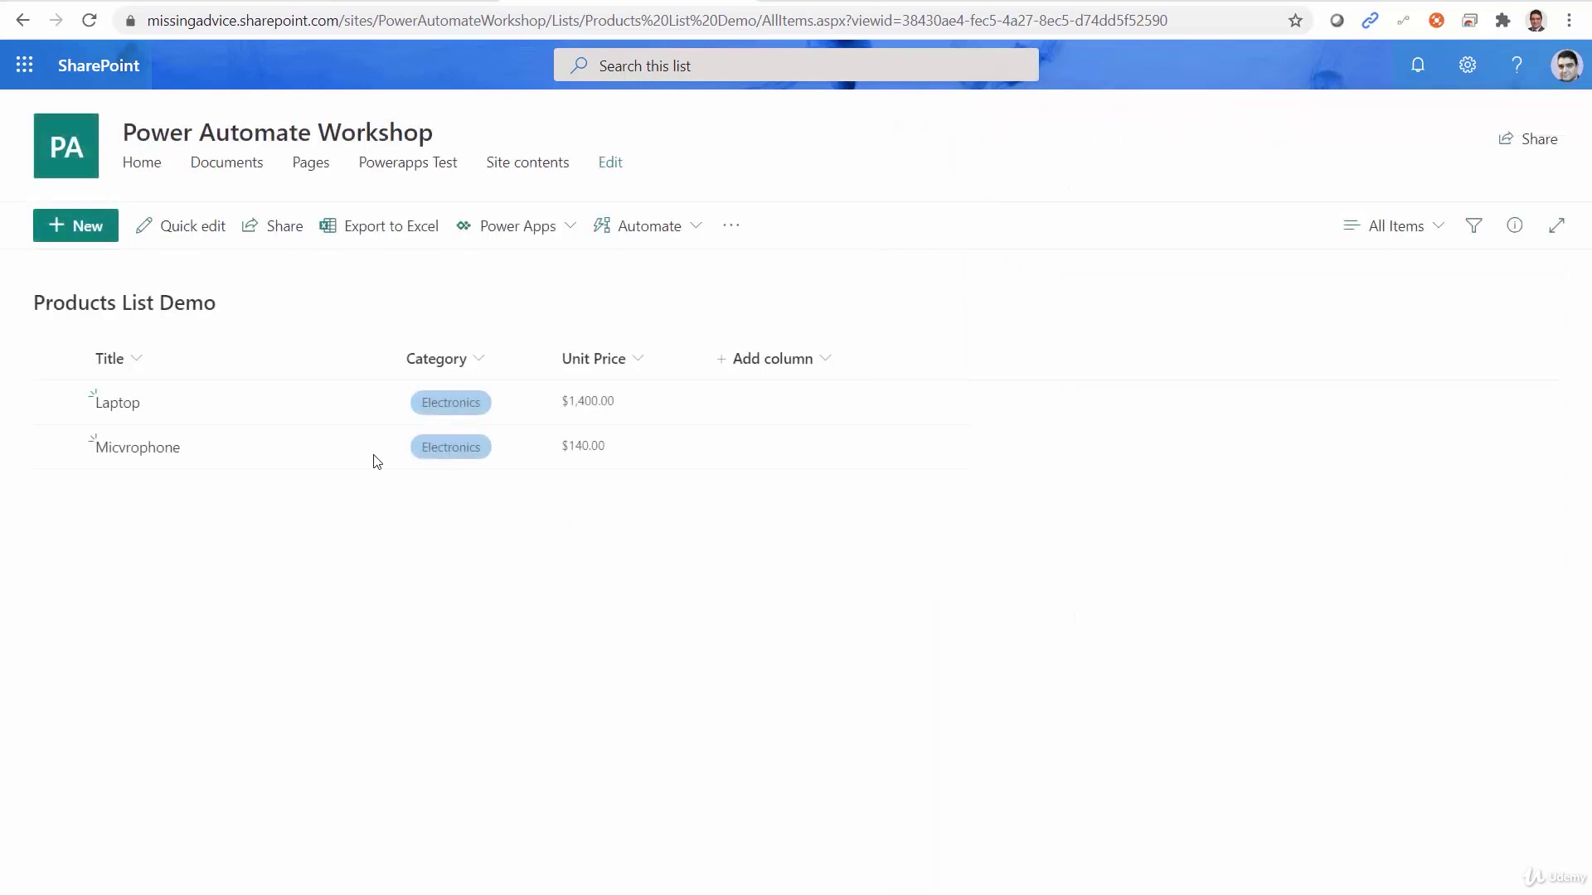
{"action": "left_click", "coordinate": [69, 236]}
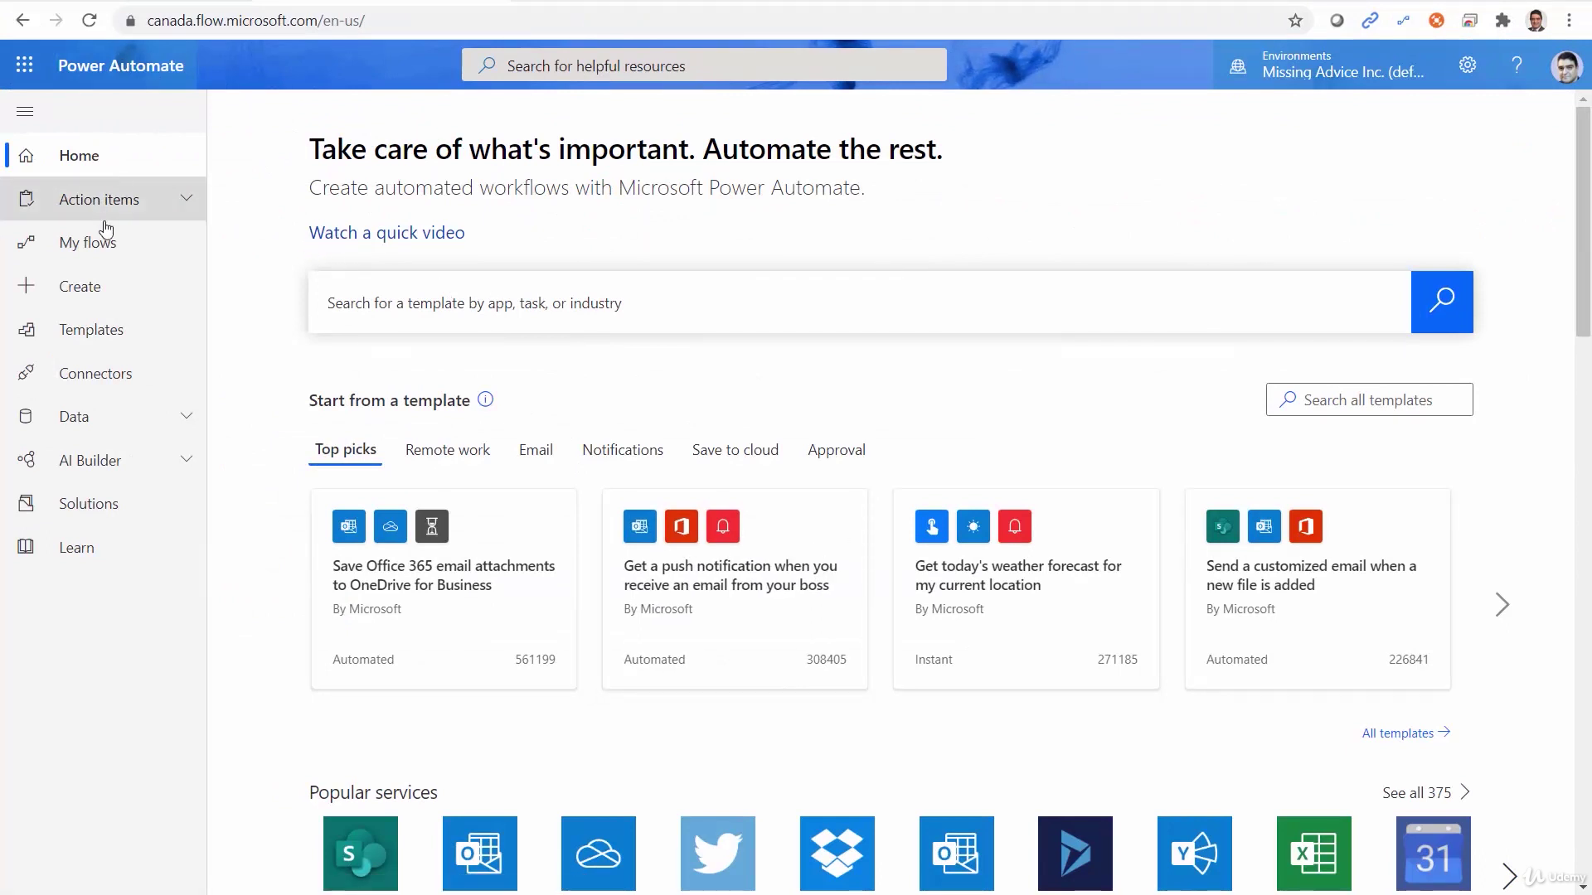
- Create an instant flow named 'Get Items From SharePoint' with the Manually trigger a flow trigger
{"action": "left_click", "coordinate": [61, 296]}
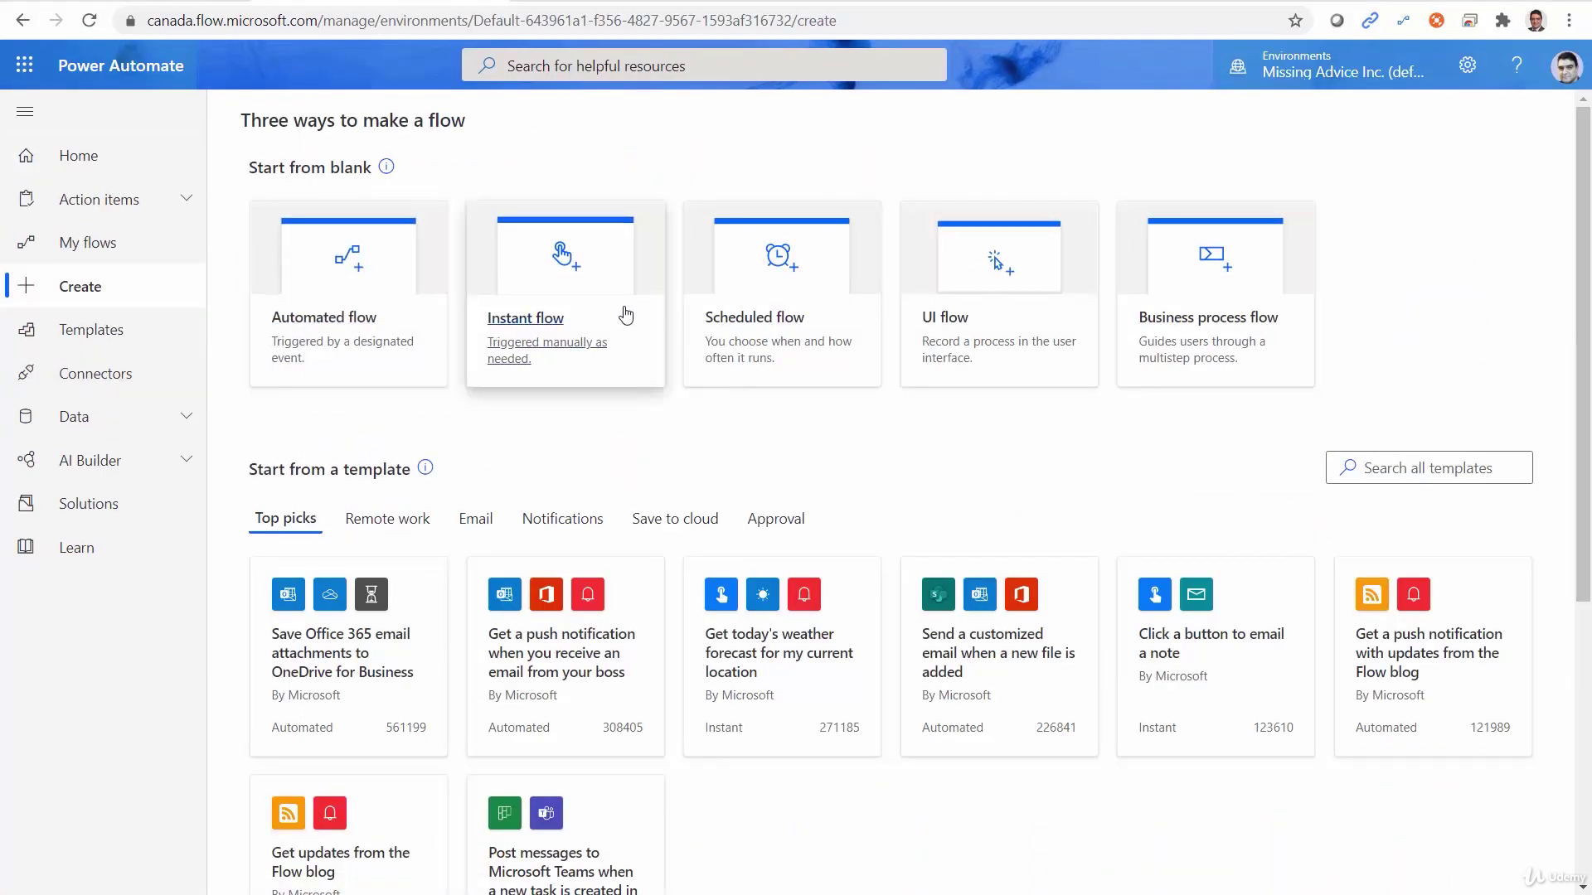
{"action": "left_click", "coordinate": [531, 261]}
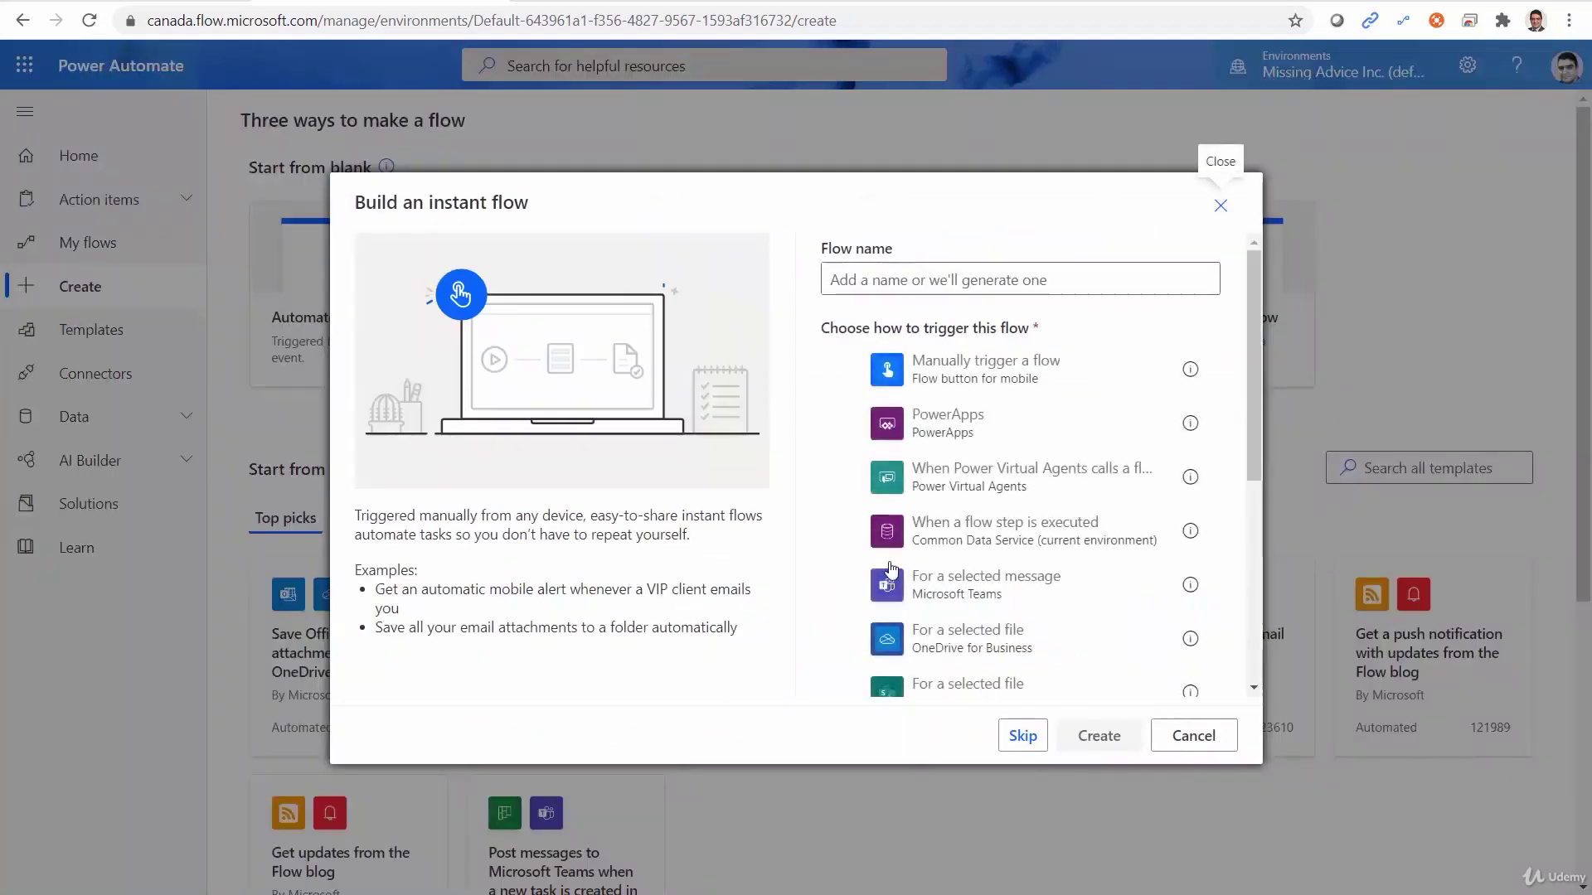
{"action": "left_click", "coordinate": [913, 282]}
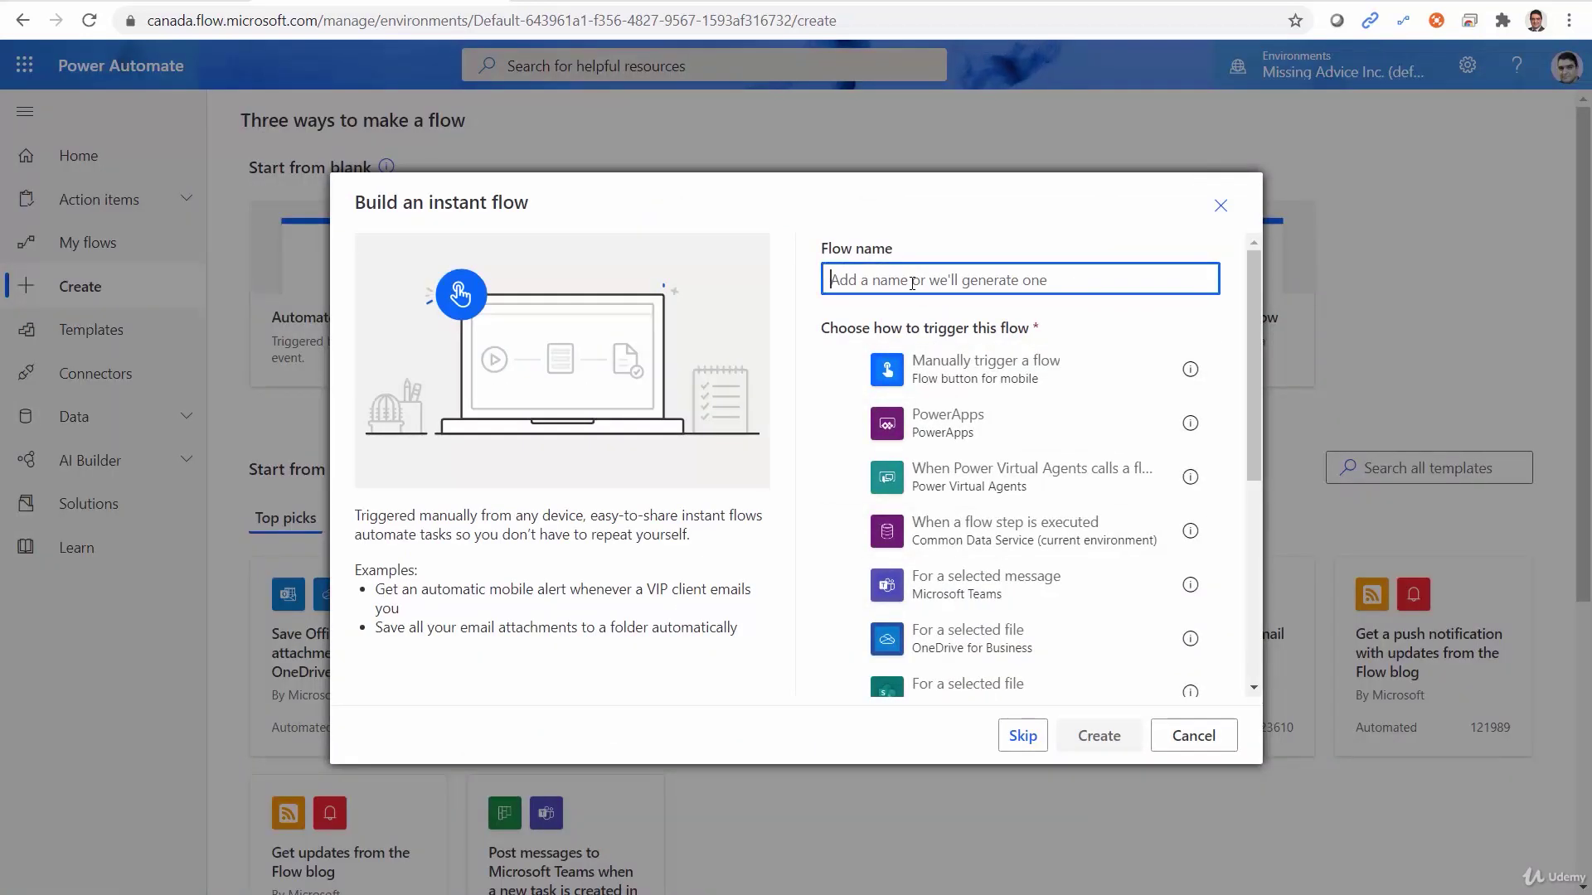
{"action": "type", "text": "Get I"}
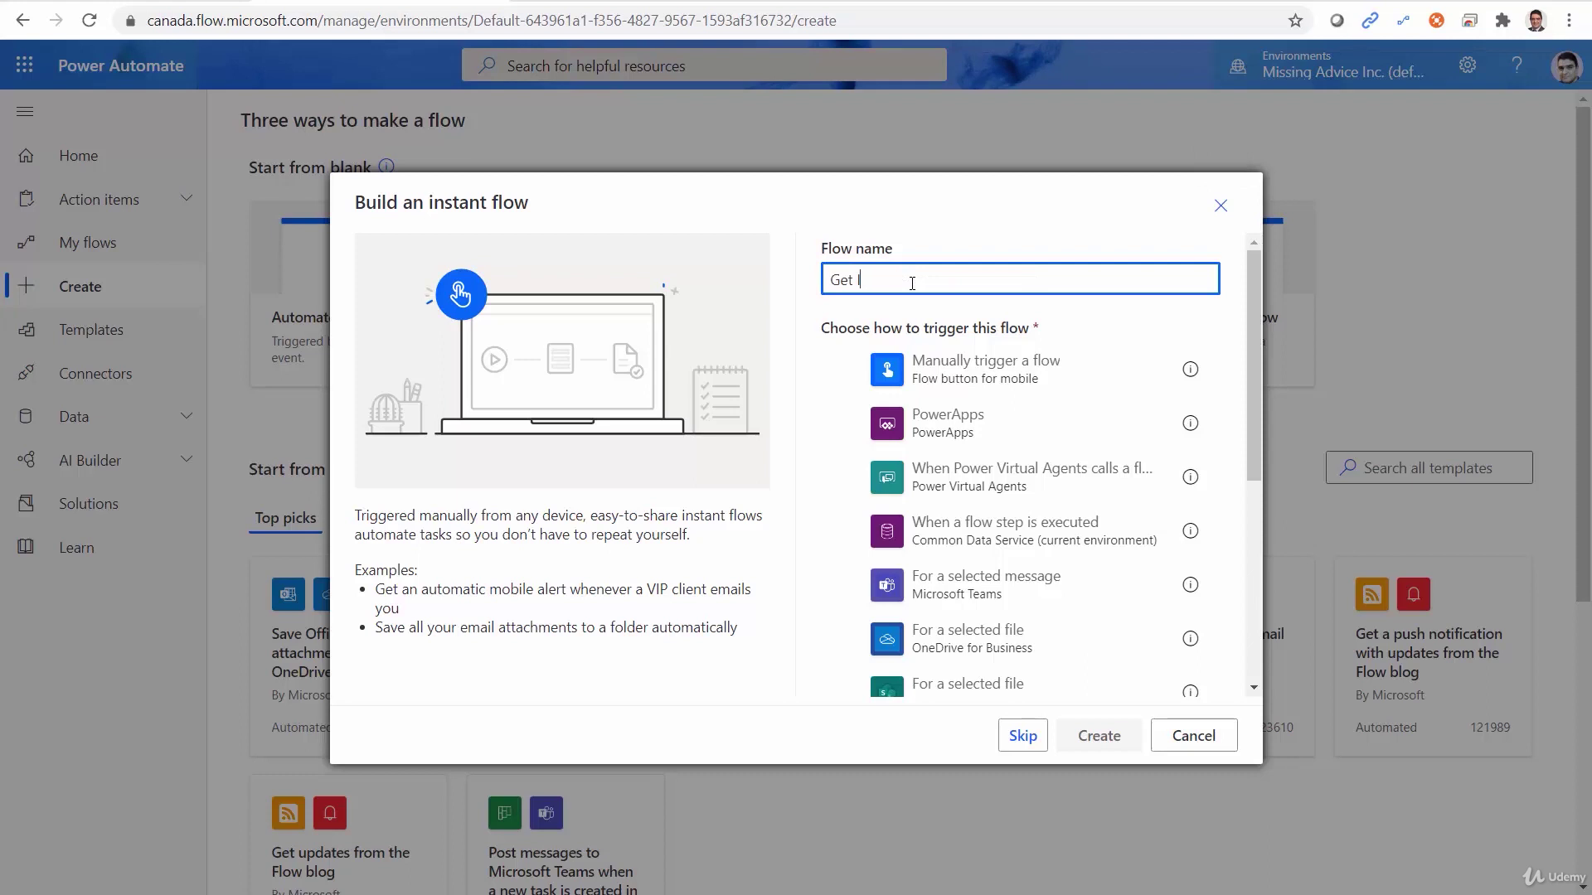
{"action": "type", "text": "tems Fro"}
{"action": "type", "text": "m SharePoint"}
{"action": "left_click", "coordinate": [964, 388]}
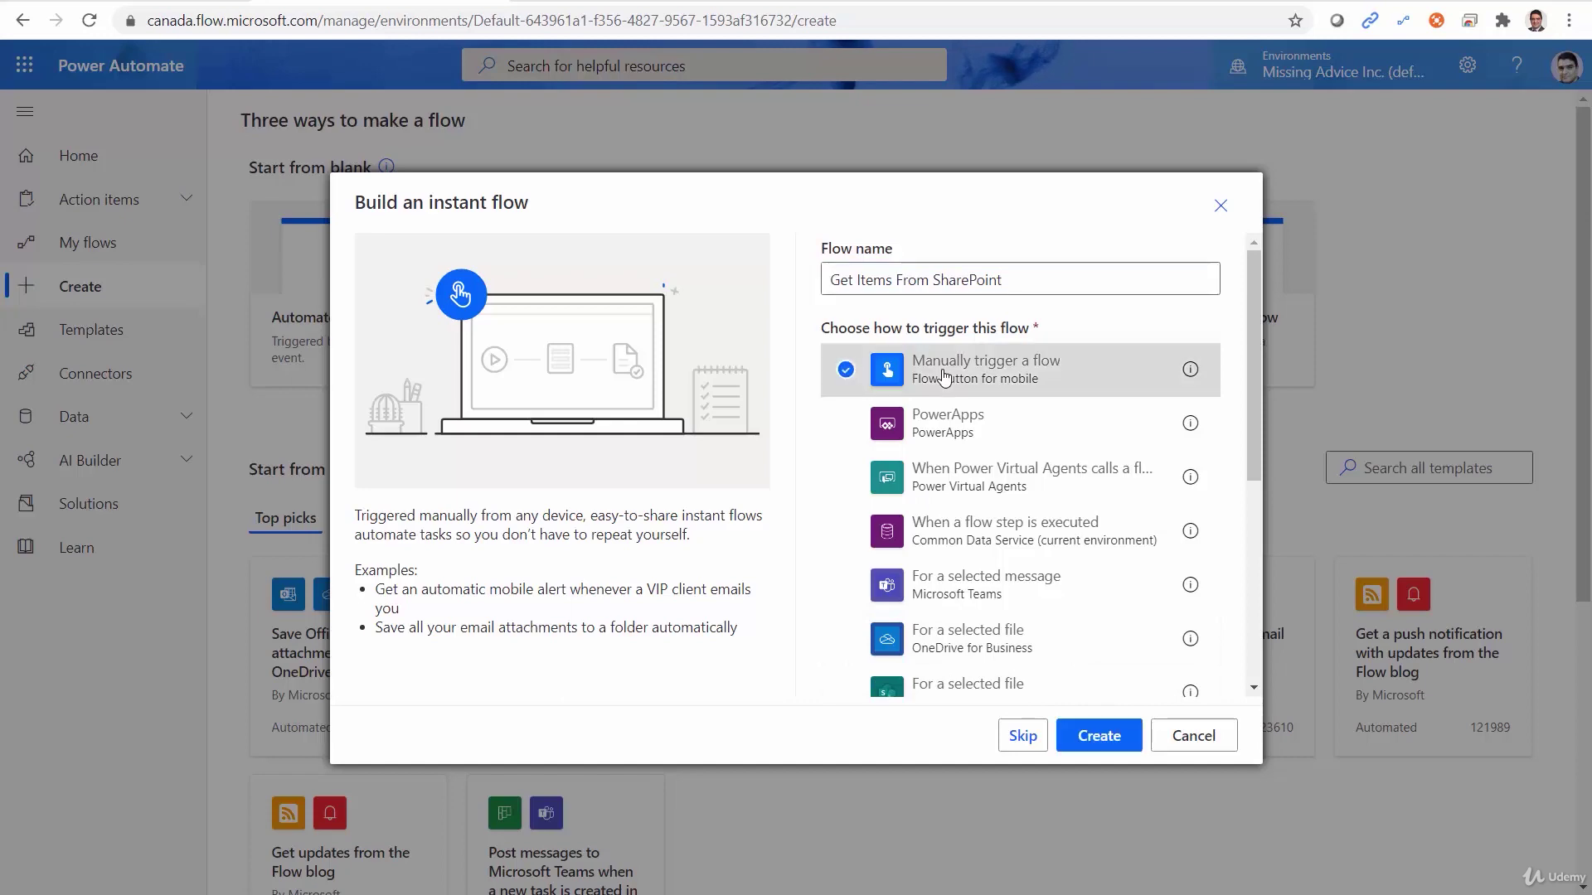
{"action": "left_click", "coordinate": [1118, 740]}
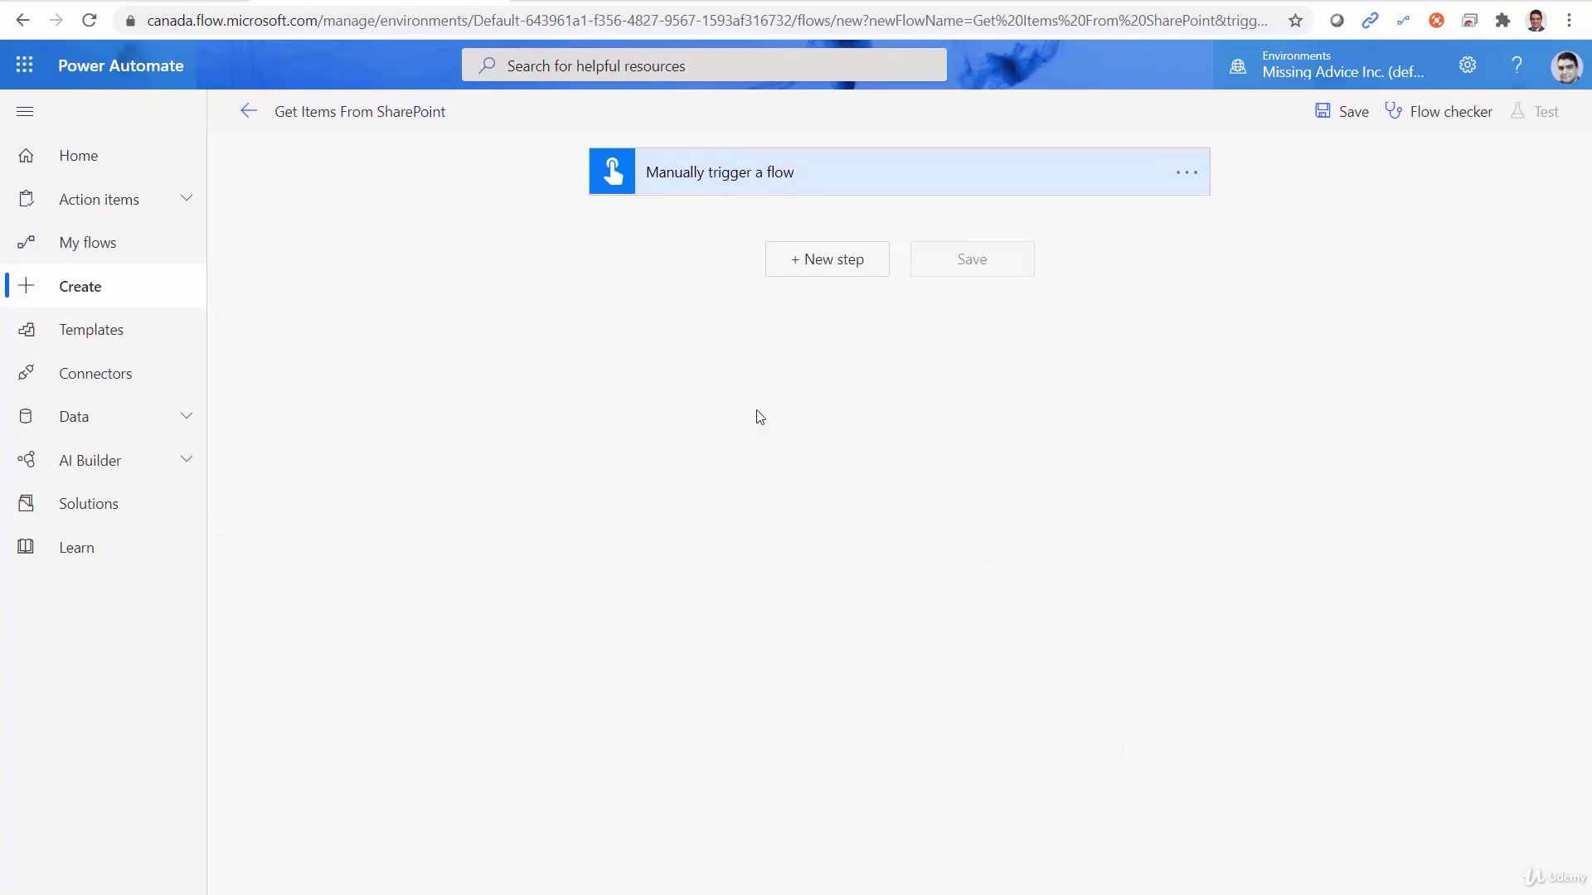
{"action": "left_click", "coordinate": [842, 263]}
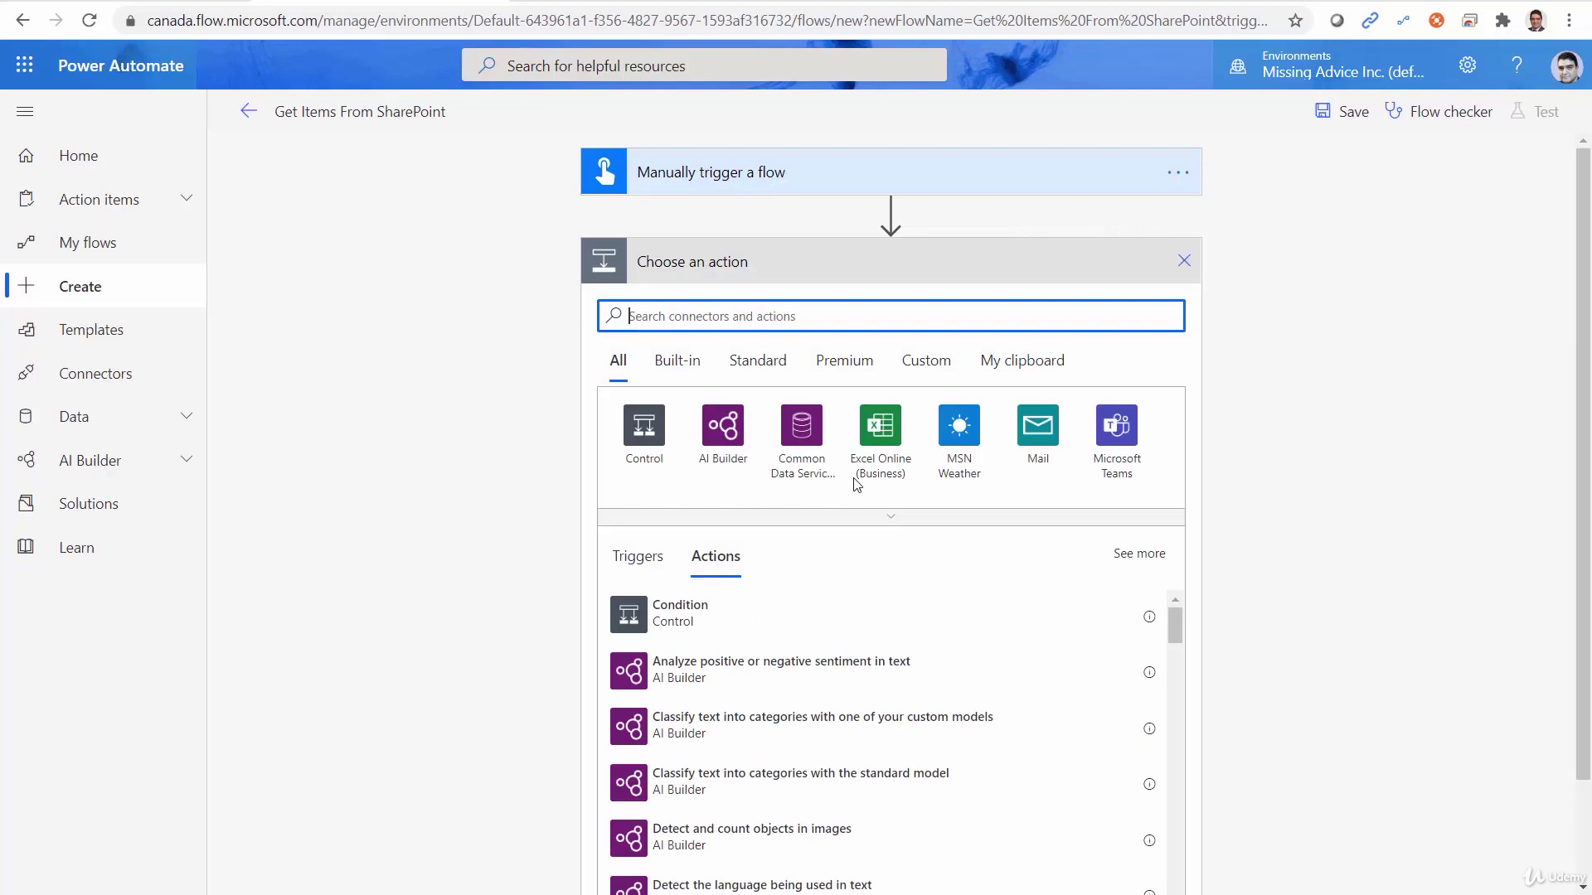
{"action": "type", "text": "Sha"}
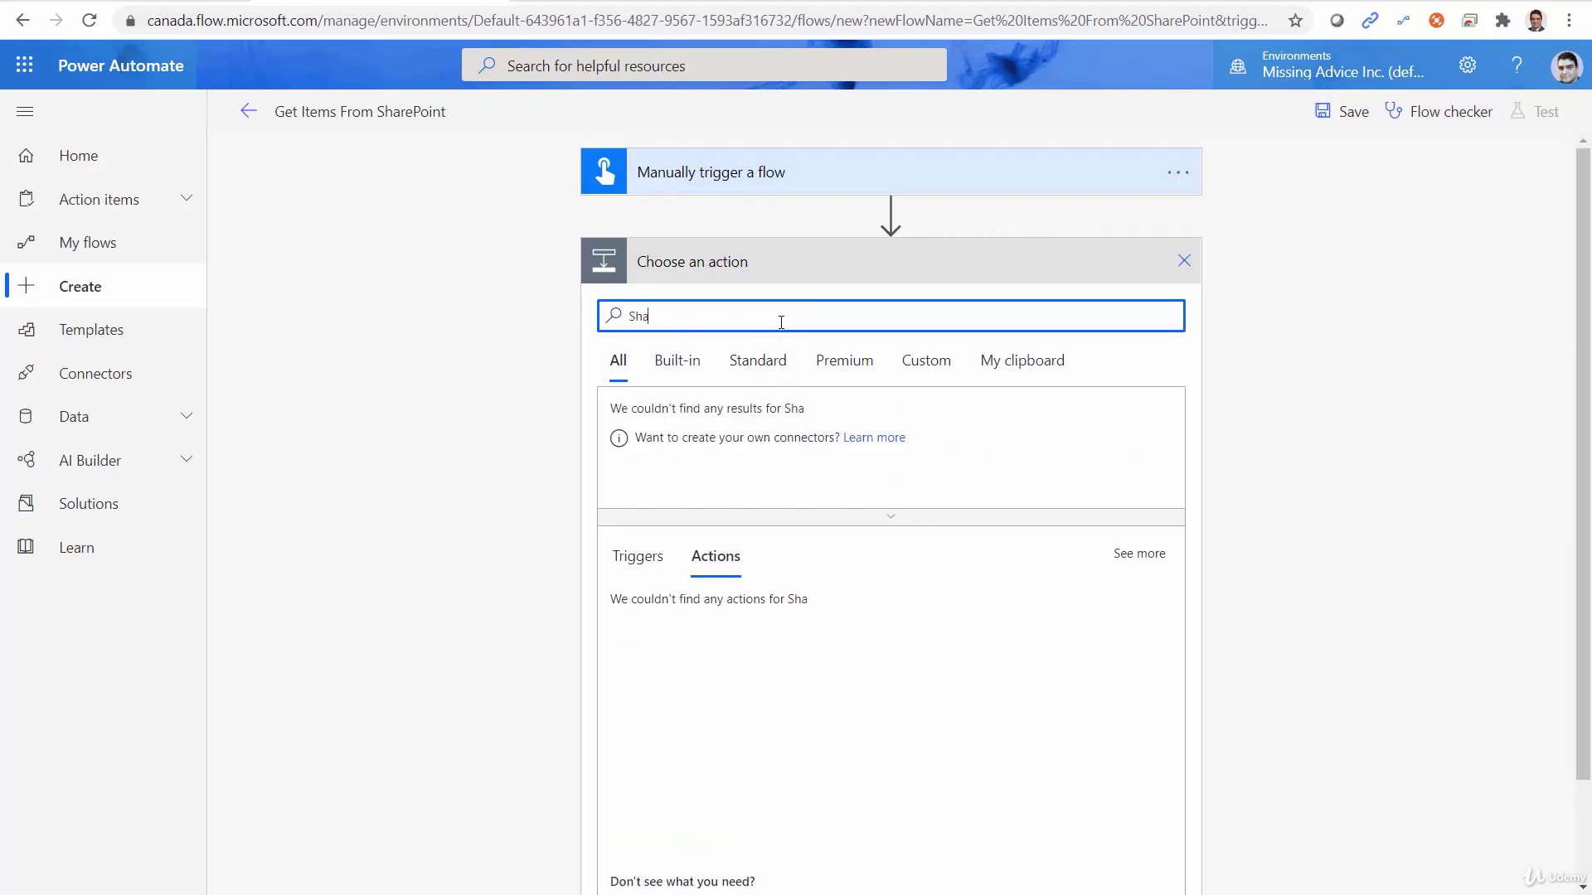
{"action": "type", "text": "rePointr"}
- Add the SharePoint connector's Get items action after the trigger
{"action": "key", "text": "BackSpace"}
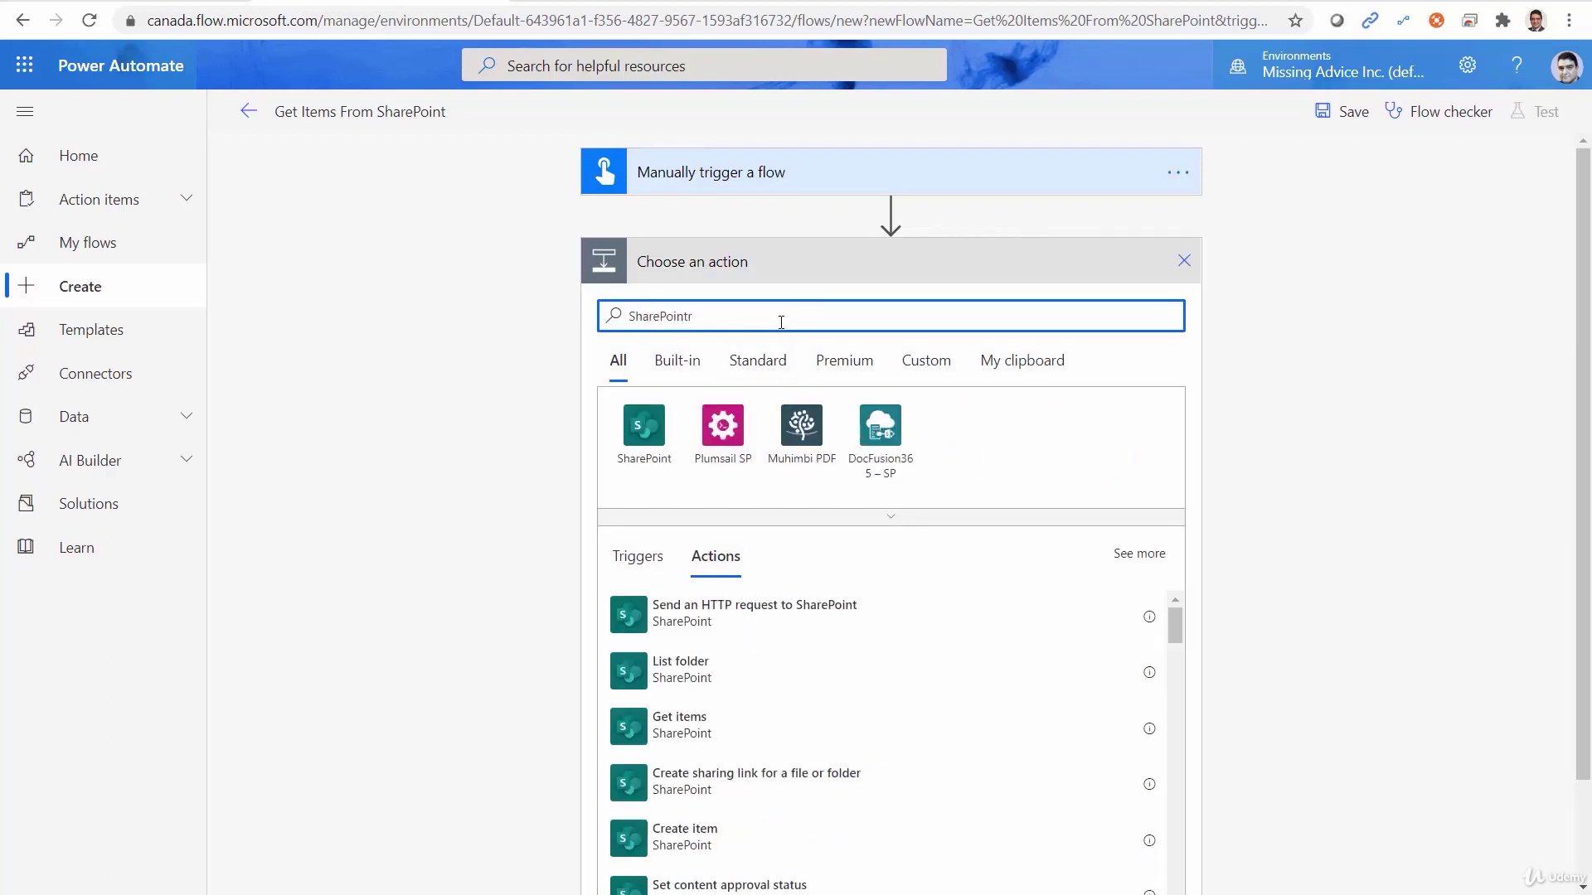
{"action": "left_click", "coordinate": [644, 426]}
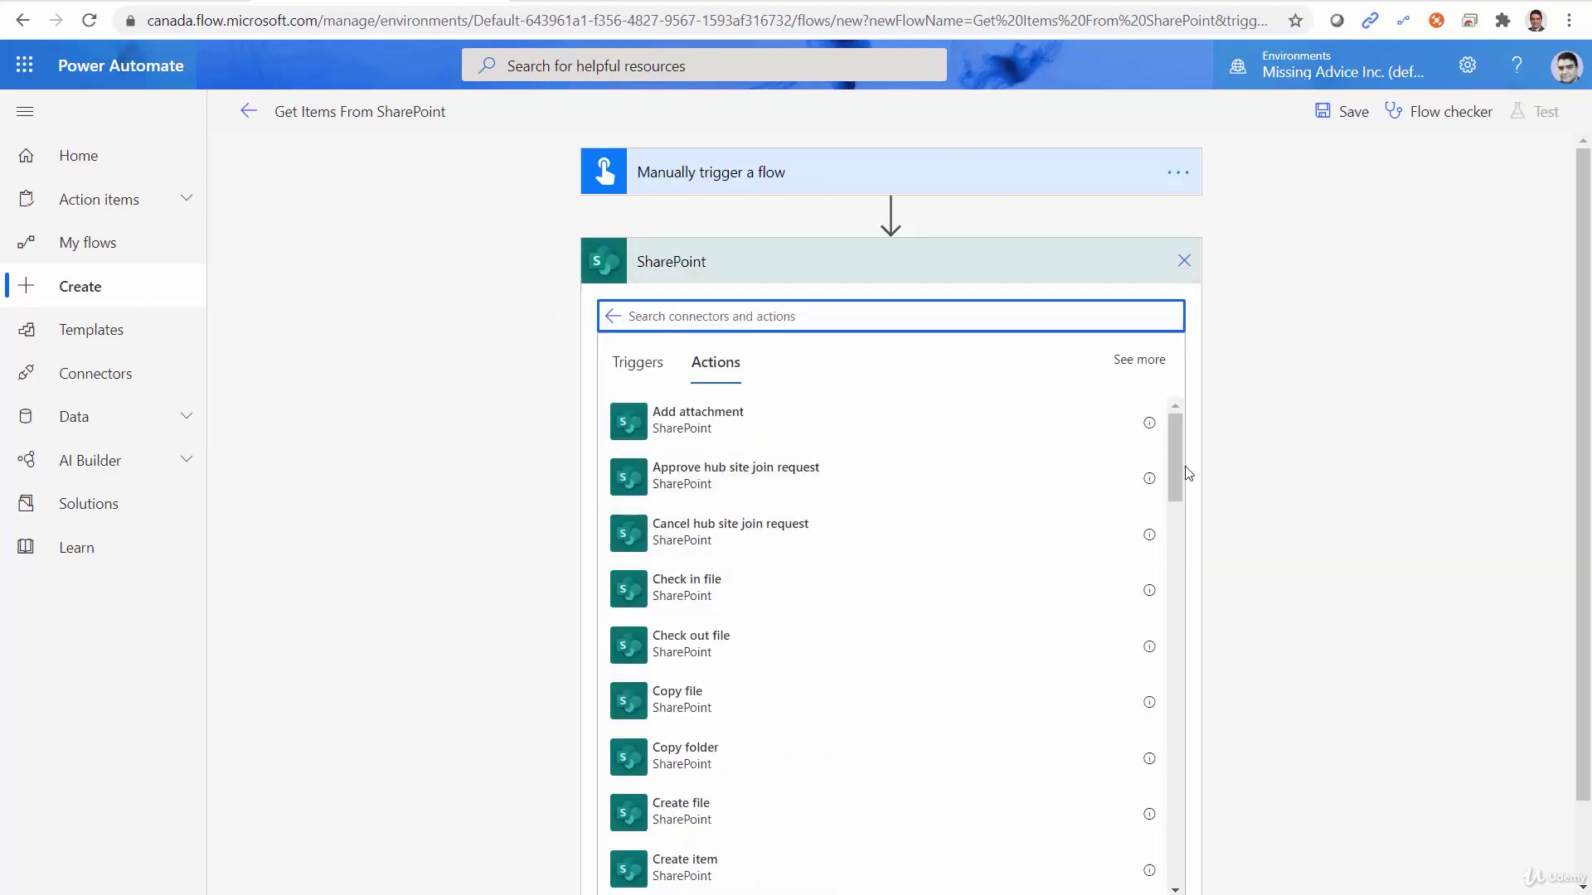
{"action": "mouse_move", "coordinate": [1178, 463]}
{"action": "left_mouse_down"}
{"action": "mouse_move", "coordinate": [1173, 701]}
{"action": "mouse_move", "coordinate": [1173, 470]}
{"action": "mouse_move", "coordinate": [1144, 401]}
{"action": "left_mouse_up"}
{"action": "type", "text": "Get Items"}
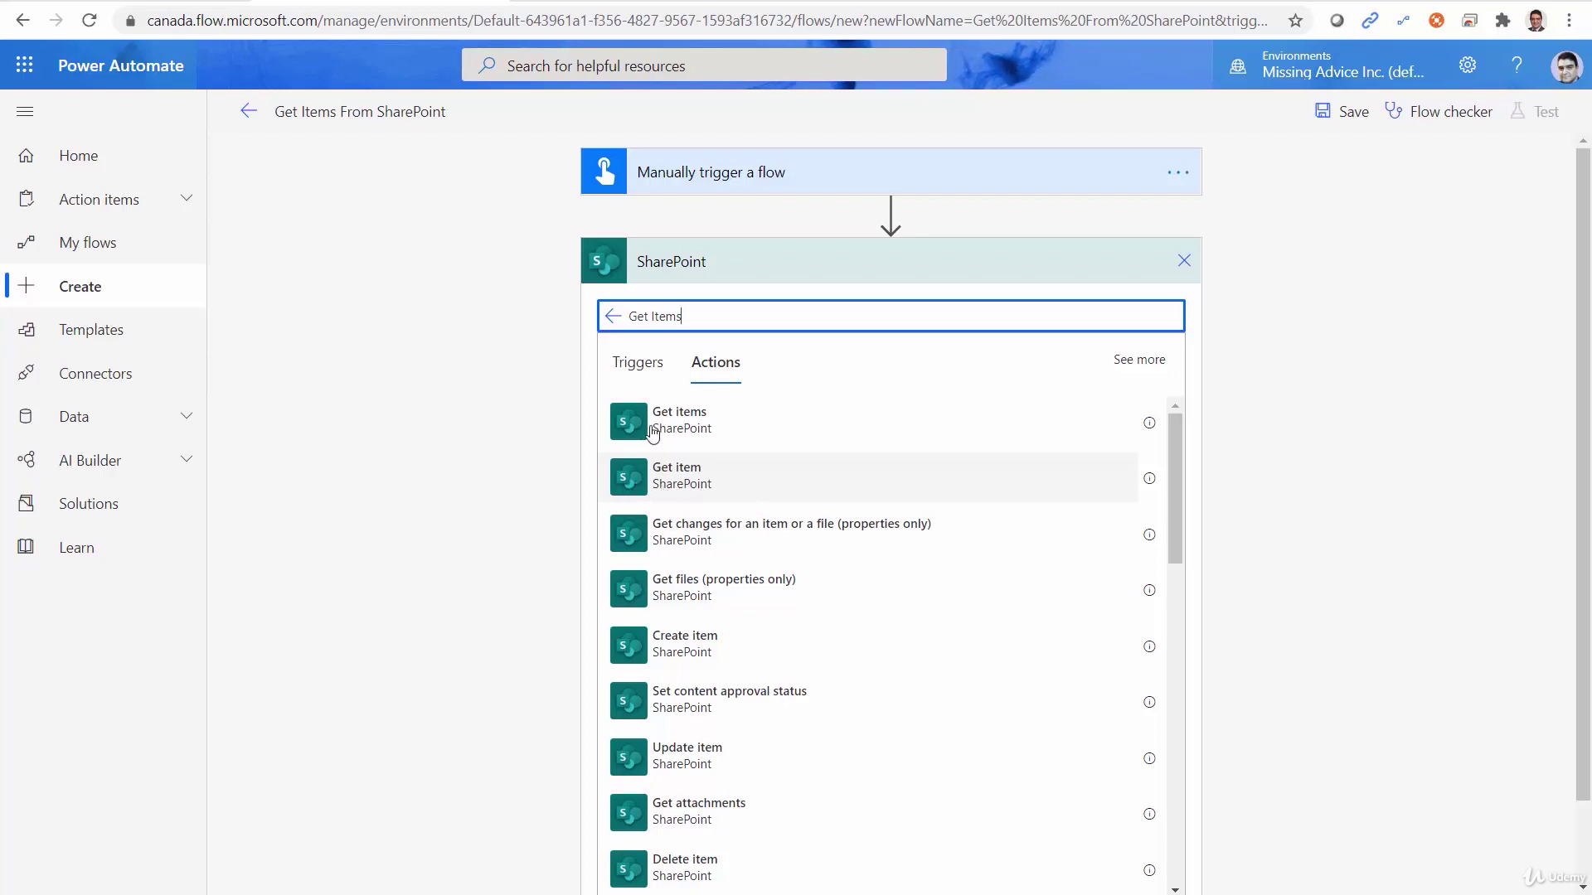
{"action": "left_click", "coordinate": [650, 430]}
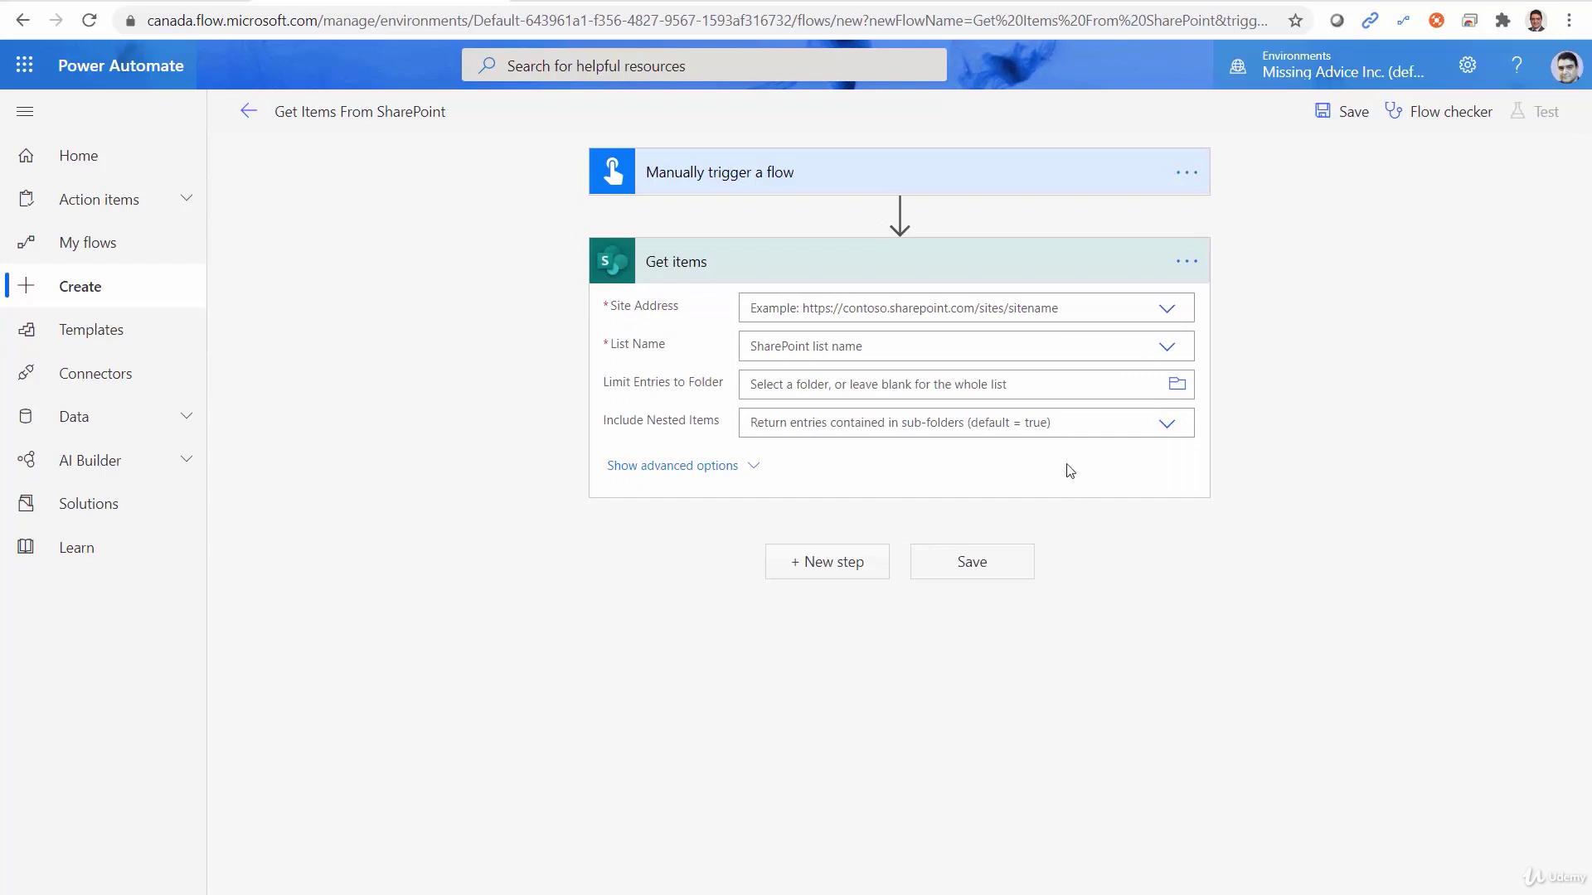
- Set the Get items Site Address to a custom value pasted from the list page URL
{"action": "left_click", "coordinate": [1167, 310]}
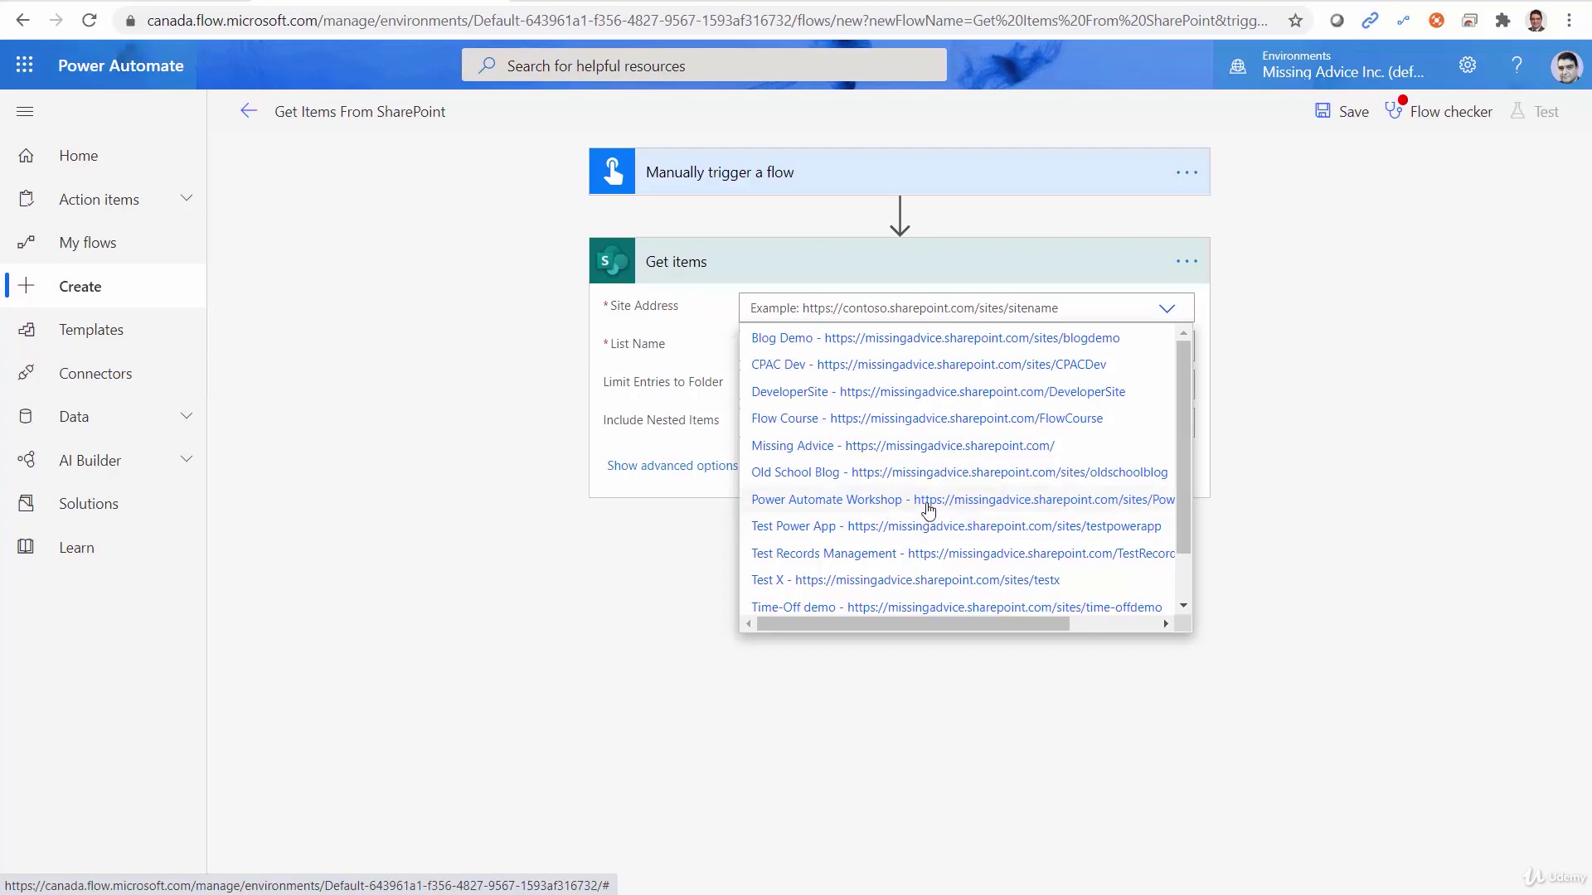
{"action": "scroll", "coordinate": [871, 579], "scroll_direction": "down", "scroll_amount": 1}
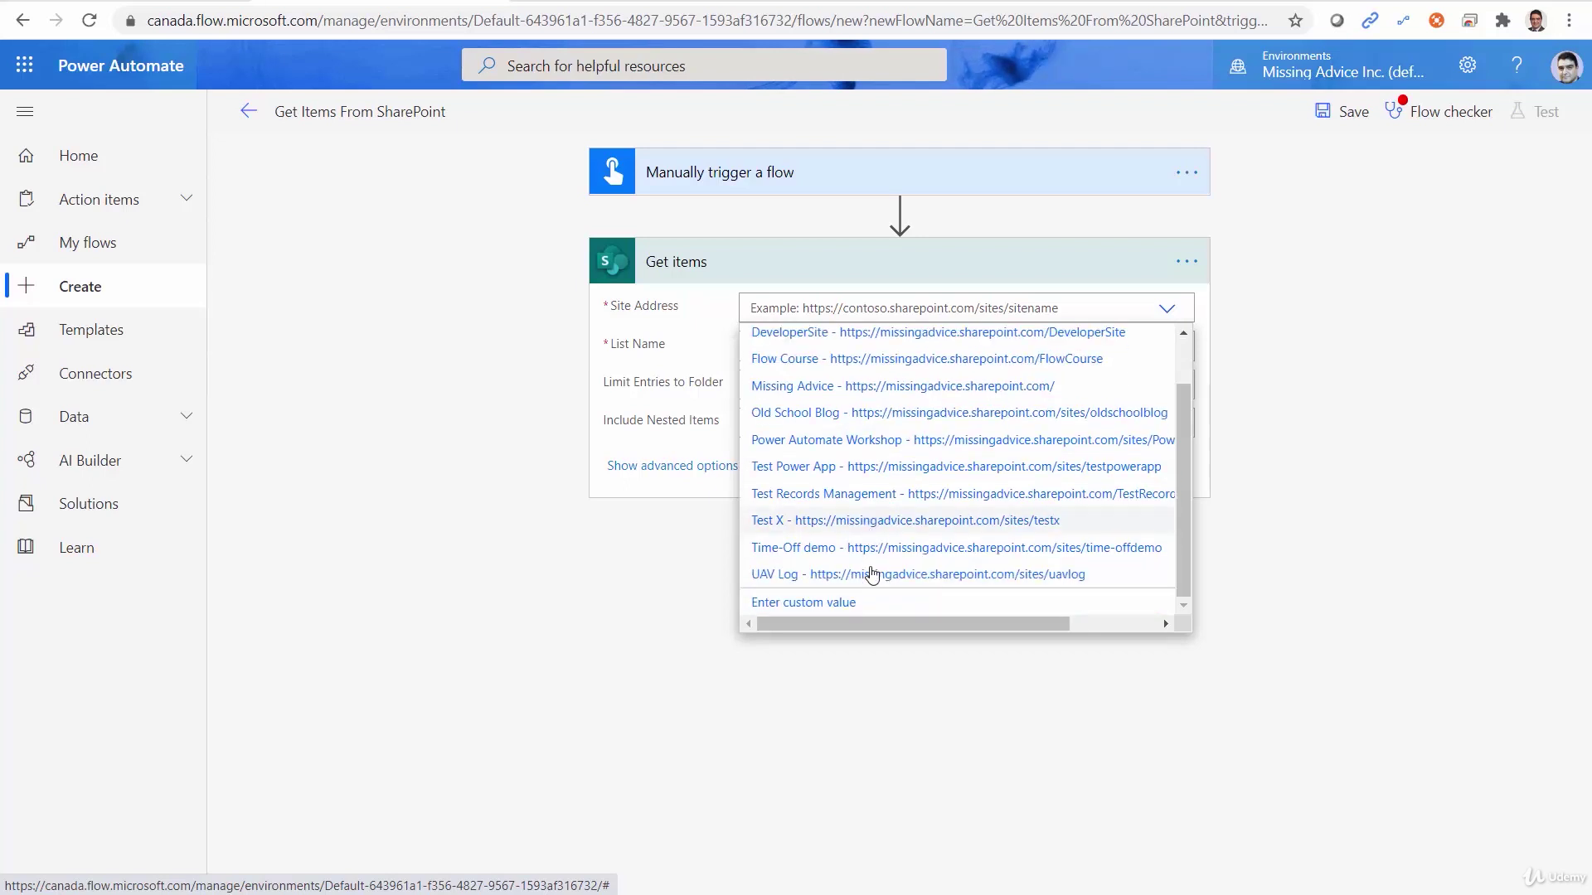
{"action": "left_click", "coordinate": [806, 603]}
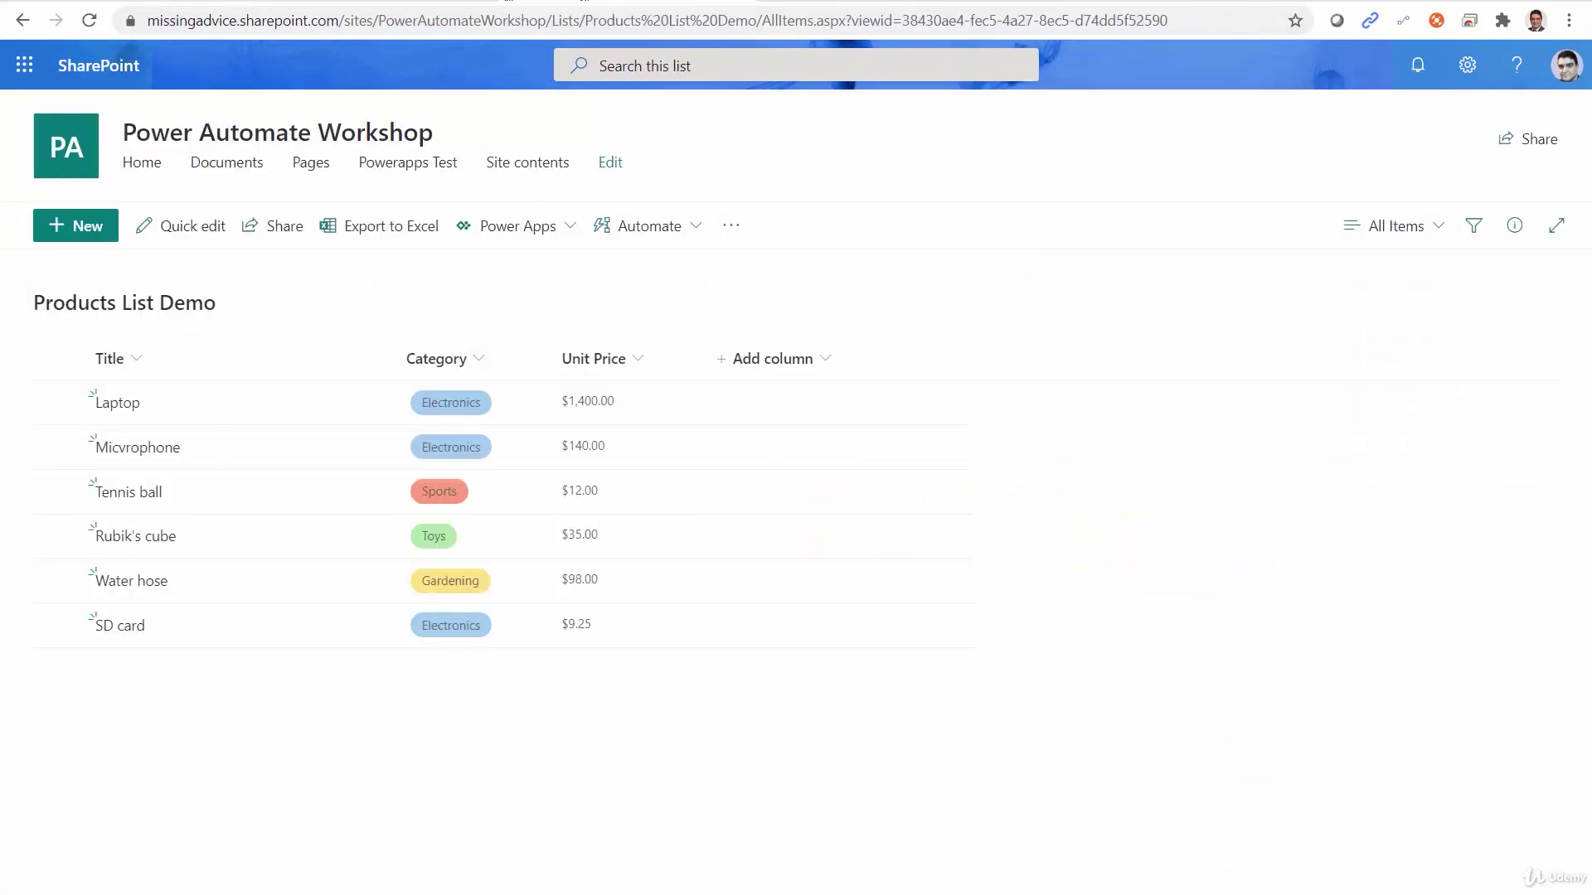
{"action": "left_click", "coordinate": [391, 23]}
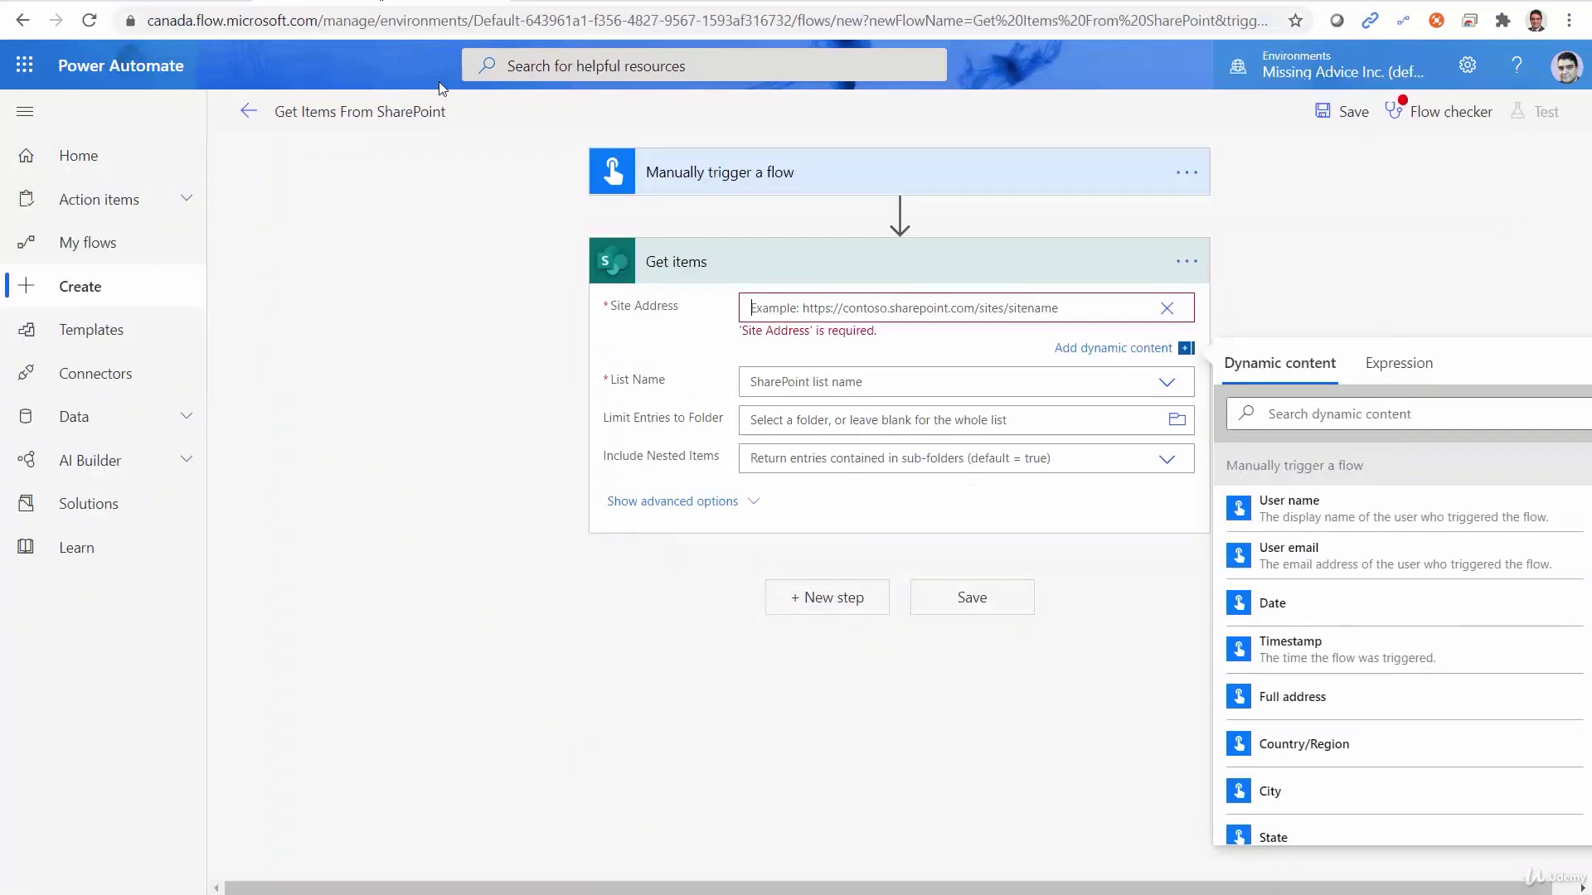
{"action": "type", "text": "https://missingadvice.sharepoint.com/sites/PowerAutomateWorkshop/Lists/Products%20List%20Demo/AllItems.aspx?viewid=38430ae4%2Dfec5%2D4a27%2D8ec5%2Dd74dd5f52590"}
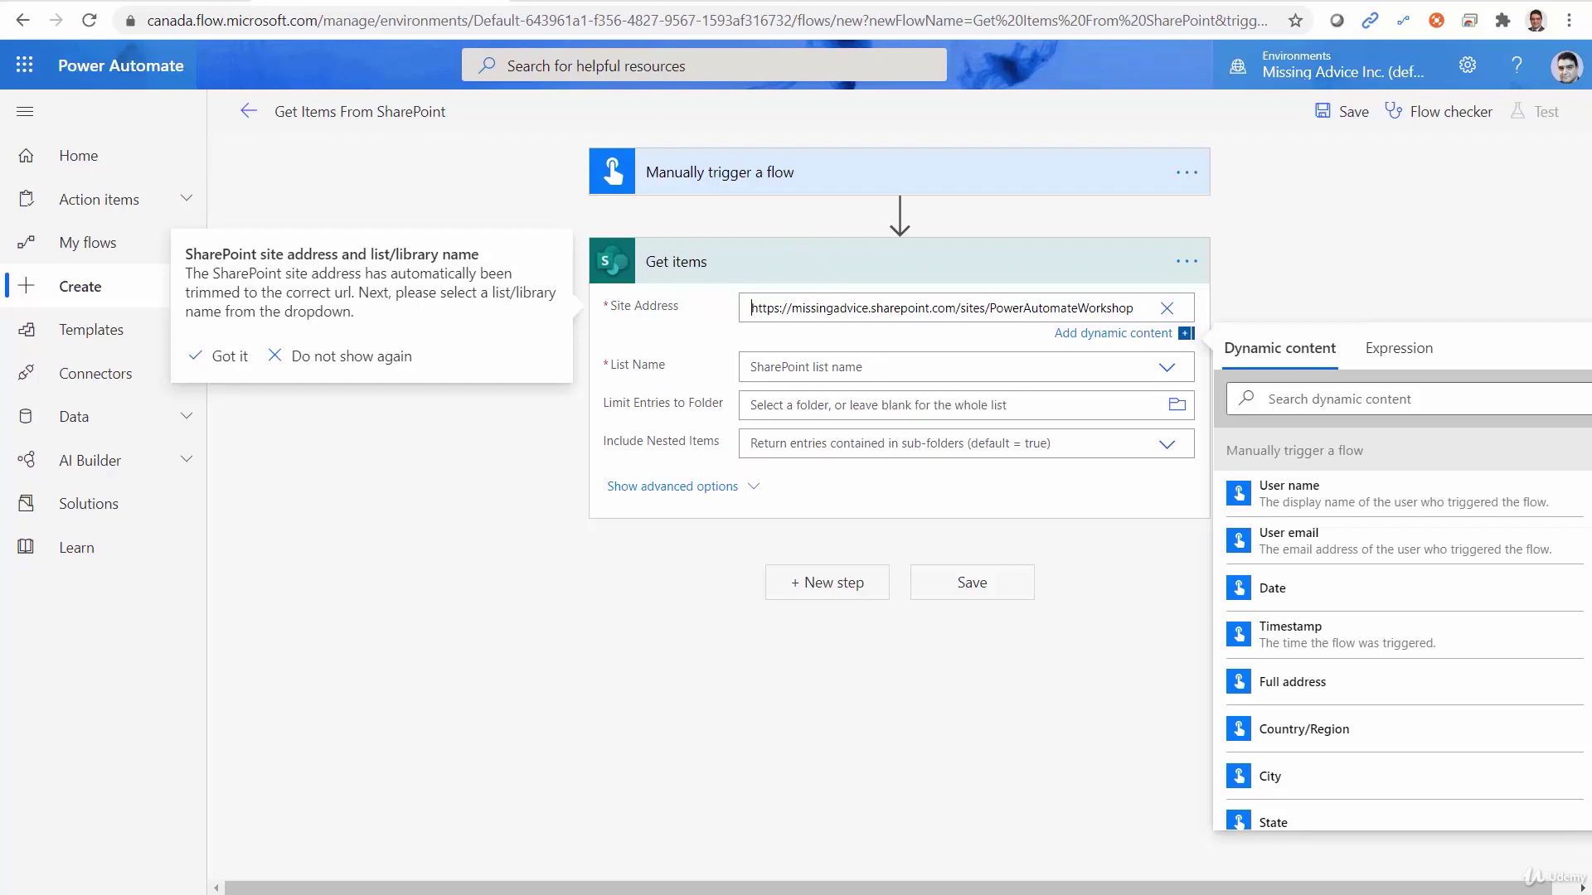
- Select Products List Demo as the Get items List Name
{"action": "key", "text": "ctrl+Tab"}
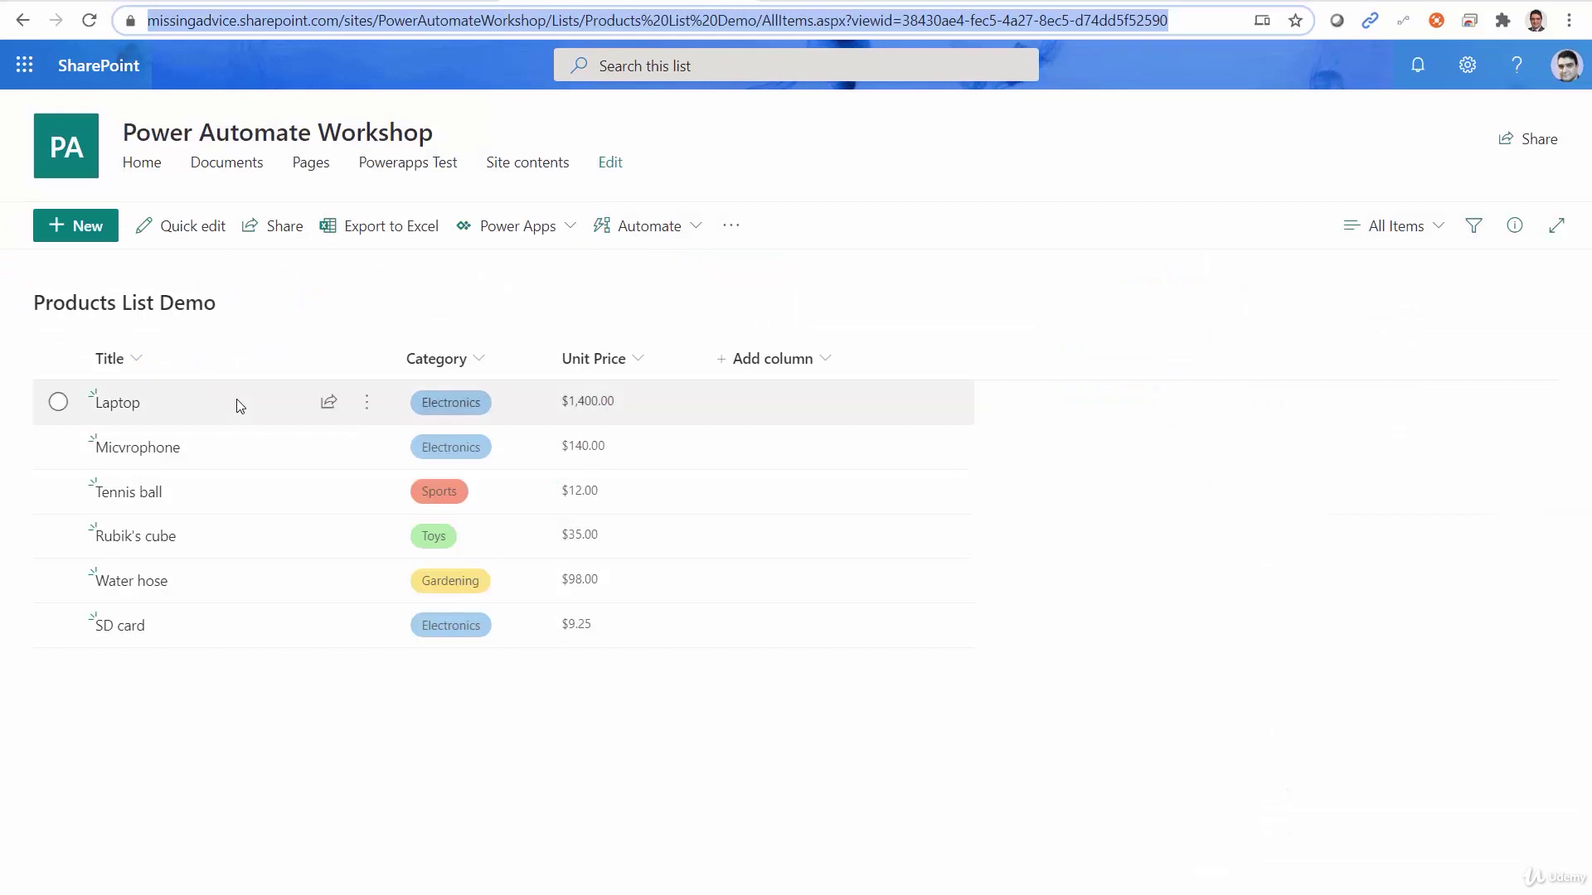
{"action": "key", "text": "ctrl+shift+Tab"}
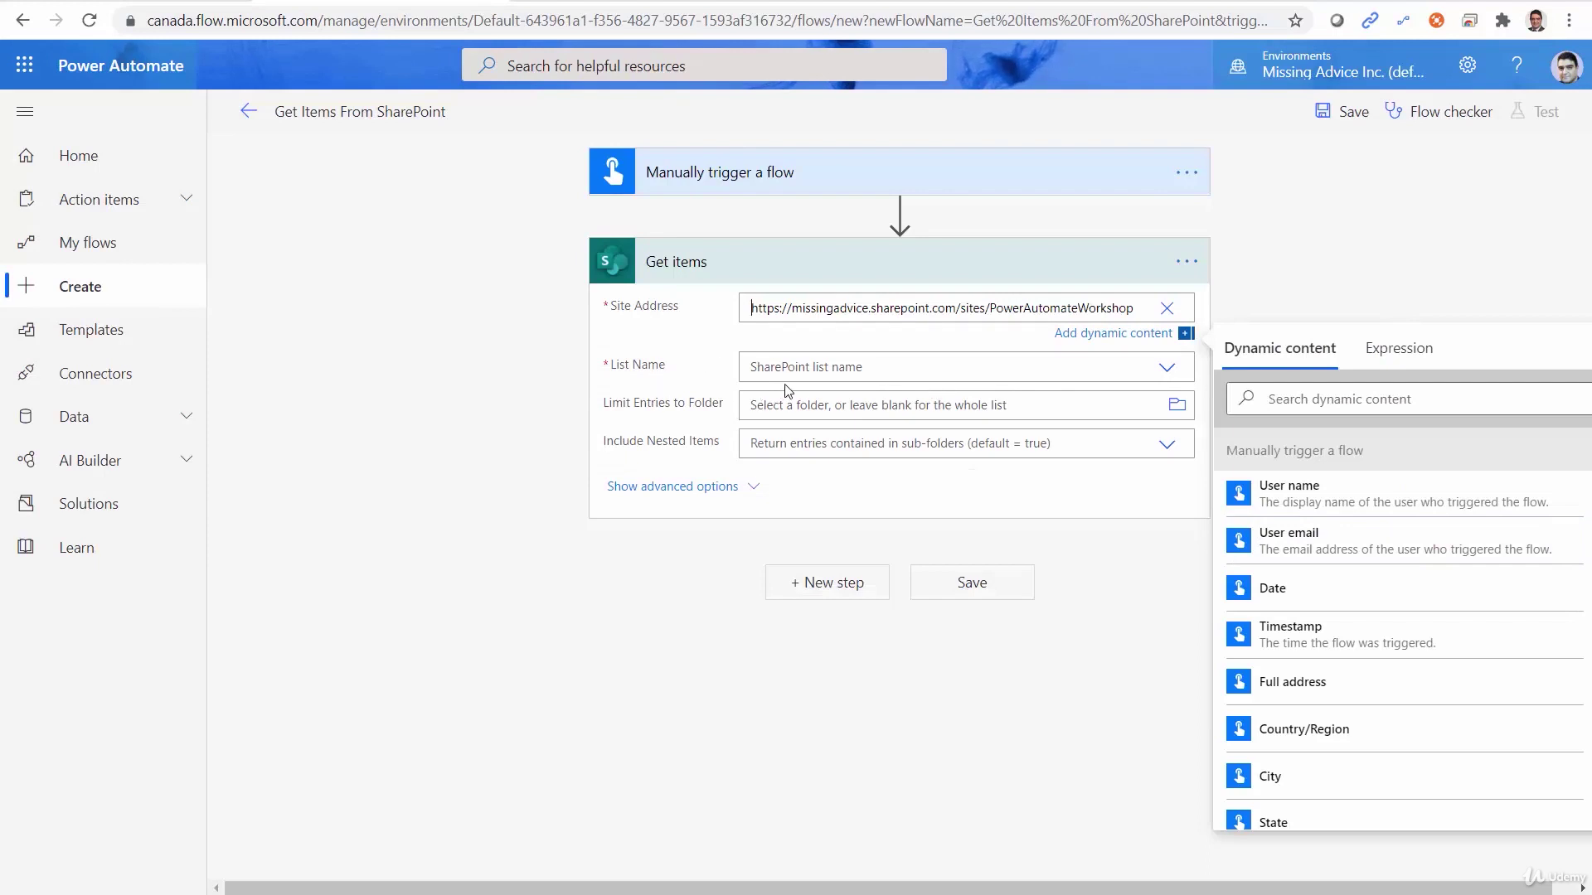
{"action": "left_click", "coordinate": [1163, 373]}
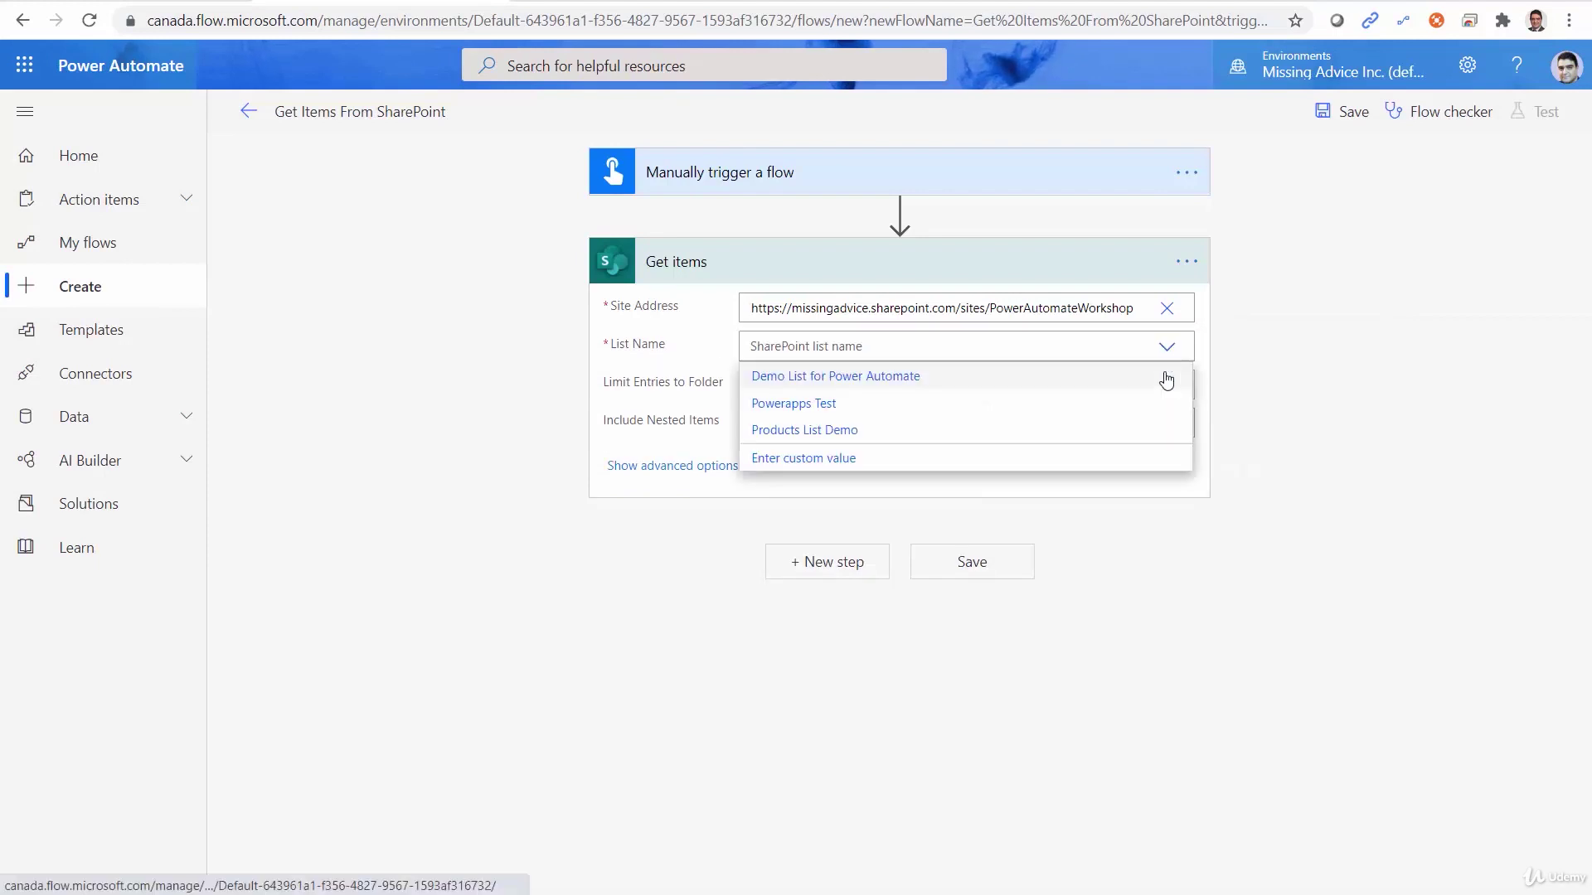
{"action": "left_click", "coordinate": [810, 431]}
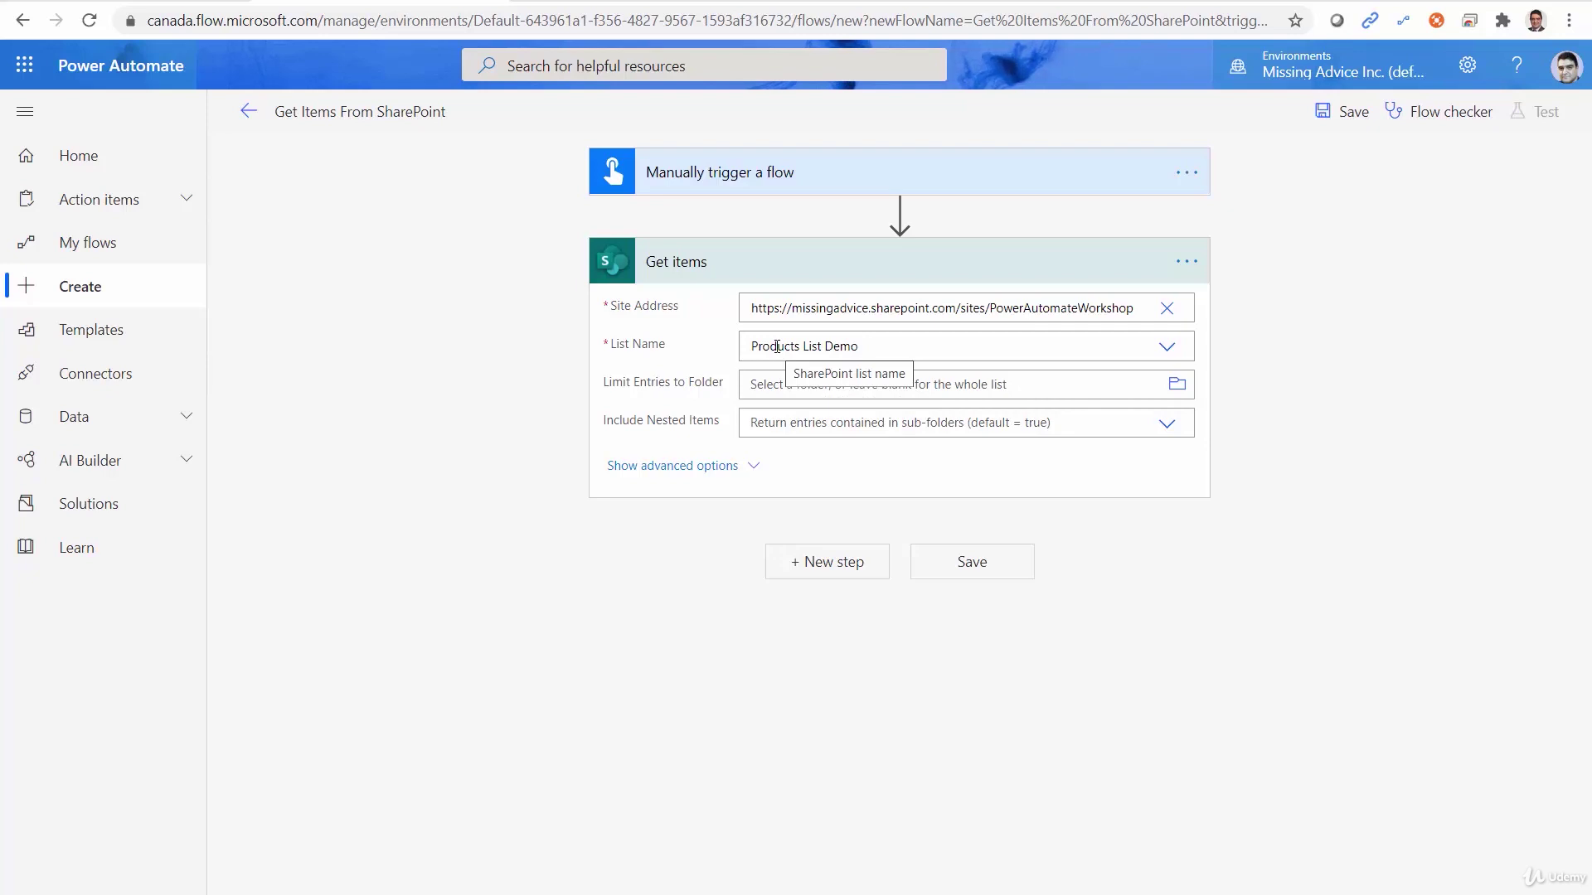
- Add a Compose action fed with the Get items 'value' dynamic content and save the flow
{"action": "left_click", "coordinate": [845, 576]}
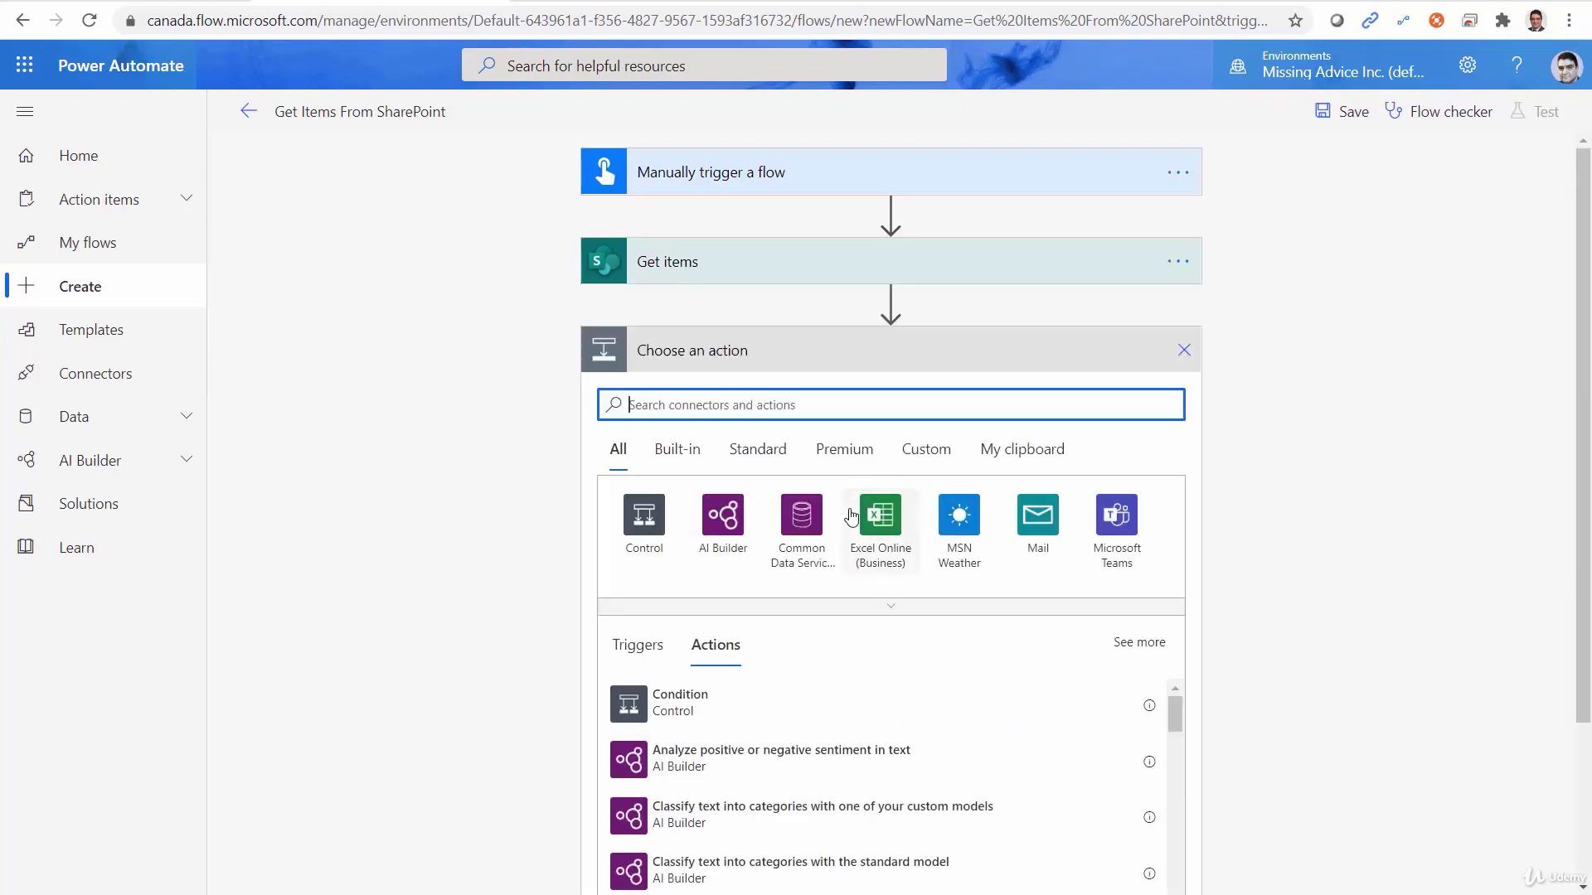
{"action": "type", "text": "Compose"}
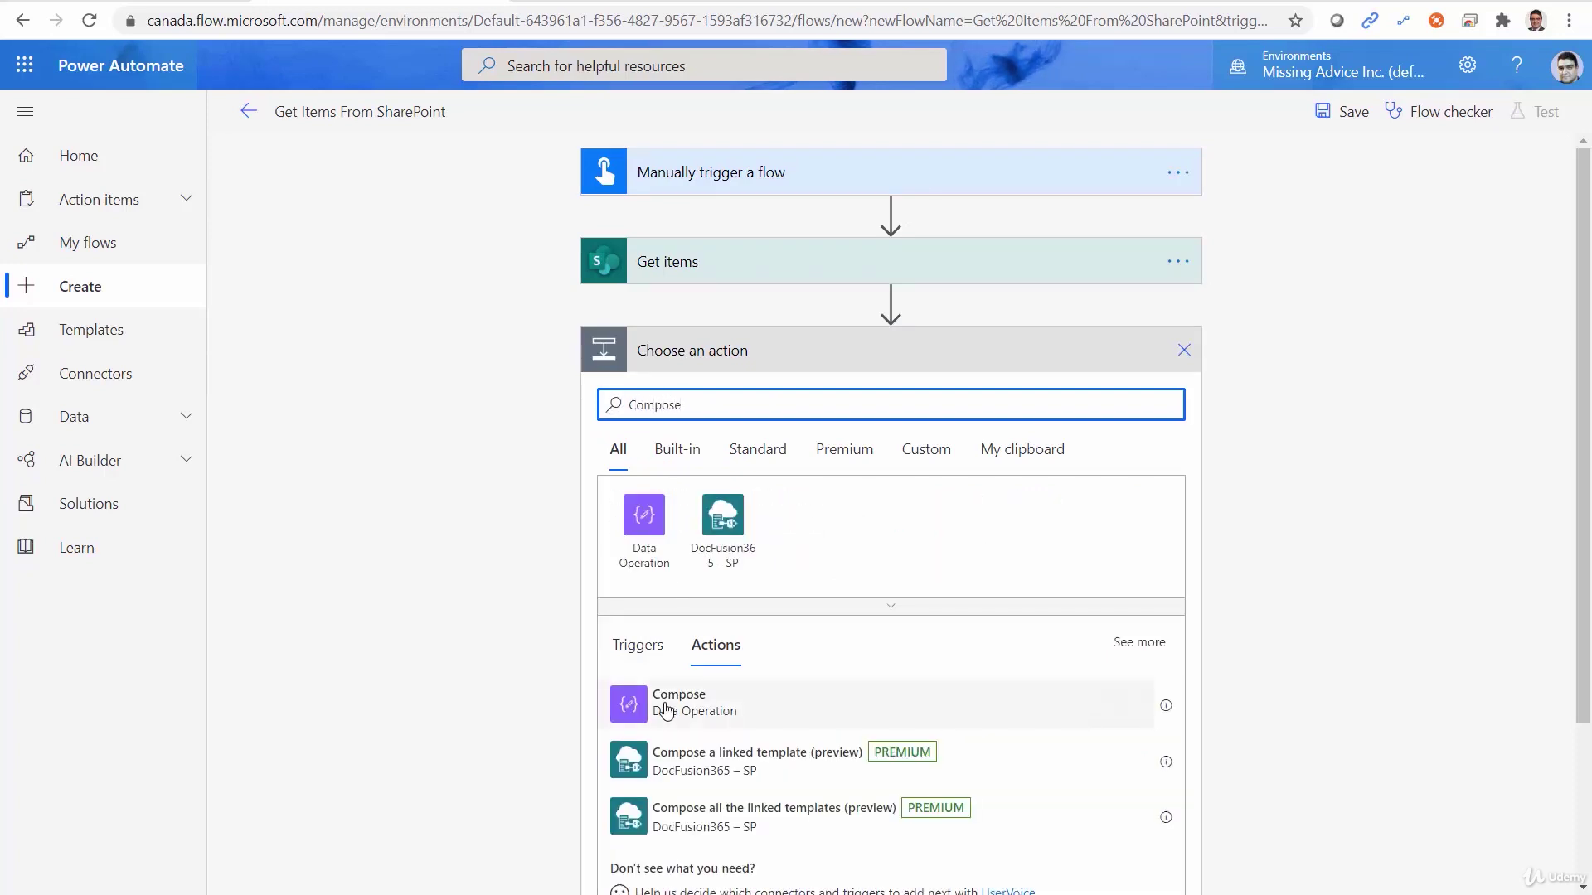
{"action": "left_click", "coordinate": [664, 710]}
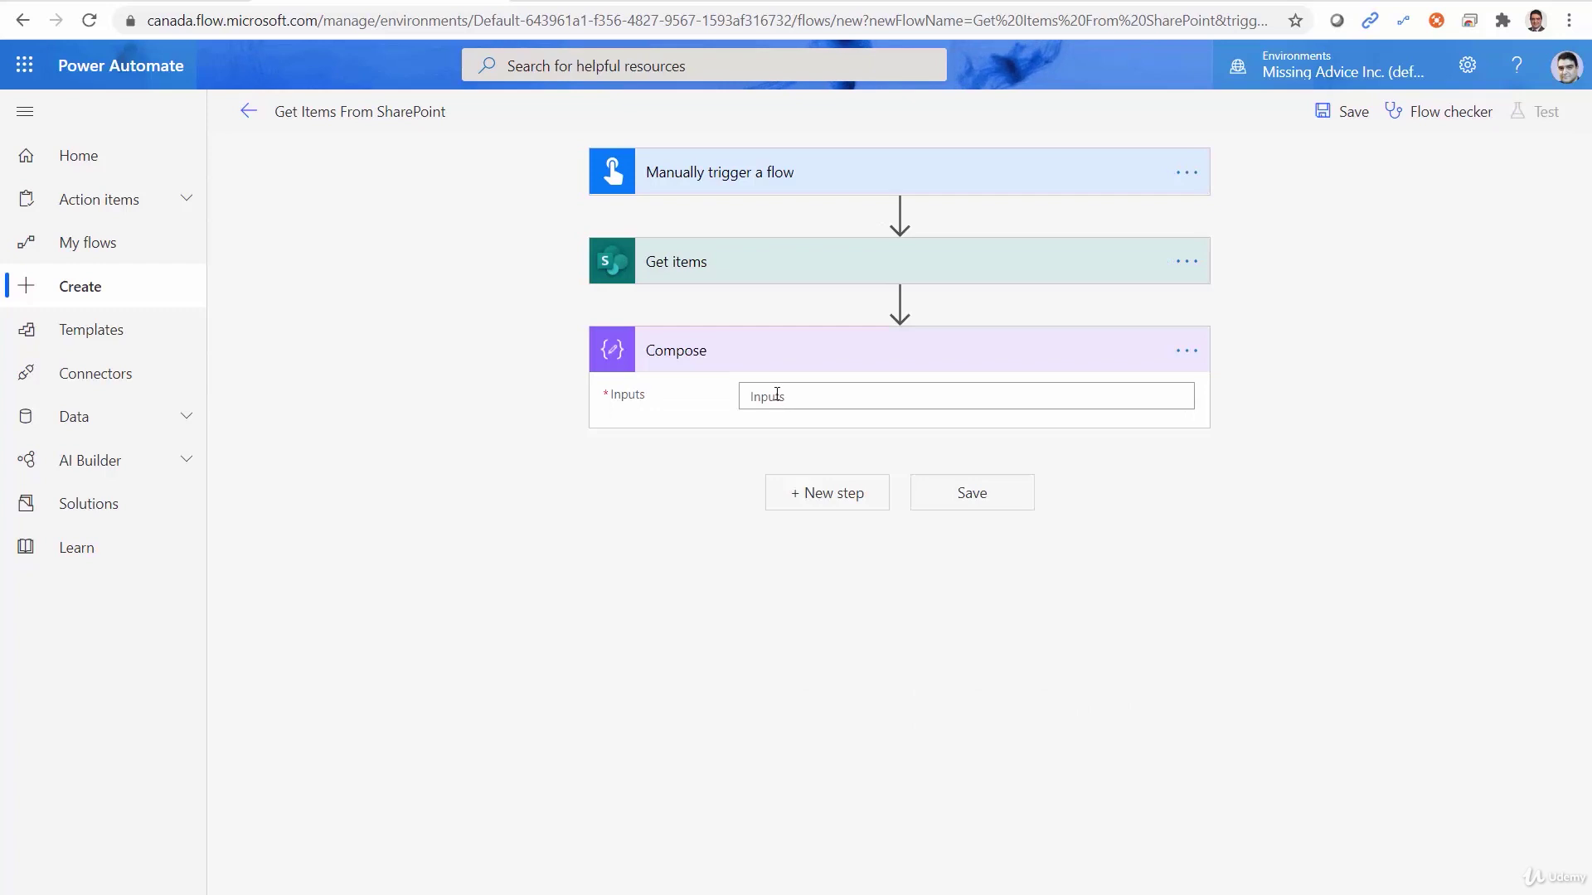
{"action": "left_click", "coordinate": [778, 401]}
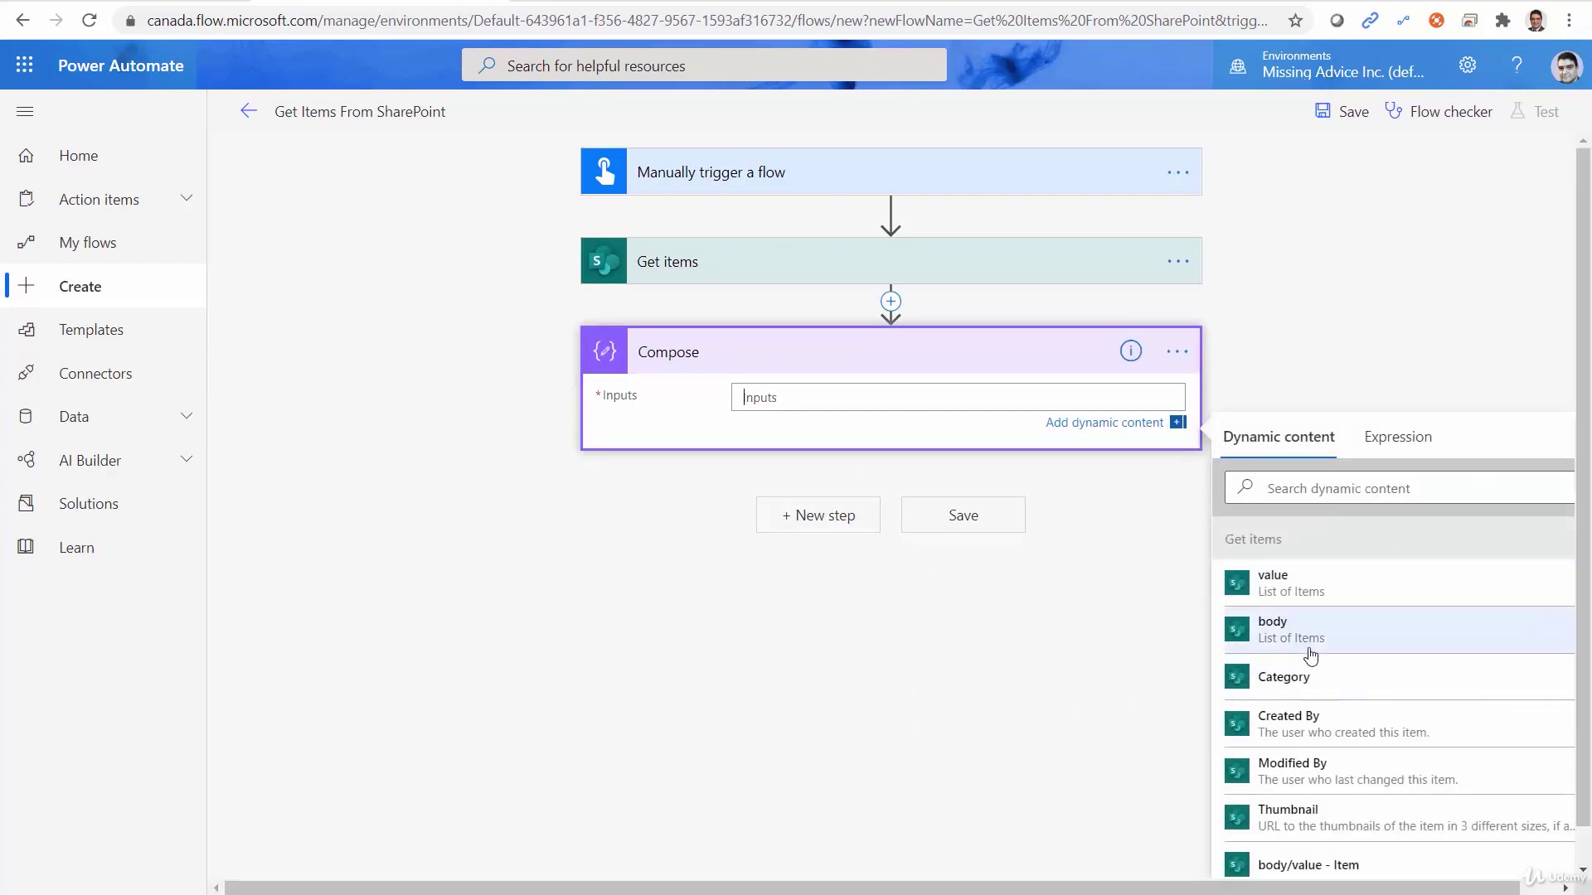
{"action": "left_click", "coordinate": [1278, 584]}
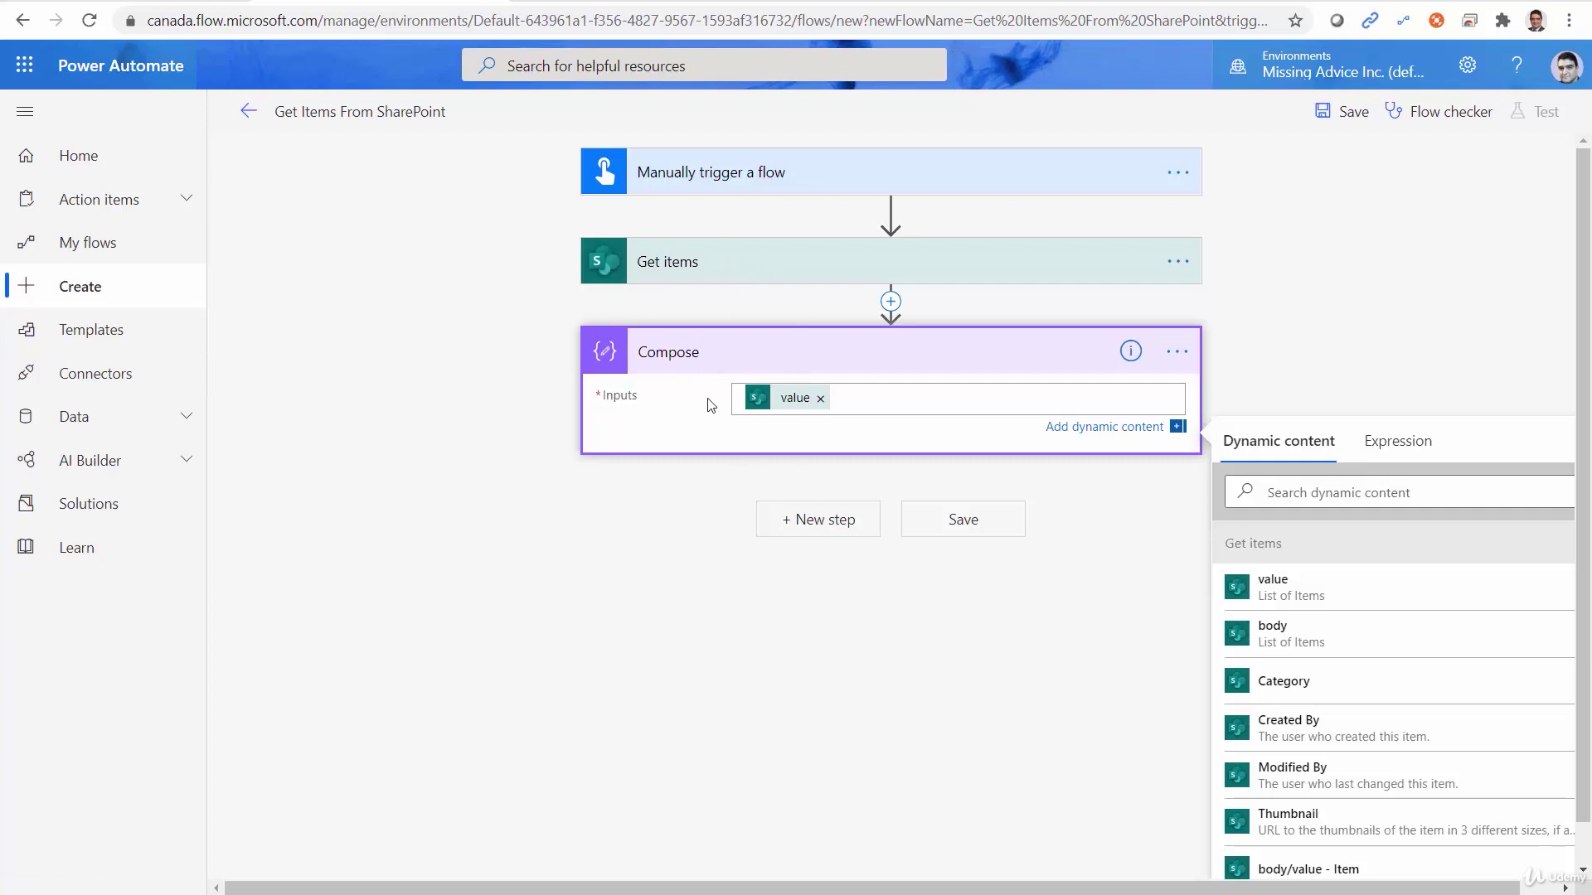
{"action": "left_click", "coordinate": [976, 528]}
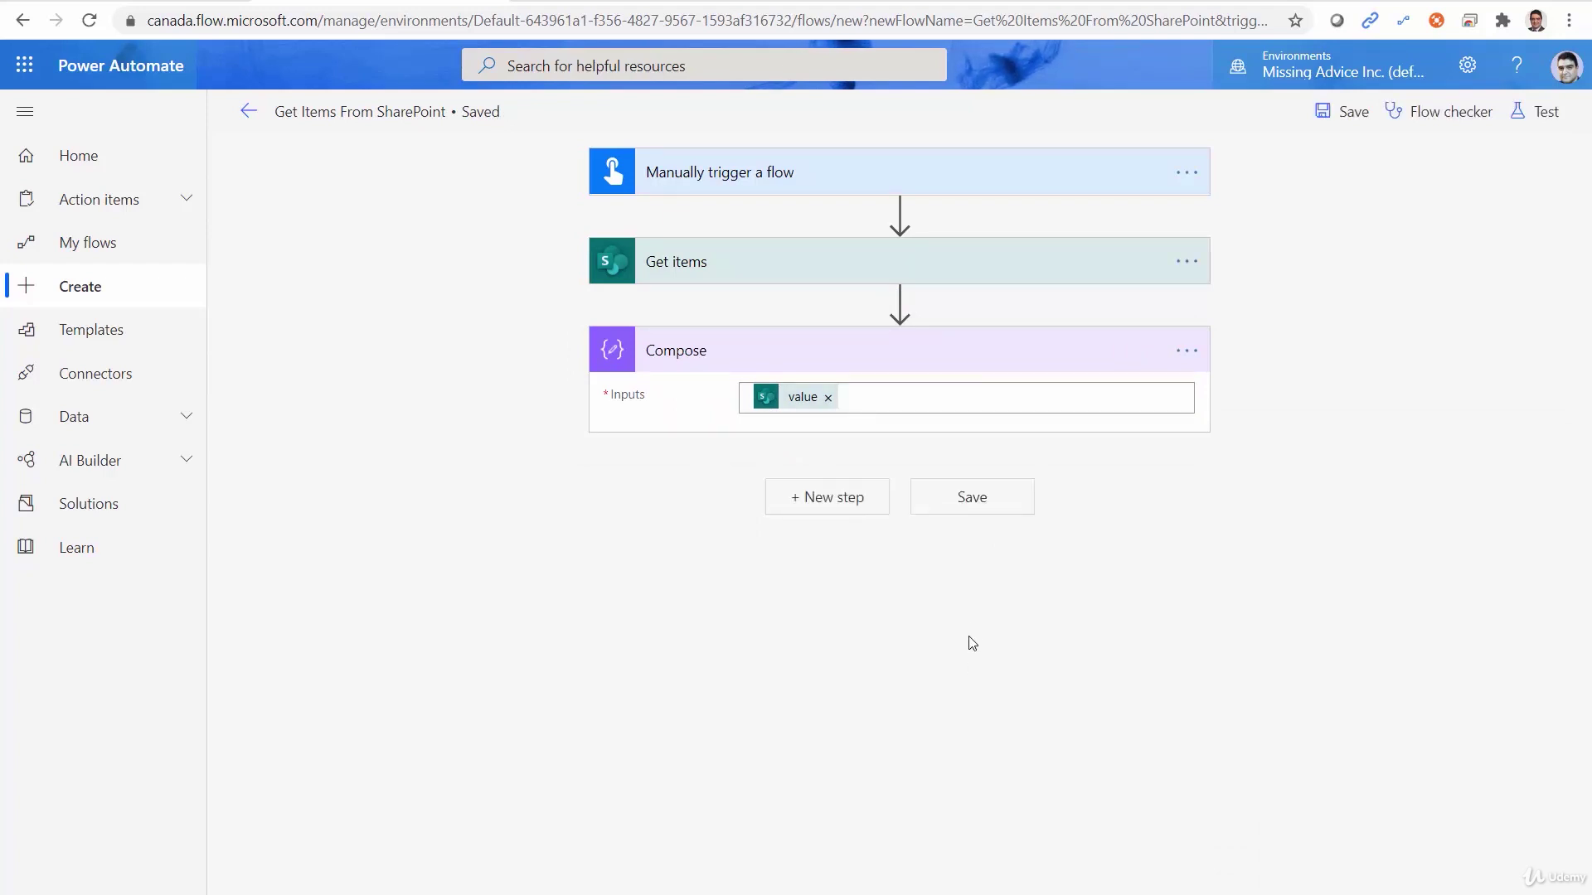
- Test the flow manually with 'I'll perform the trigger action' and run it to completion
{"action": "left_click", "coordinate": [1538, 114]}
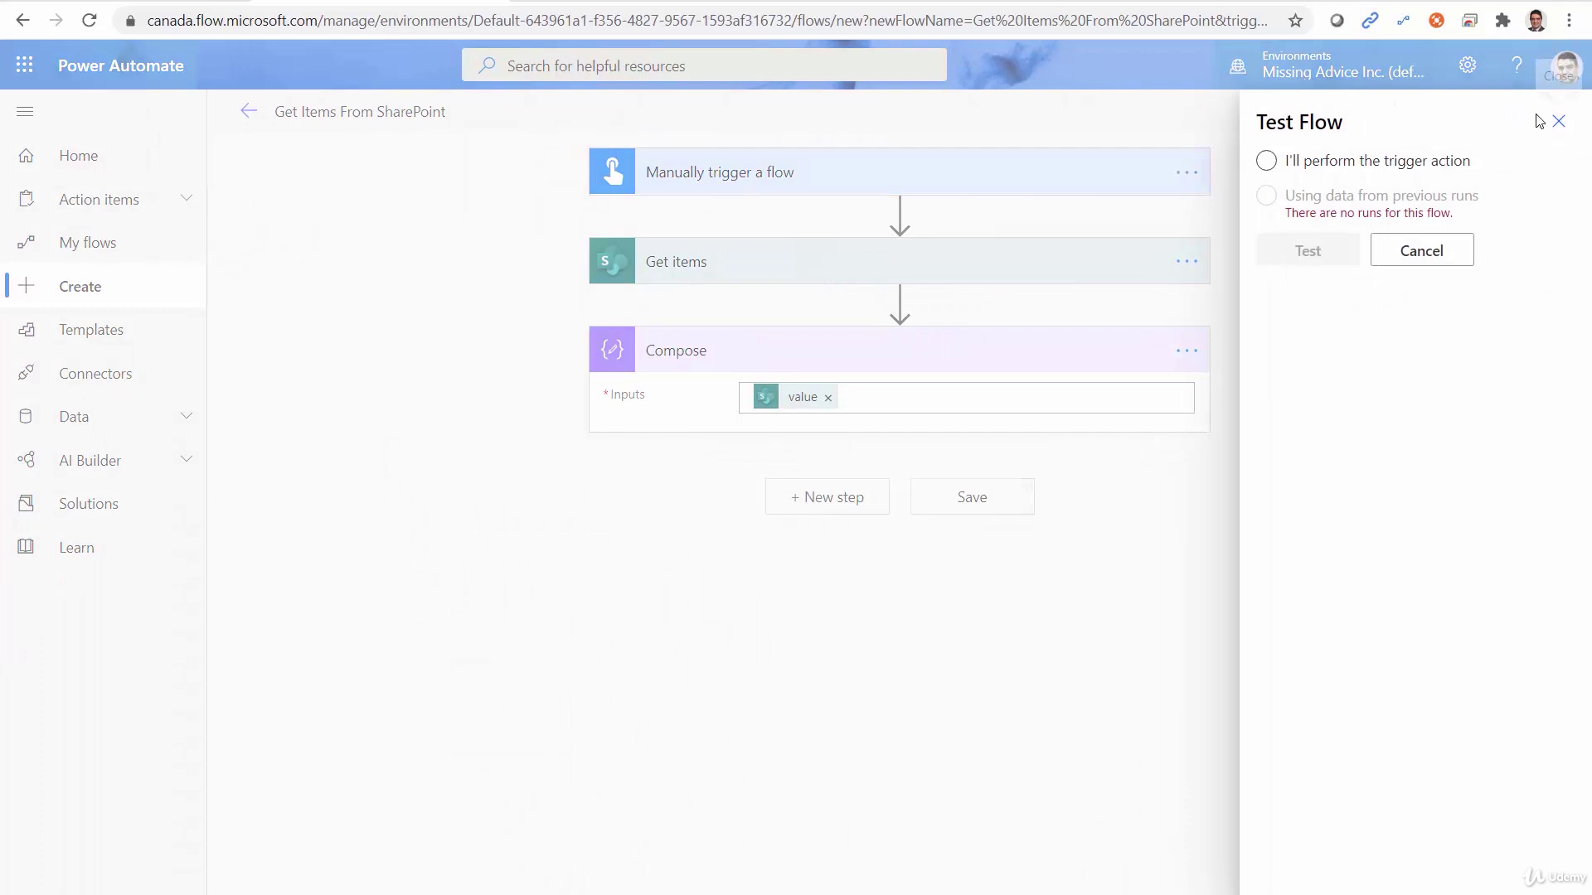
{"action": "left_click", "coordinate": [1287, 182]}
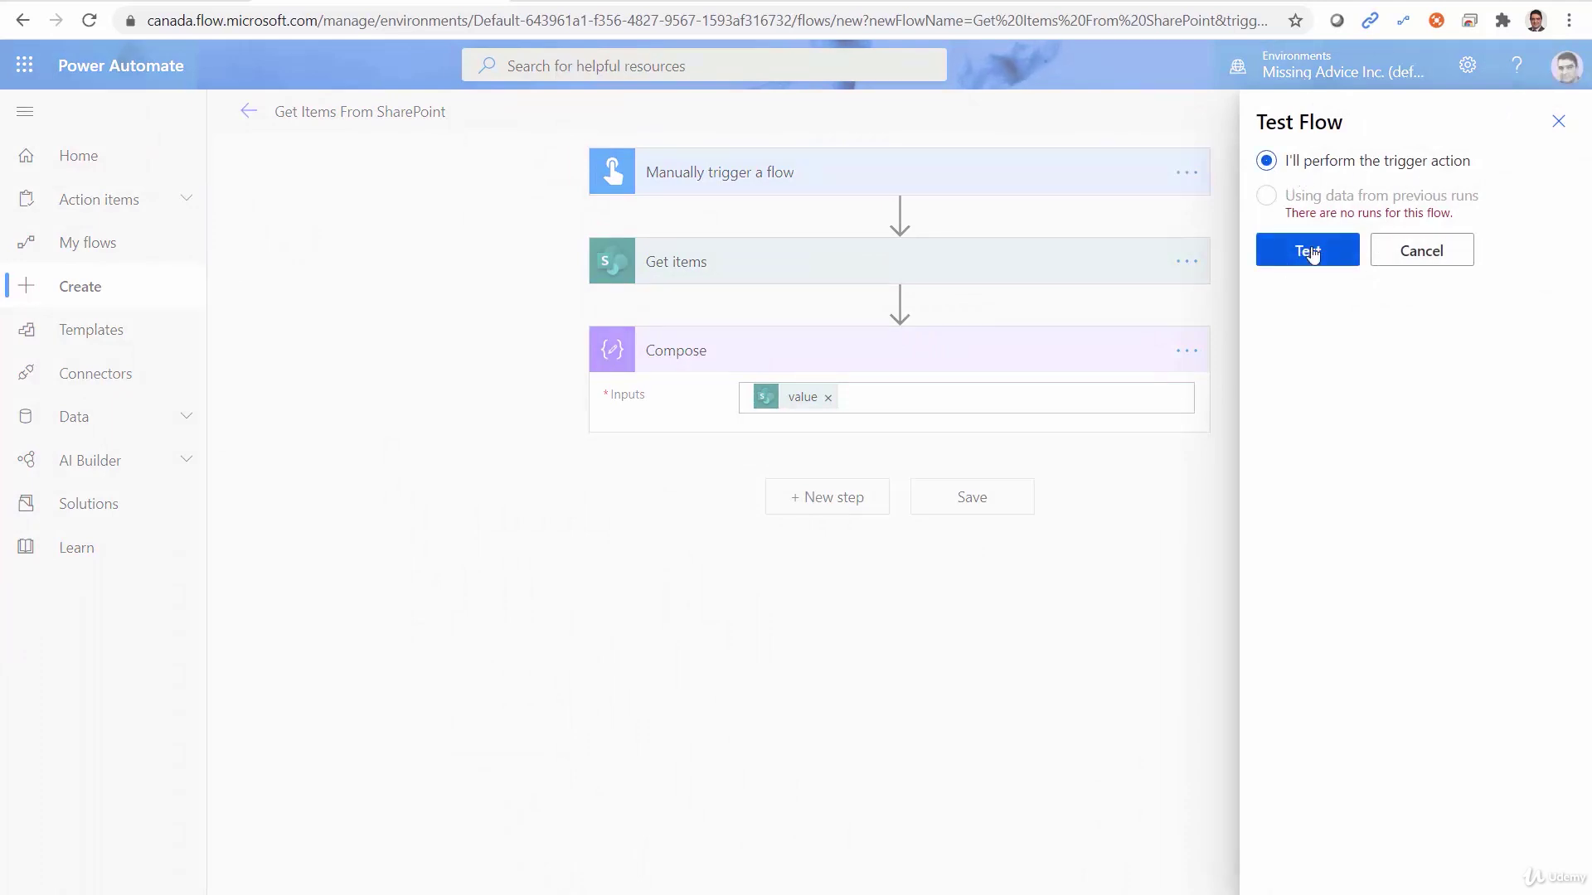
{"action": "left_click", "coordinate": [1308, 251]}
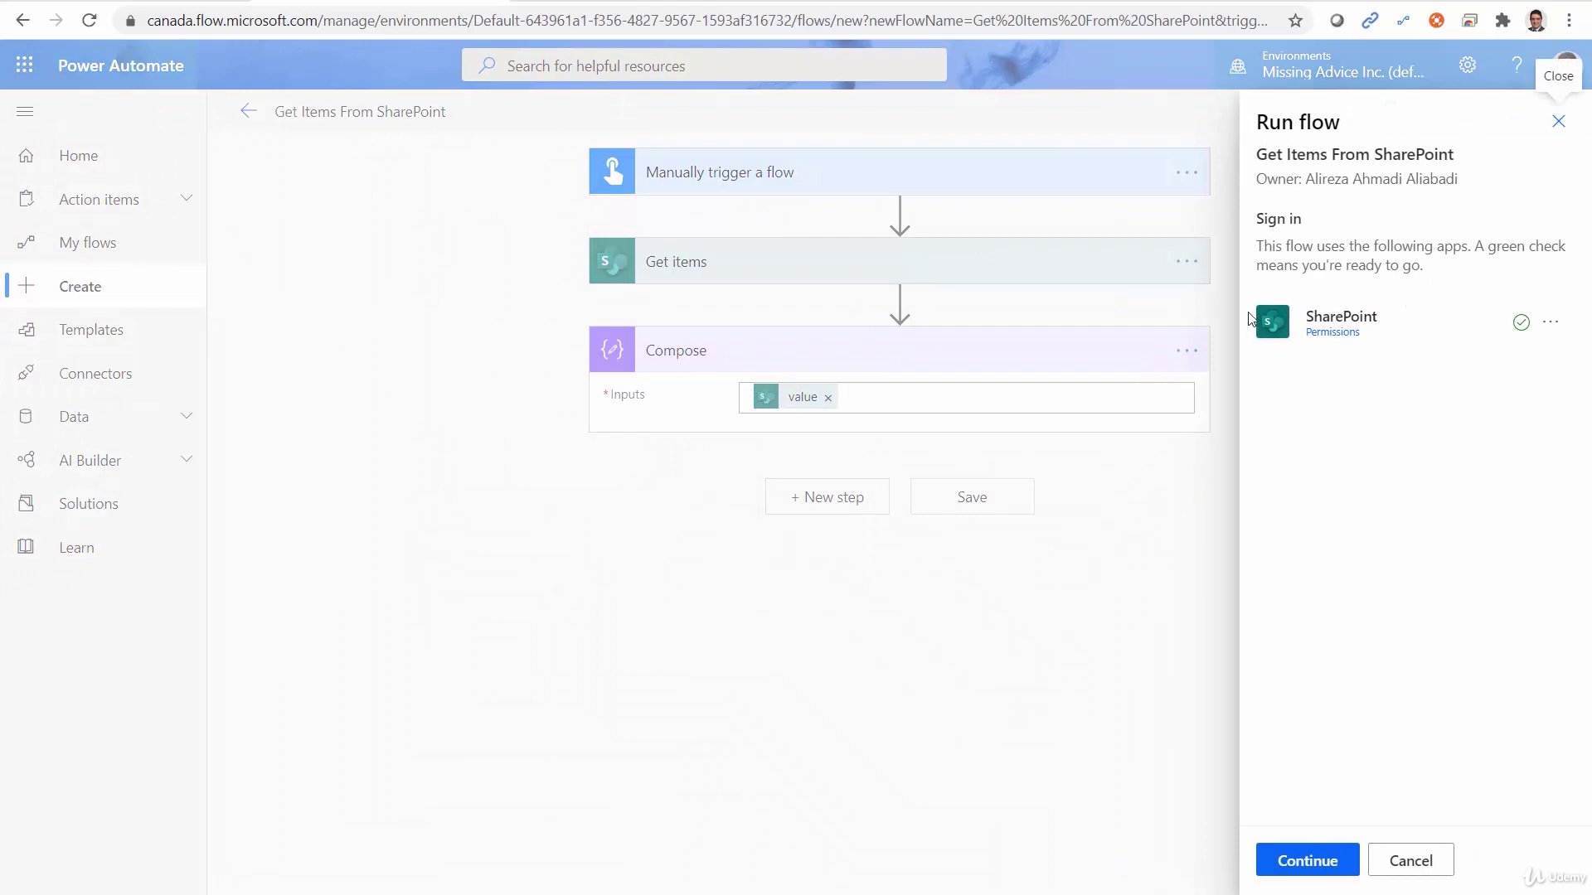
{"action": "left_click", "coordinate": [1288, 862]}
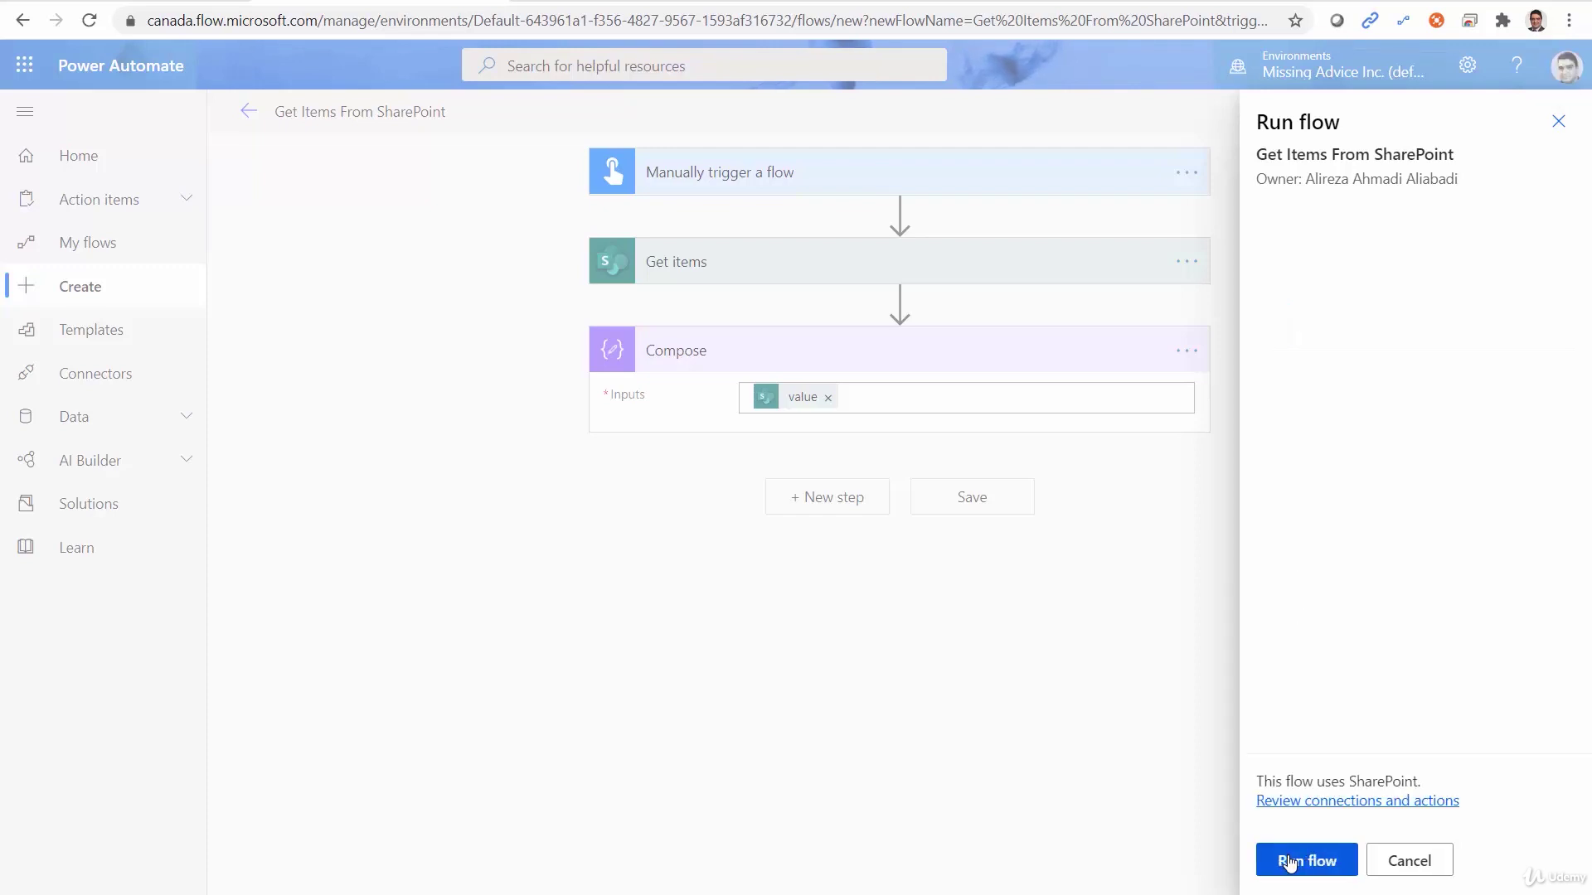
{"action": "left_click", "coordinate": [1288, 861]}
{"action": "left_click", "coordinate": [1289, 861]}
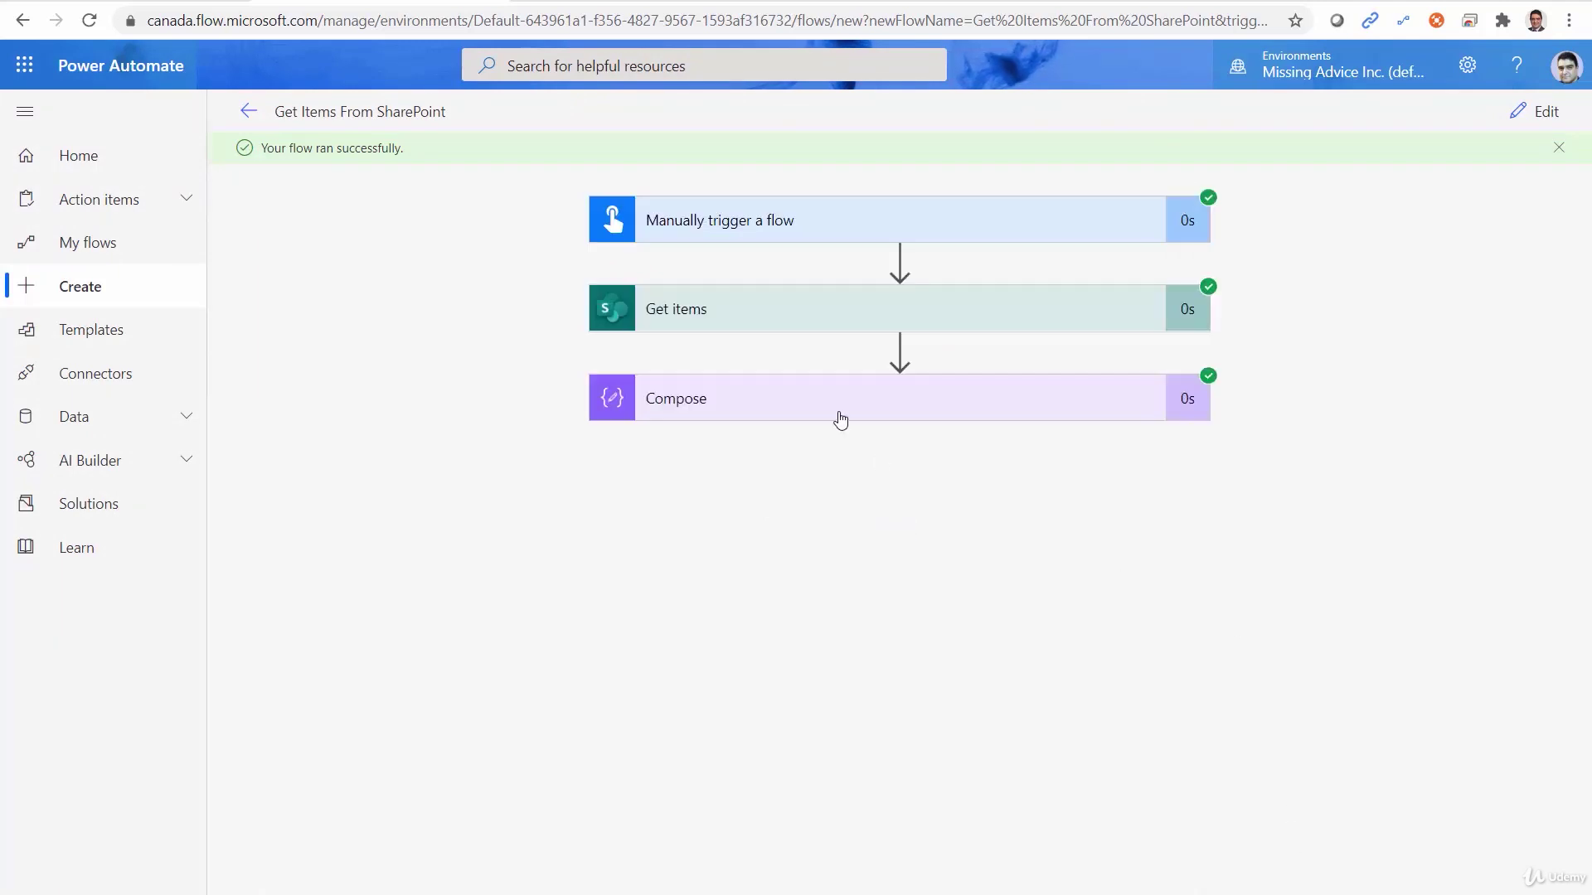
{"action": "left_click", "coordinate": [838, 410]}
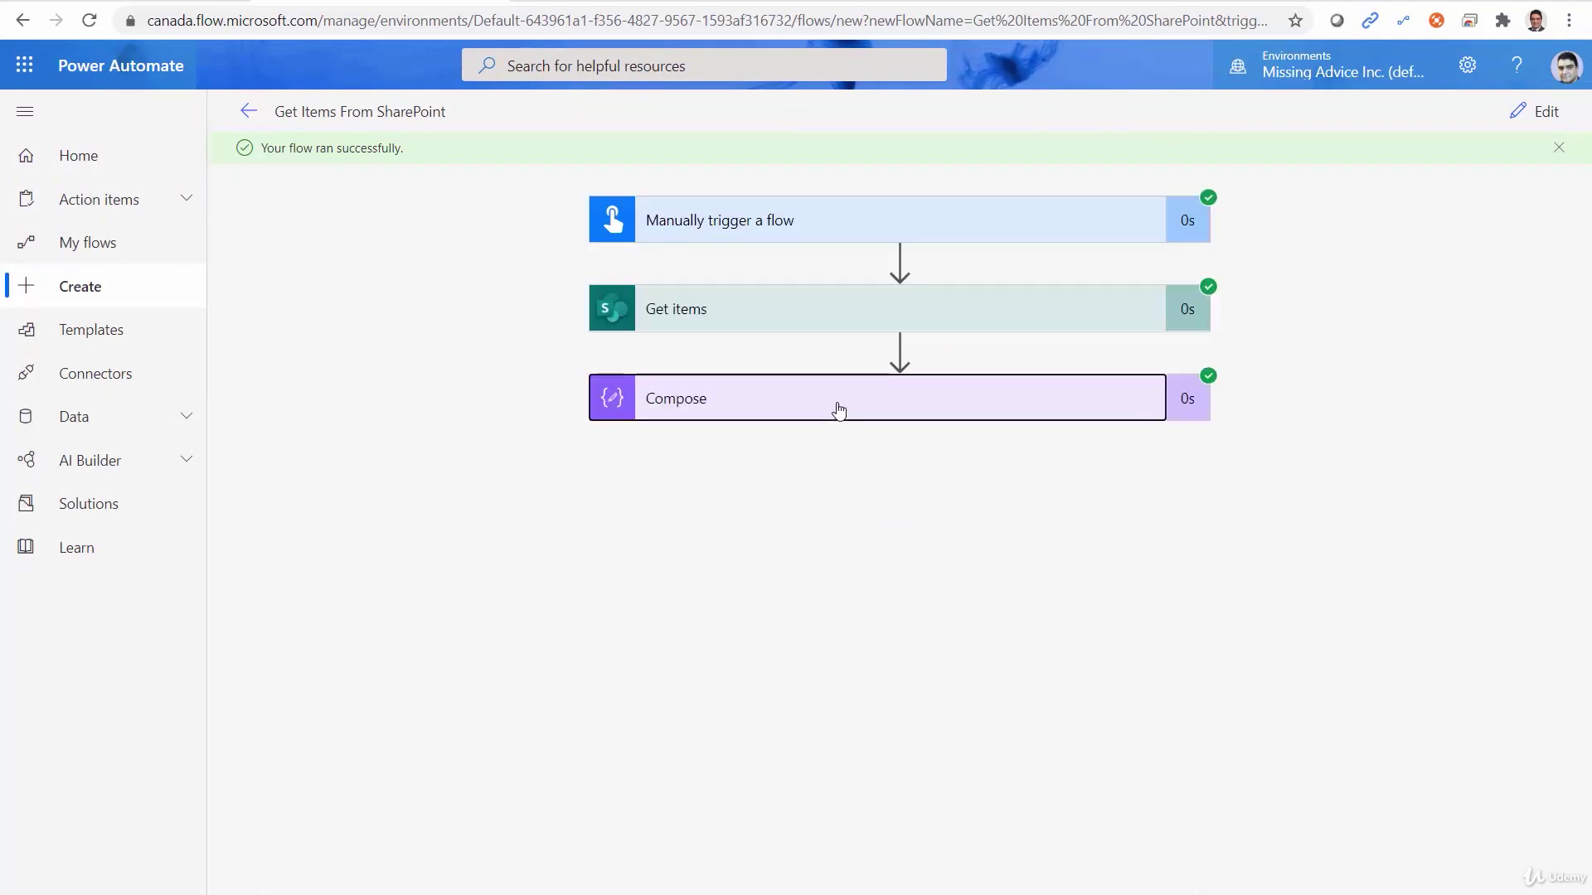
{"action": "scroll", "coordinate": [1348, 668], "scroll_direction": "down", "scroll_amount": 2}
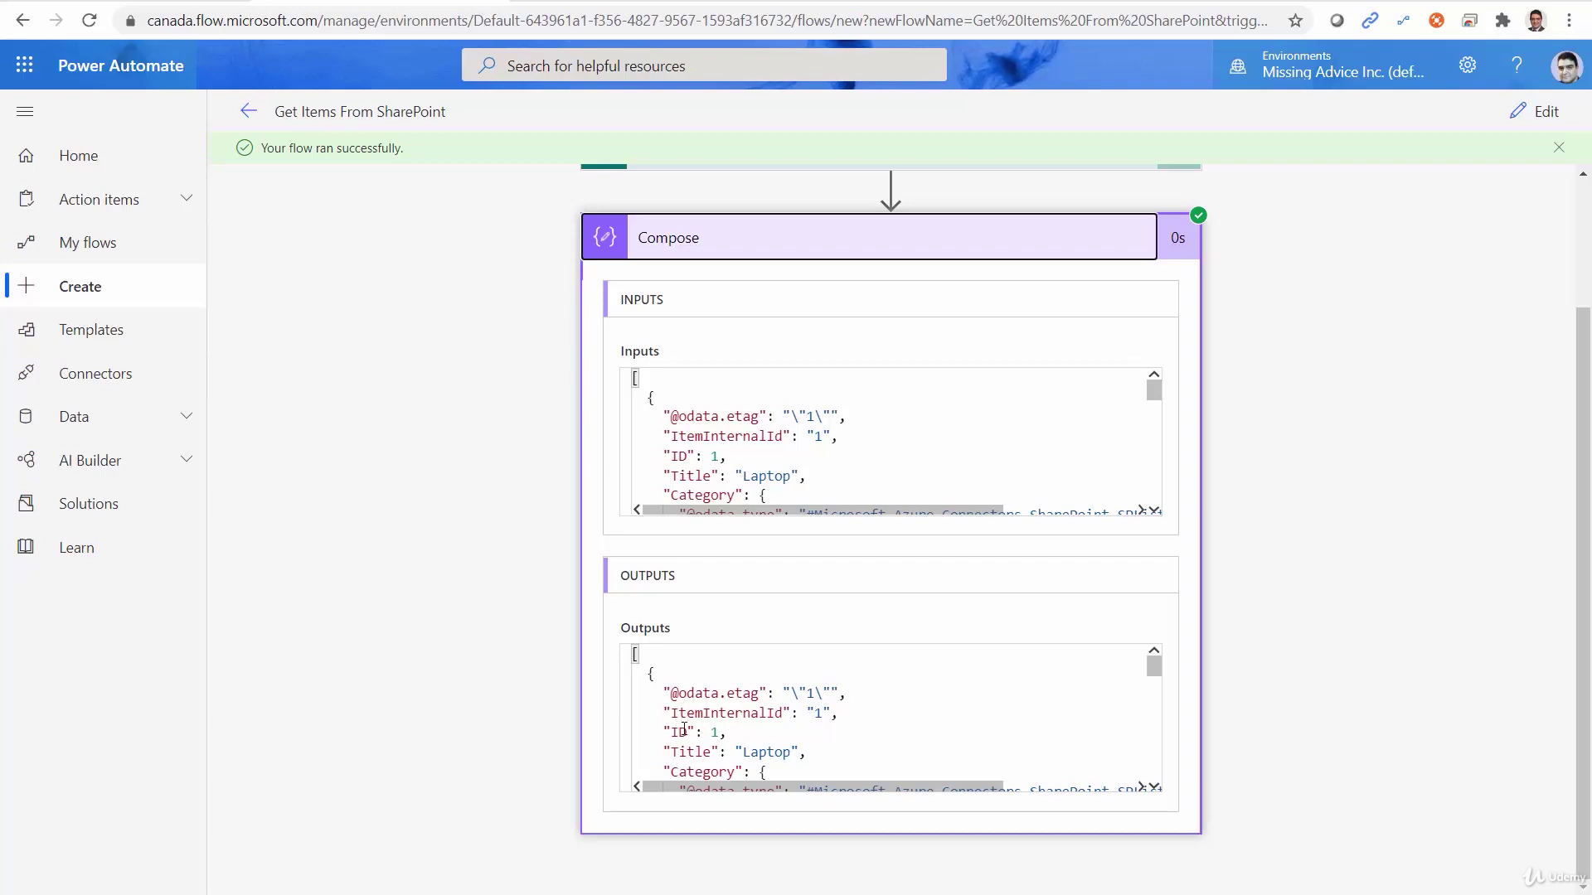
{"action": "scroll", "coordinate": [774, 759], "scroll_direction": "down", "scroll_amount": 3}
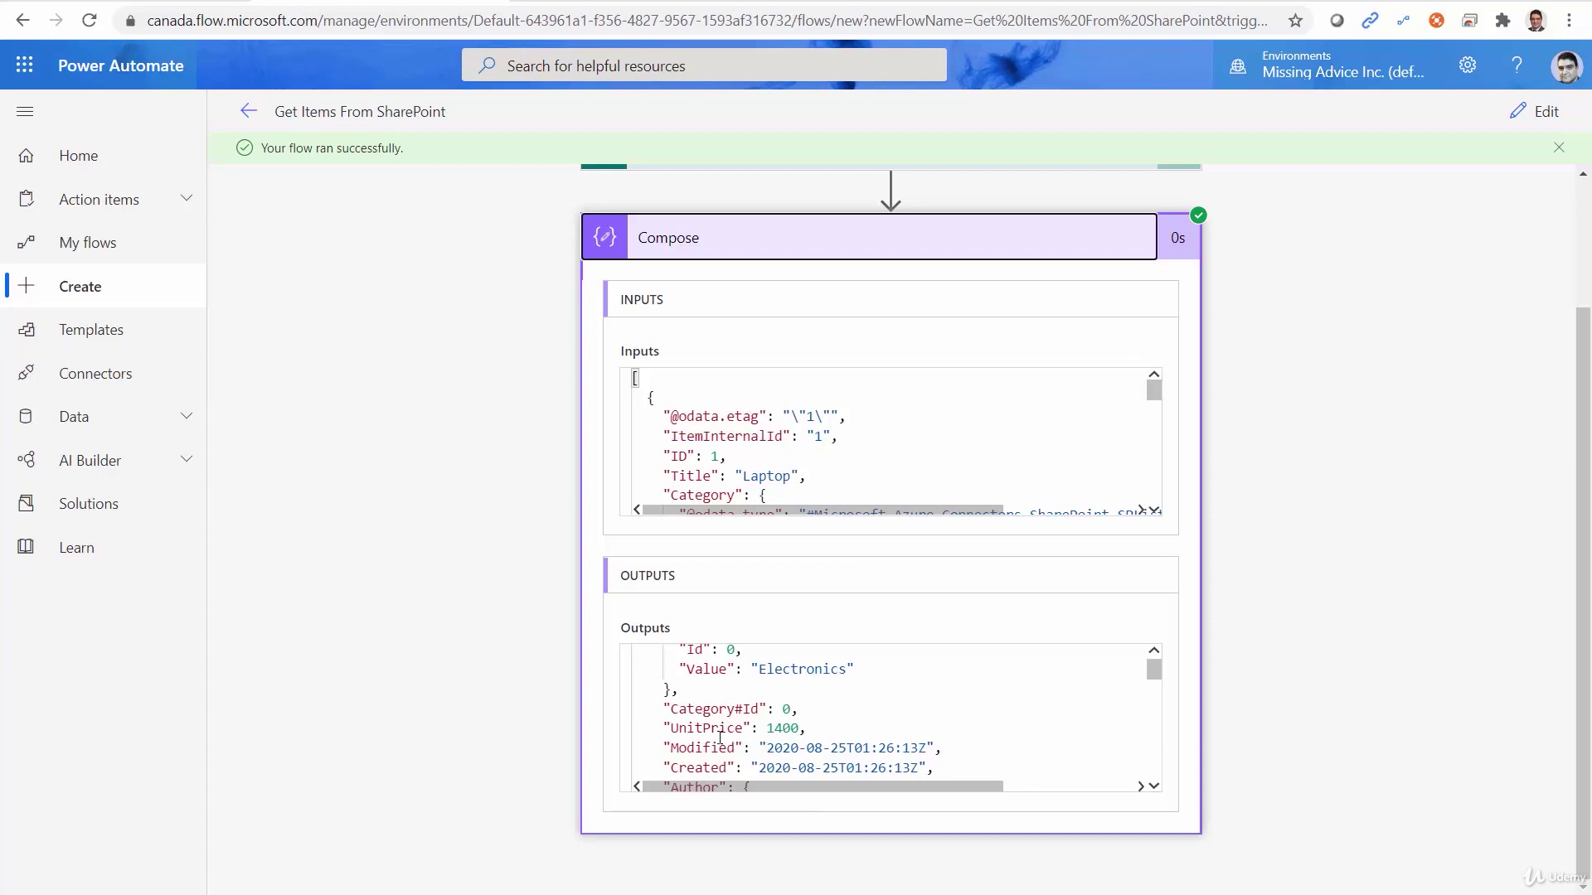
{"action": "scroll", "coordinate": [779, 729], "scroll_direction": "up", "scroll_amount": 5}
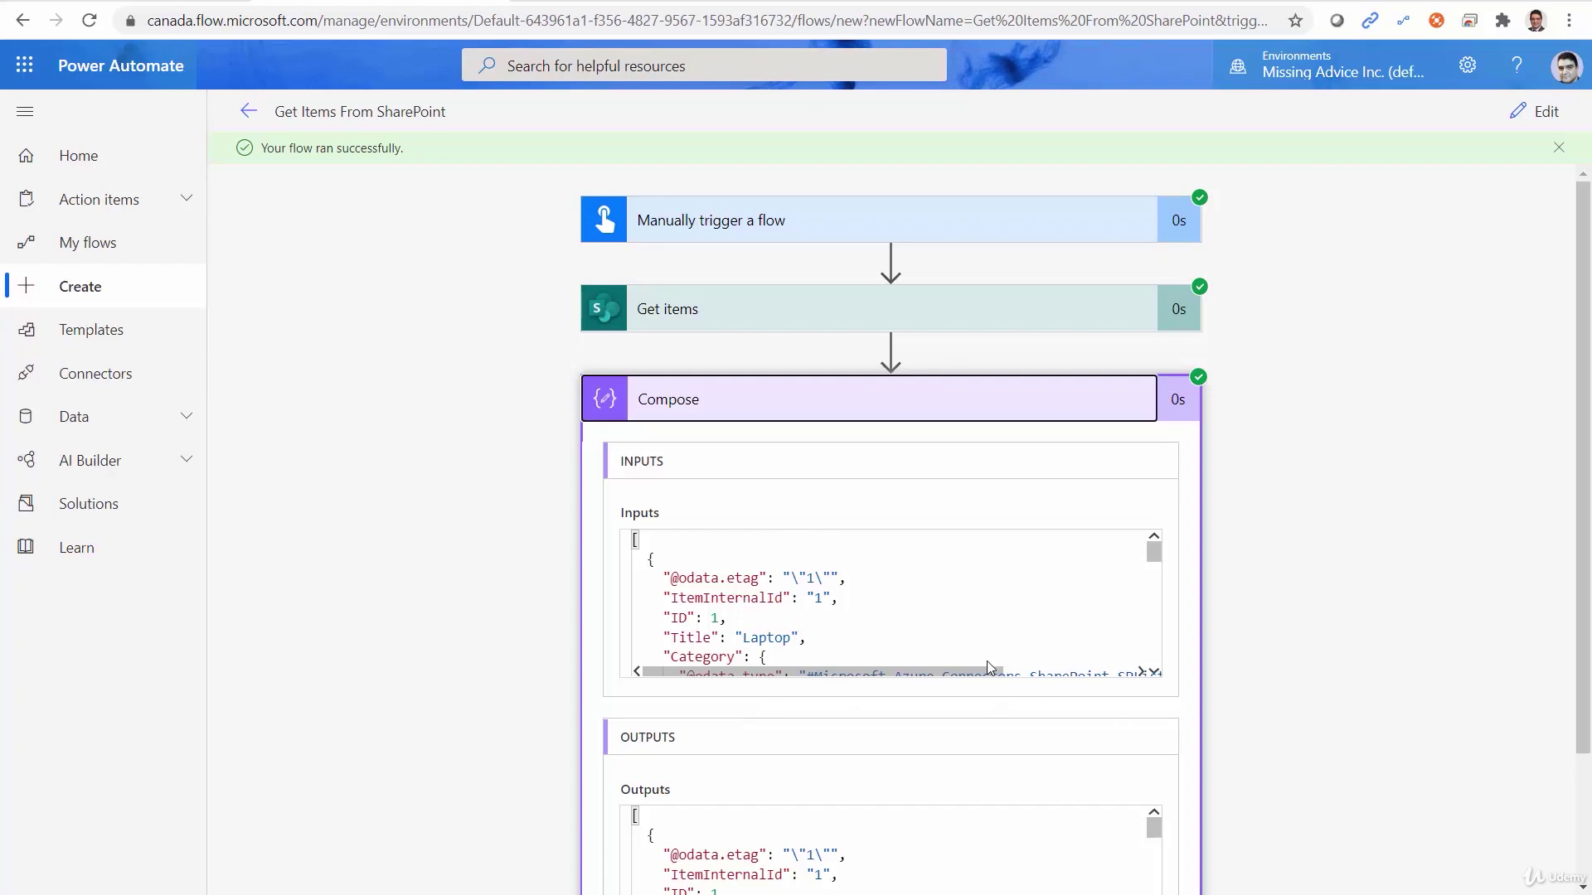
{"action": "left_click", "coordinate": [984, 401]}
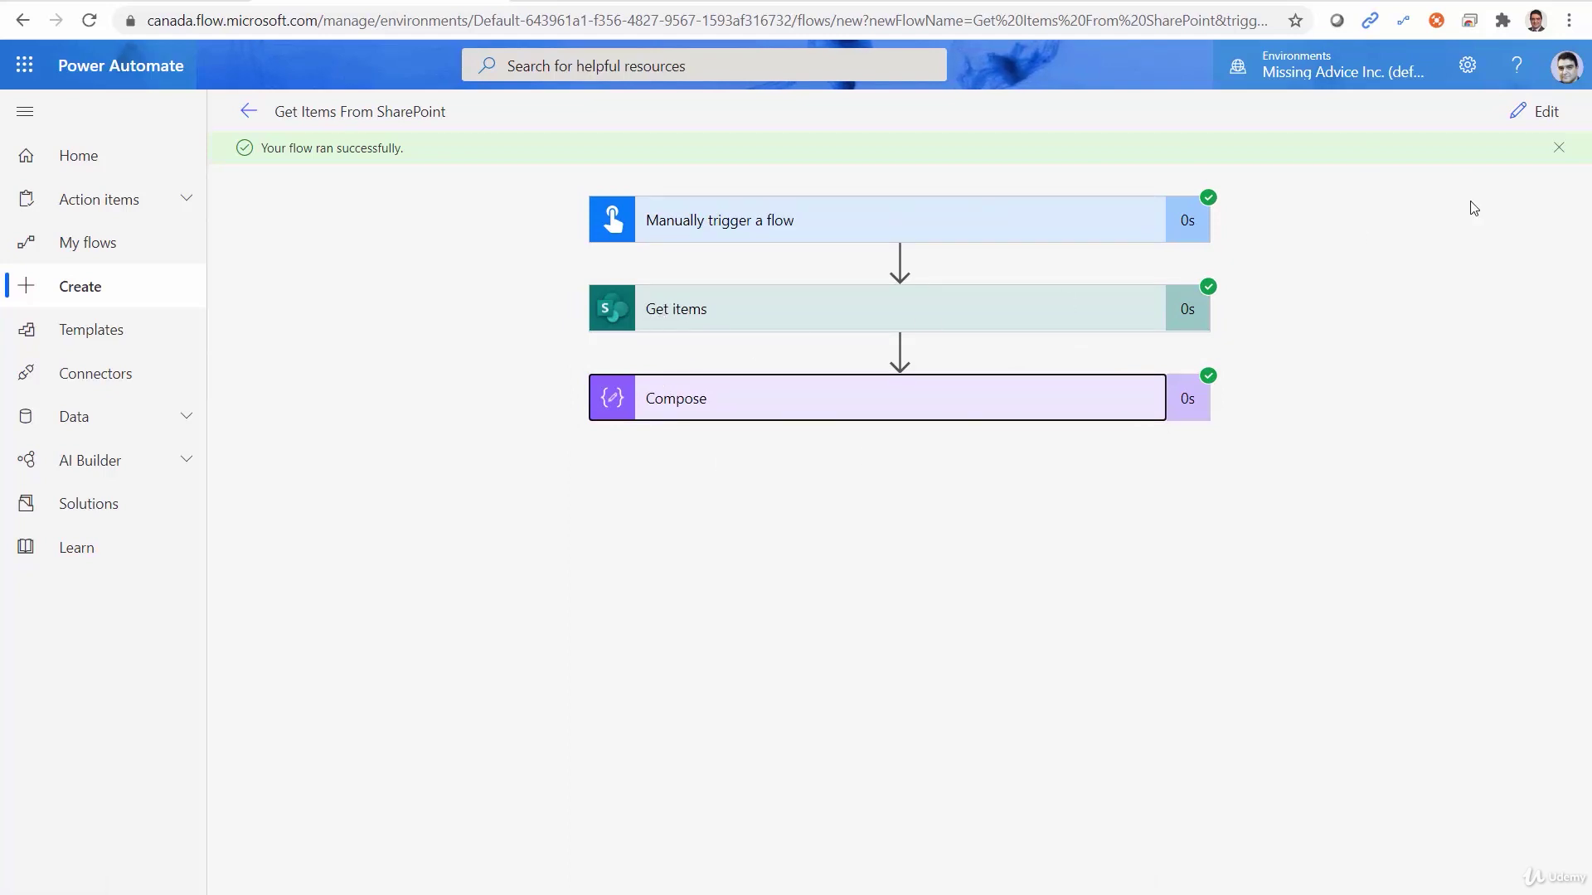
- Edit the flow and delete the Compose step, confirming the deletion
{"action": "left_click", "coordinate": [1543, 126]}
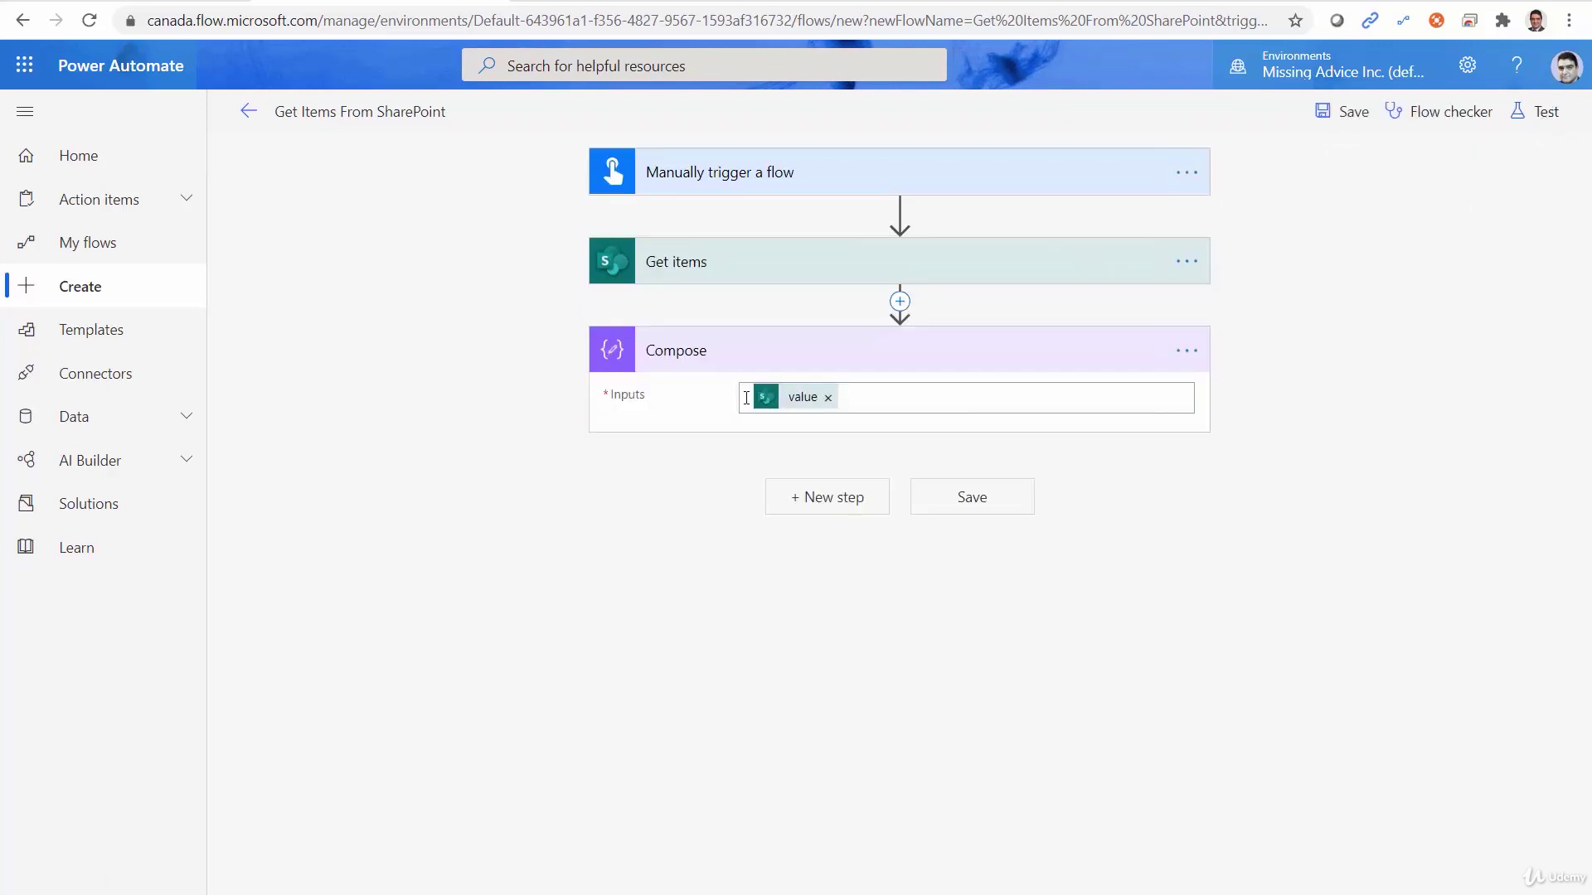
{"action": "left_click", "coordinate": [1188, 351]}
{"action": "left_click", "coordinate": [1259, 612]}
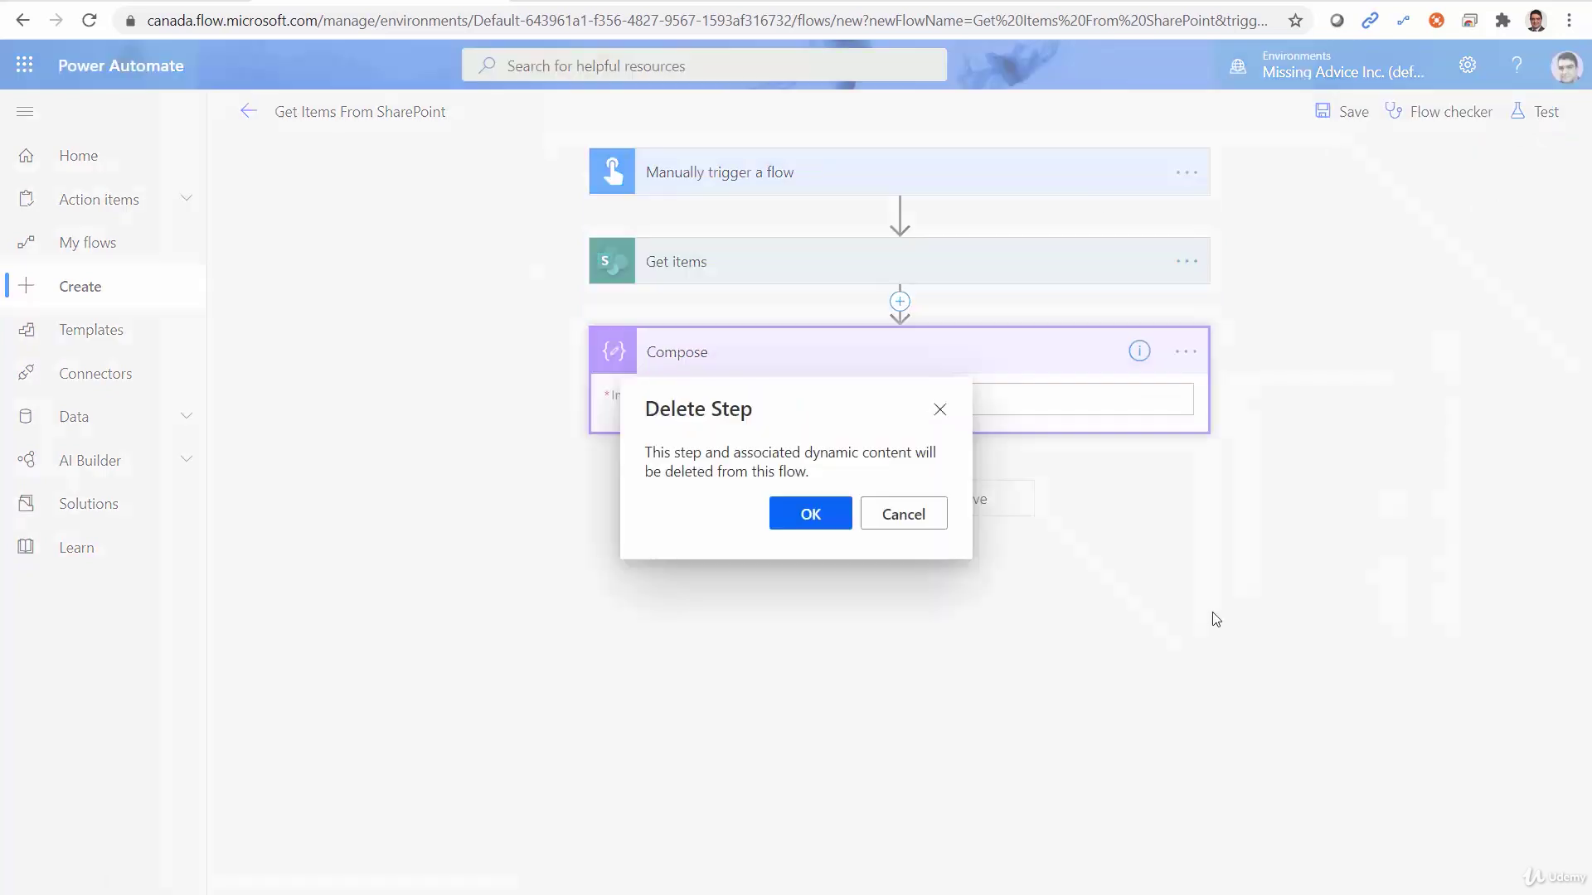
{"action": "left_click", "coordinate": [817, 521]}
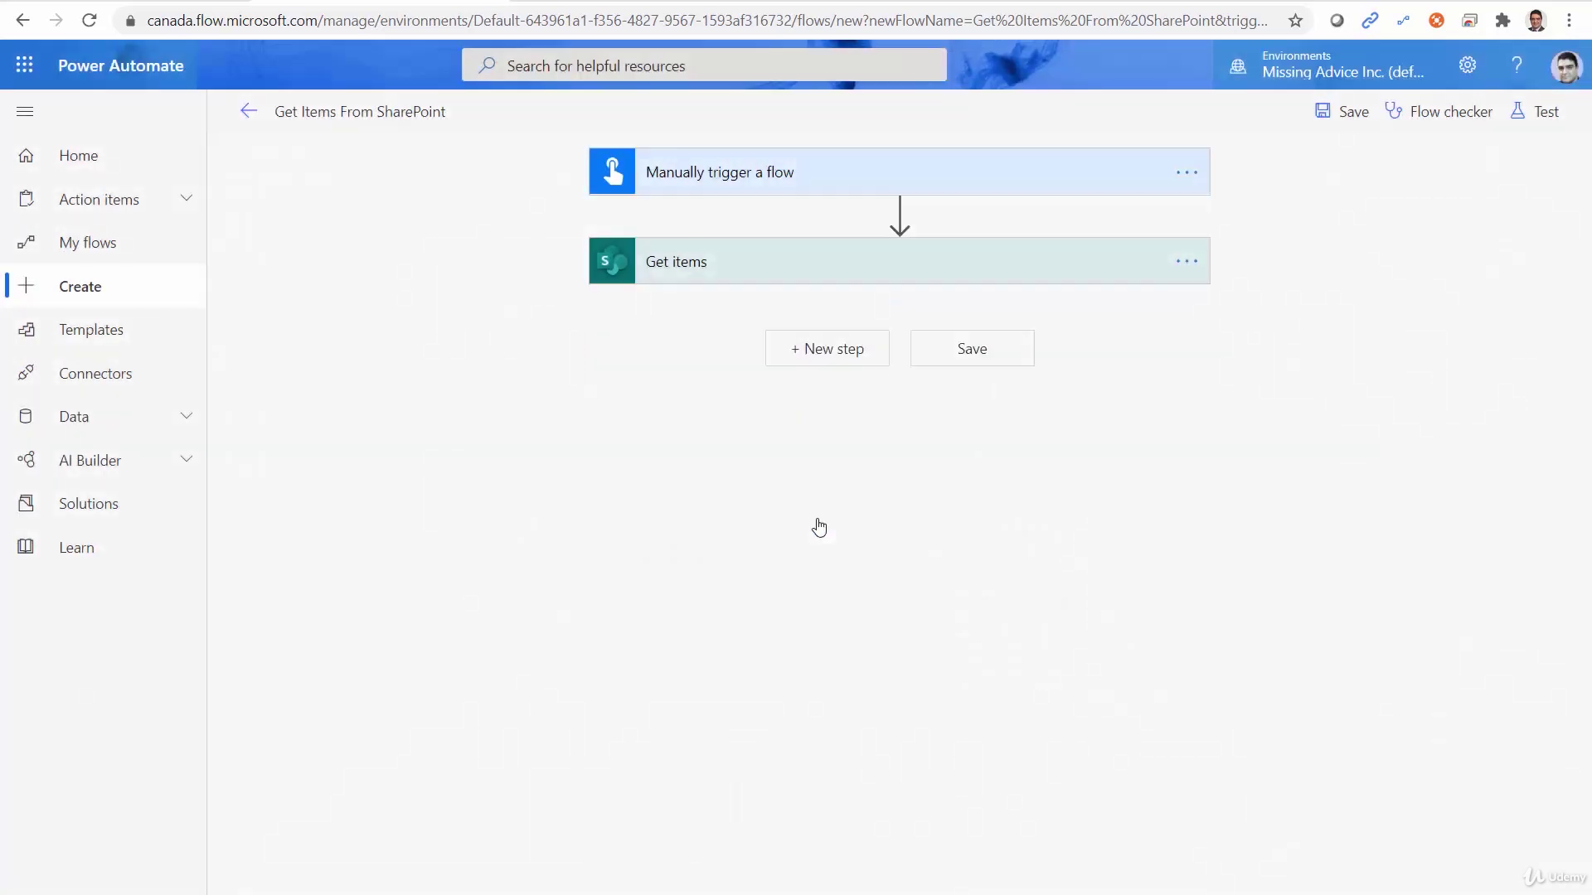
- Add a Send an email (V2) action as a new step after Get items
{"action": "left_click", "coordinate": [841, 349]}
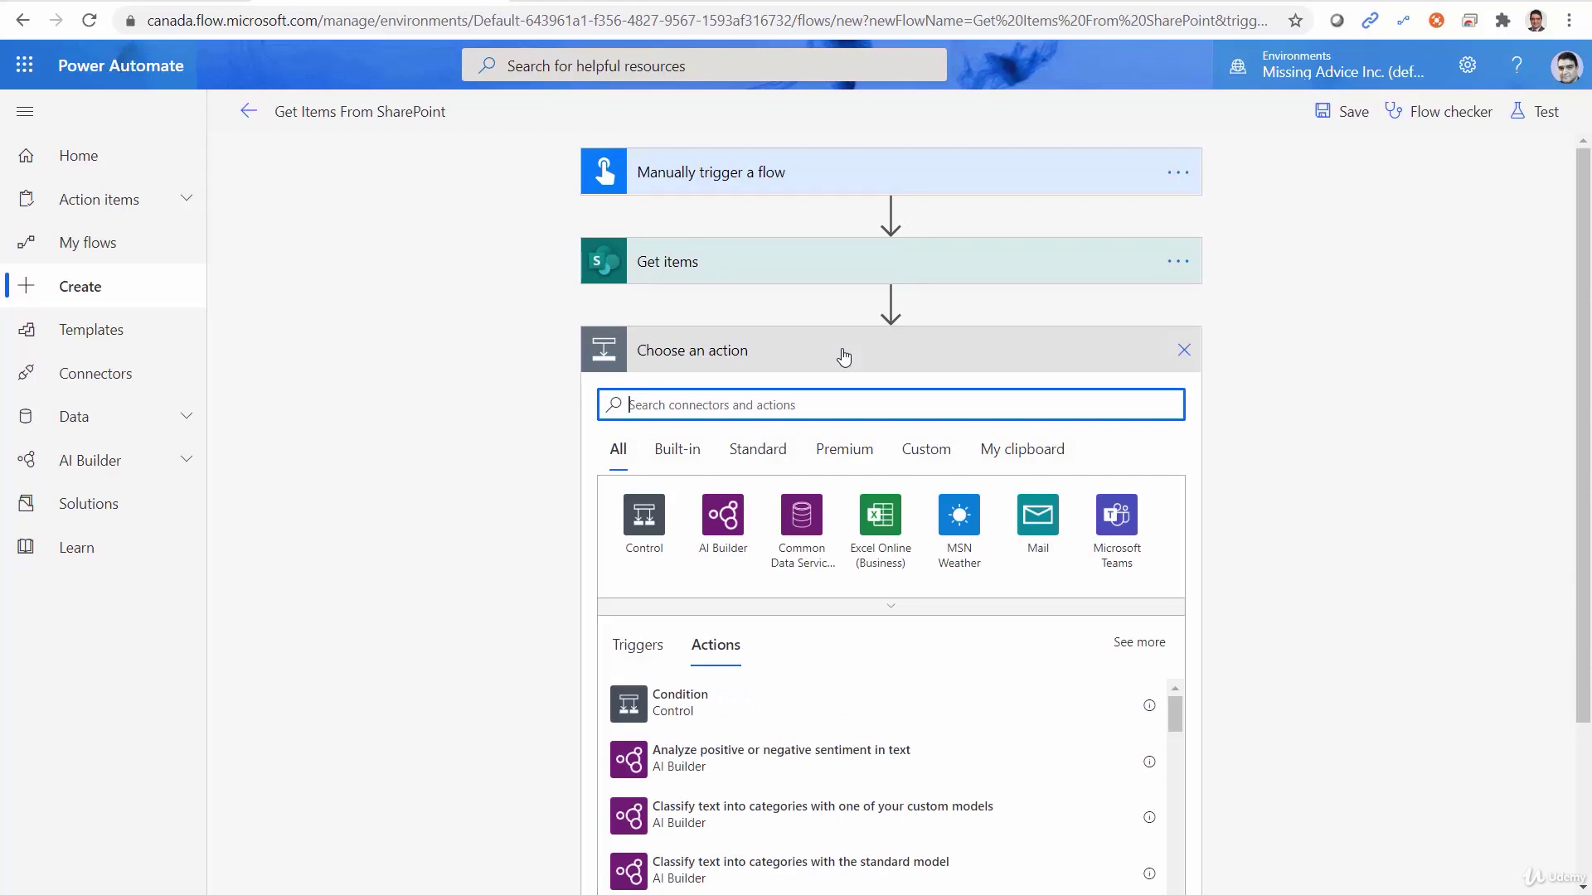
{"action": "type", "text": "Send em"}
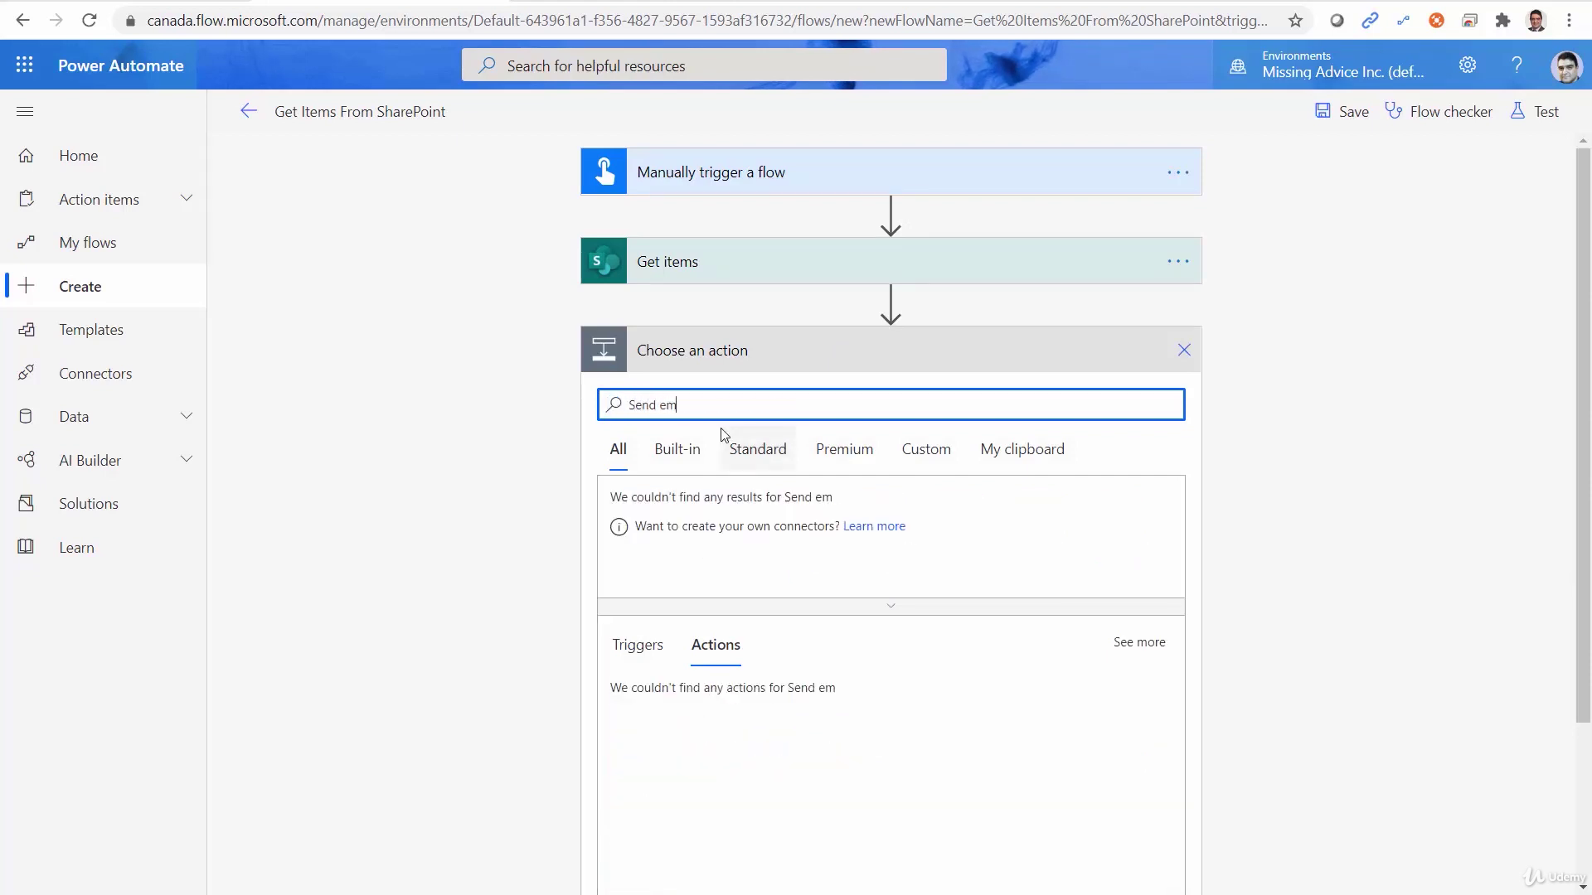
{"action": "type", "text": "ail"}
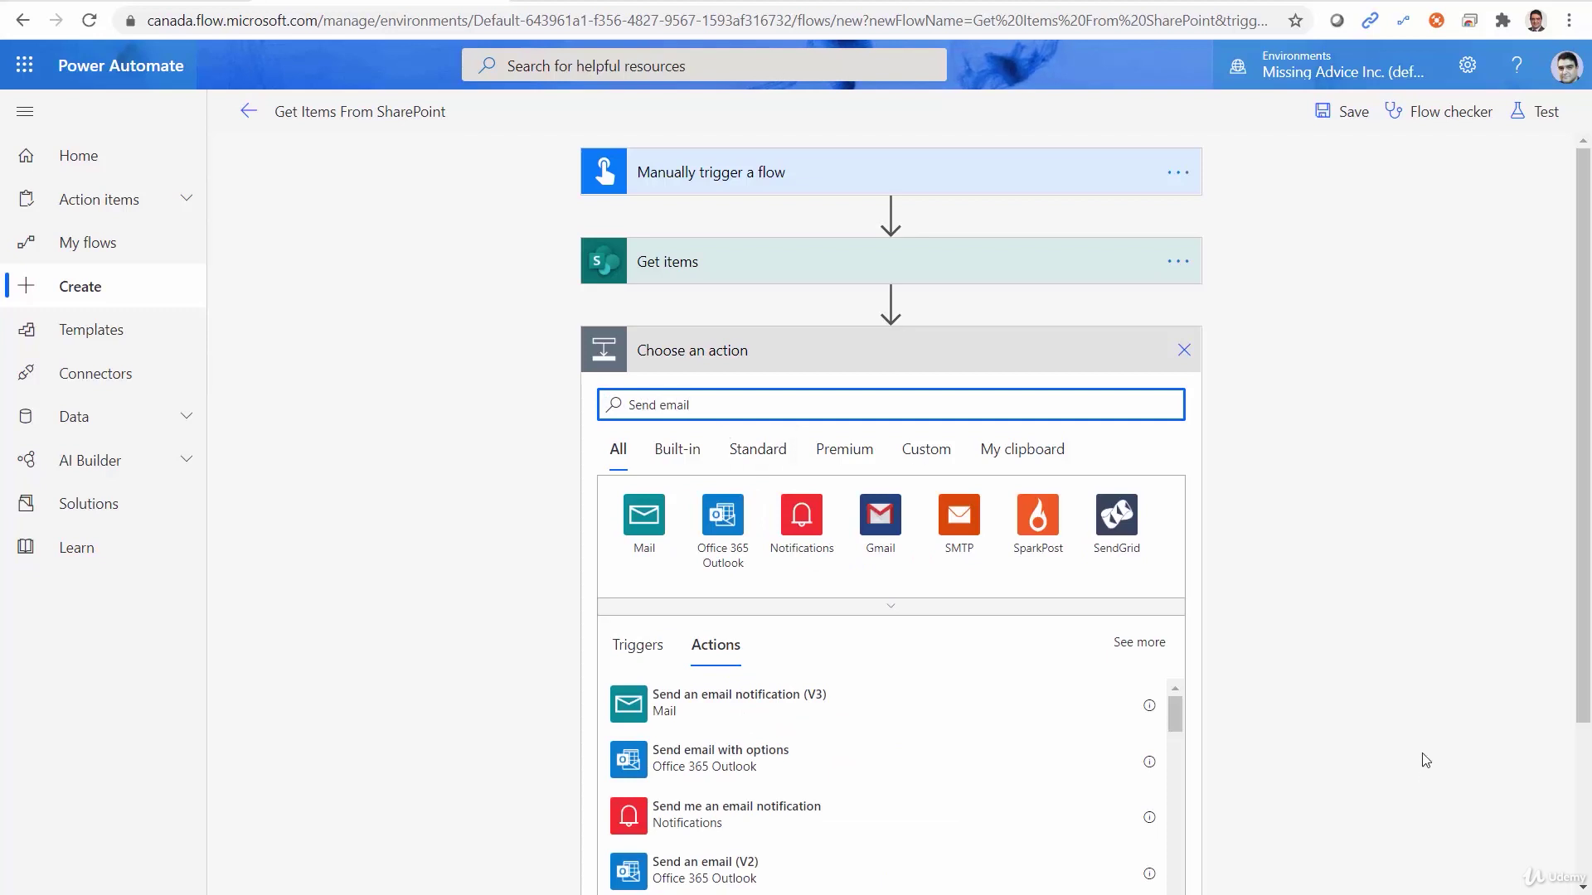
{"action": "scroll", "coordinate": [1424, 756], "scroll_direction": "down", "scroll_amount": 1}
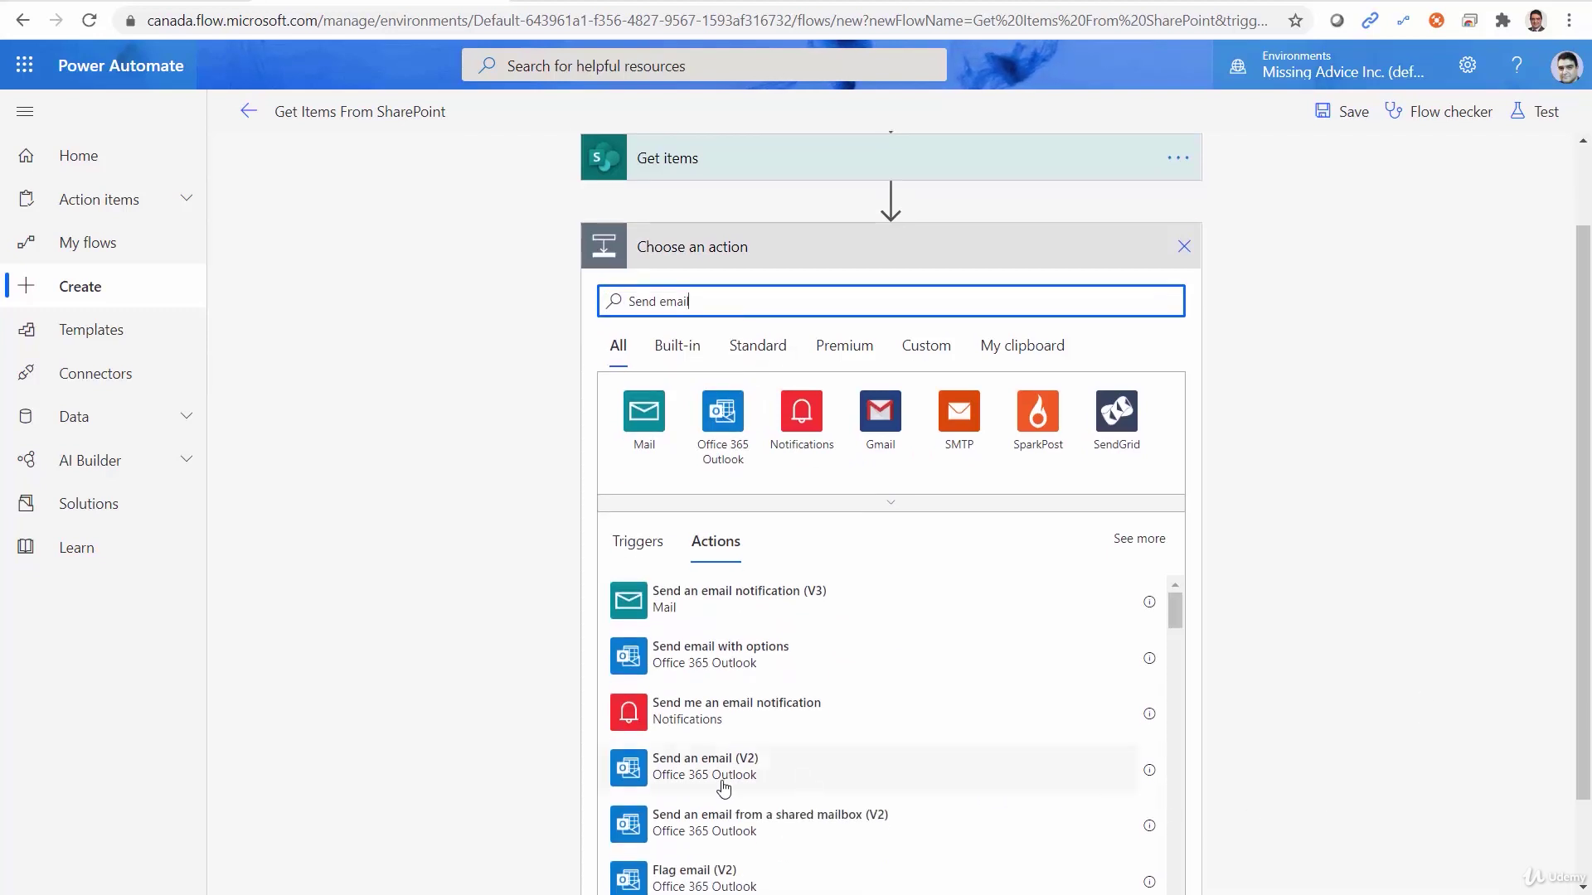
{"action": "left_click", "coordinate": [681, 775]}
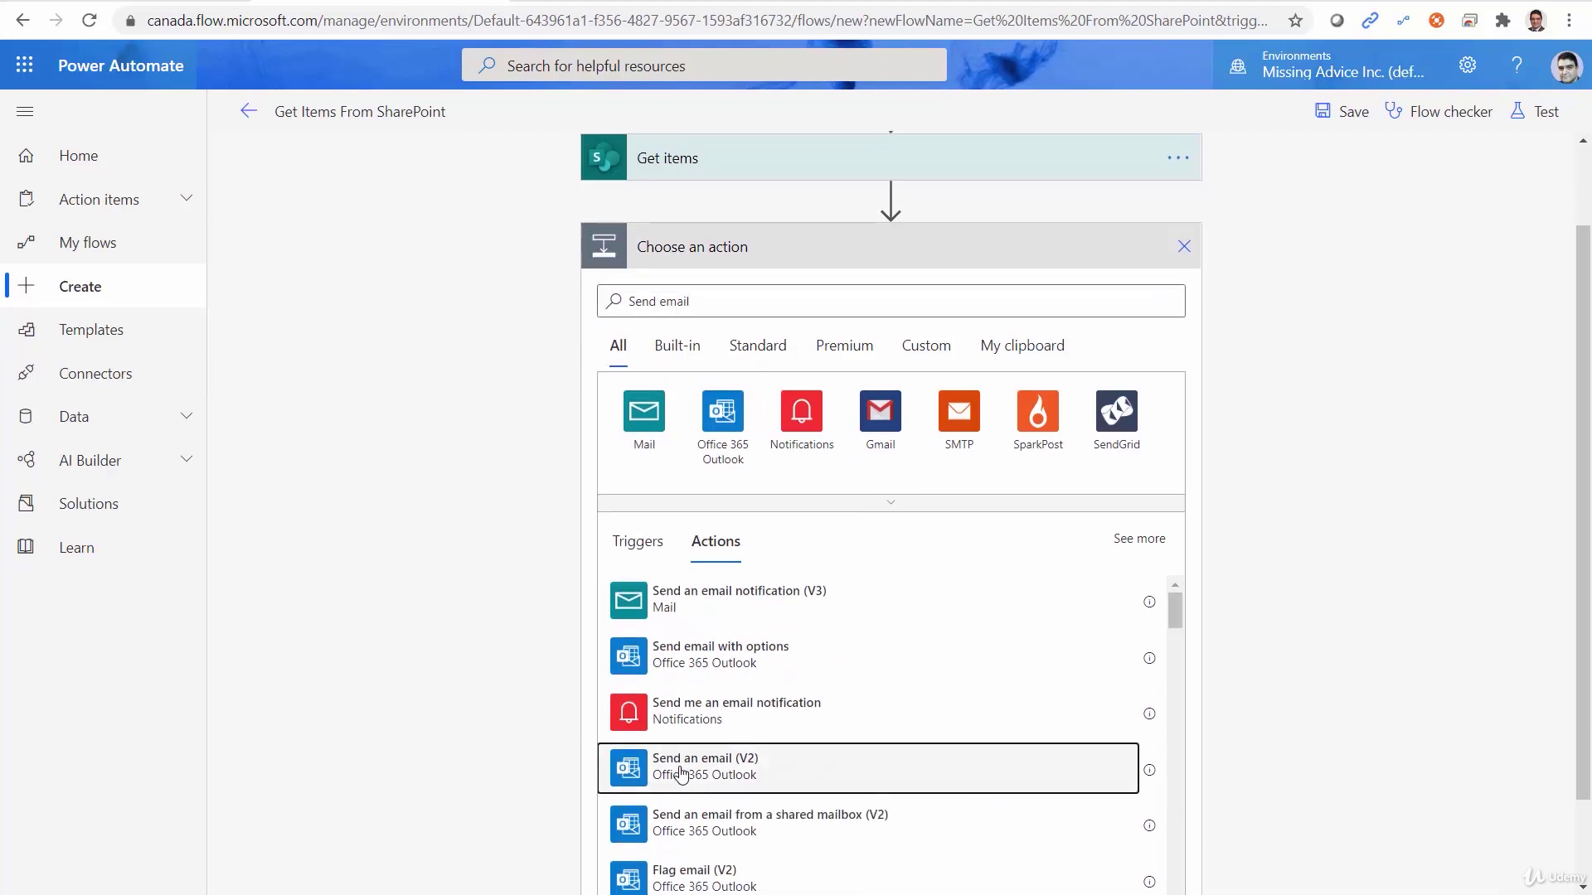
- Set the suggested recipient and the subject 'Products List' on the email
{"action": "left_click", "coordinate": [784, 389]}
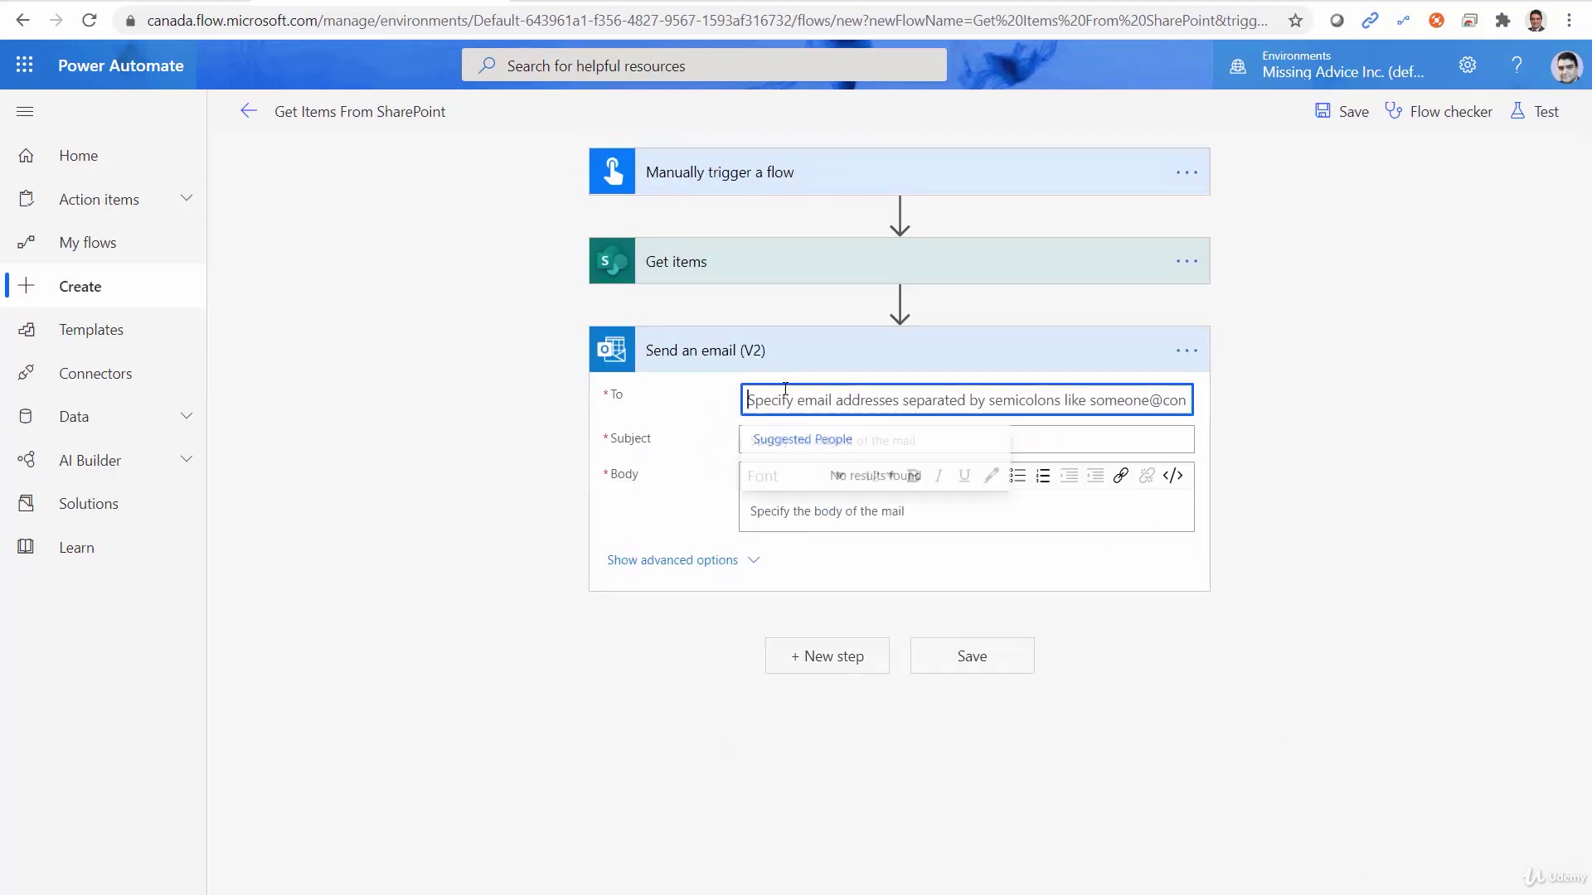
{"action": "type", "text": "Alireza Ahmadi Aliabadi"}
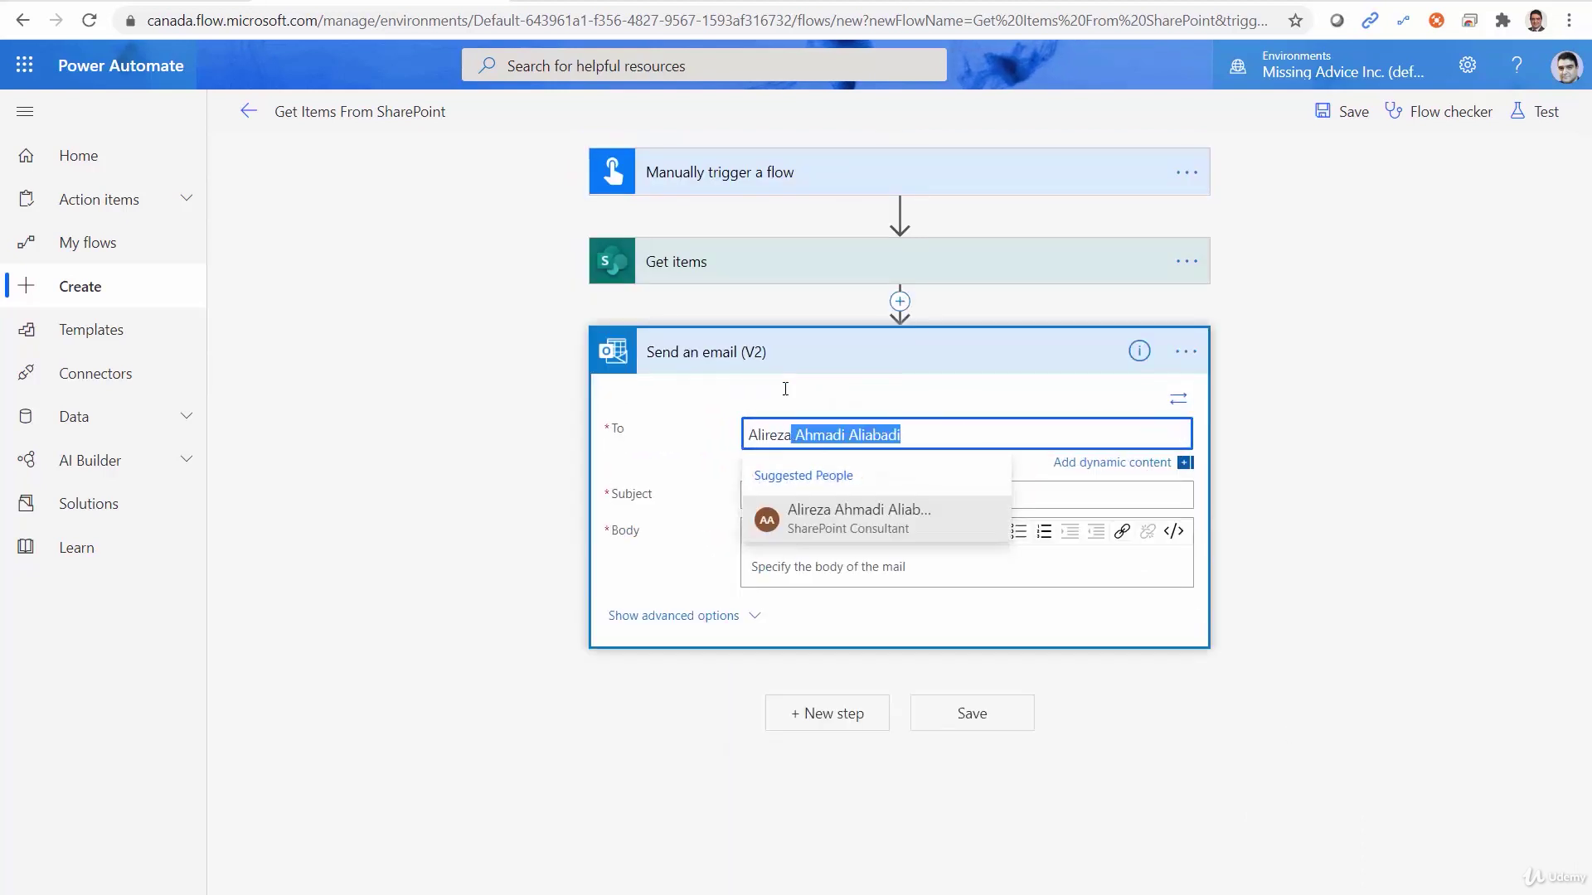
{"action": "left_click", "coordinate": [830, 543]}
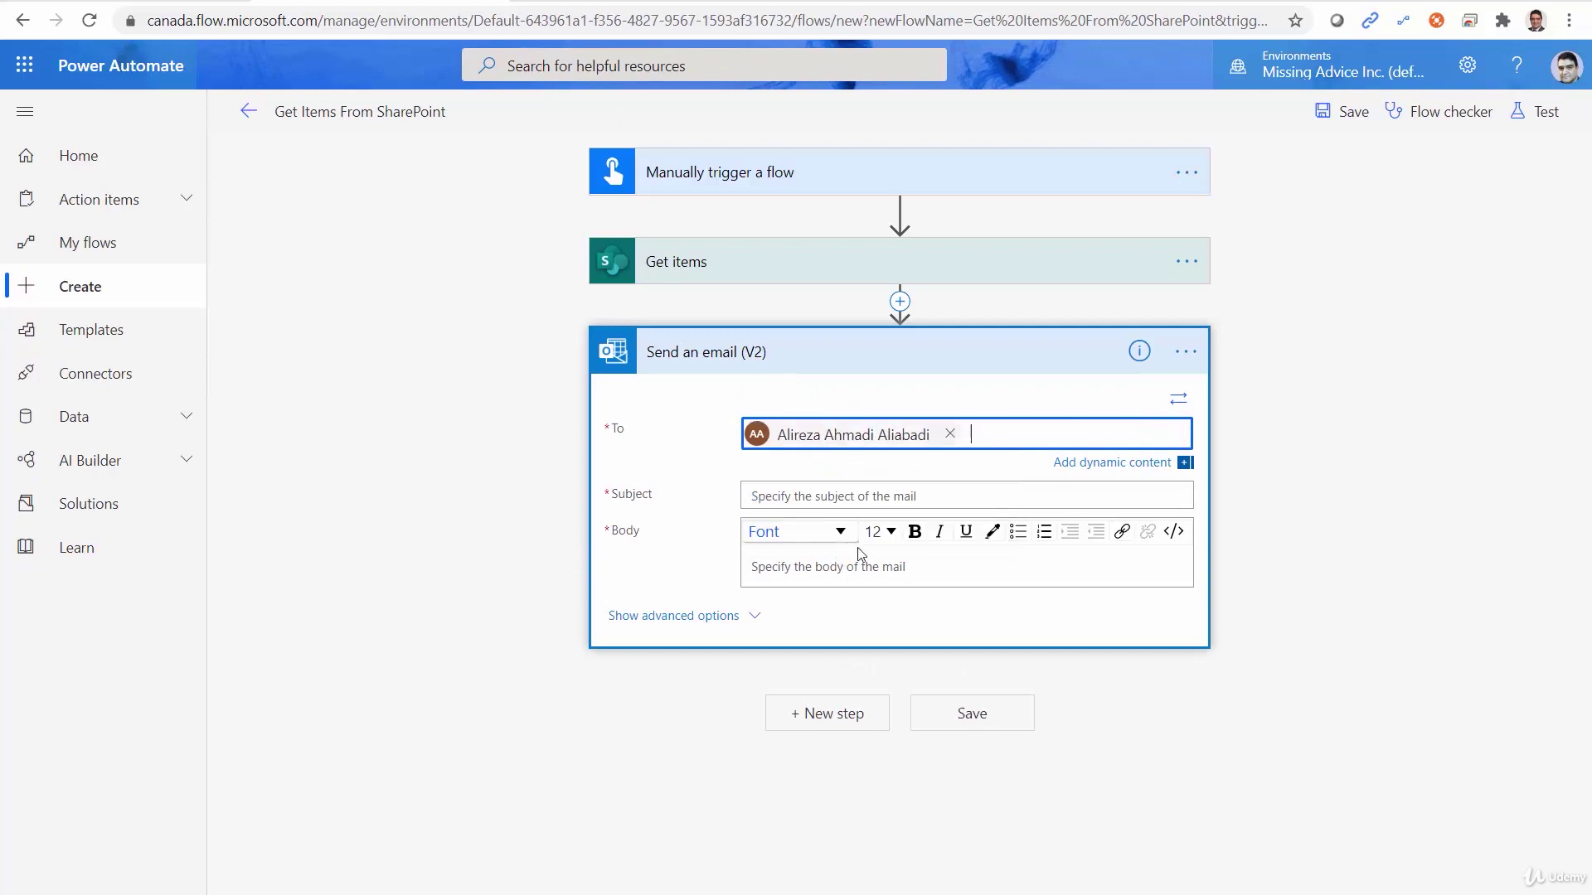
{"action": "left_click", "coordinate": [799, 495]}
{"action": "type", "text": "P"}
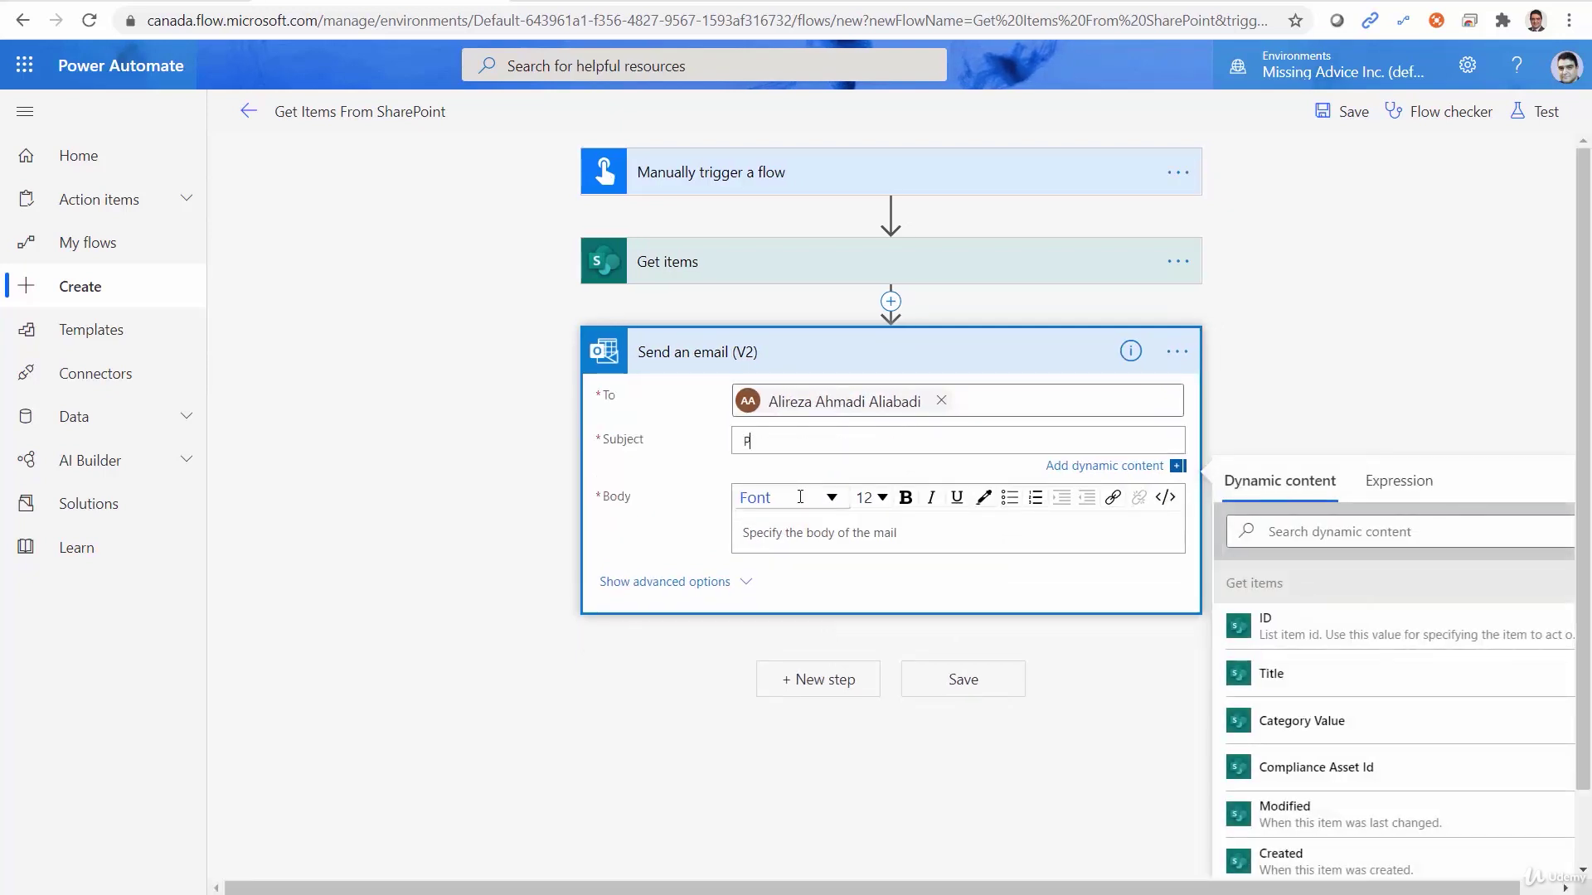
{"action": "type", "text": "roducts"}
{"action": "type", "text": " List"}
{"action": "left_click", "coordinate": [776, 533]}
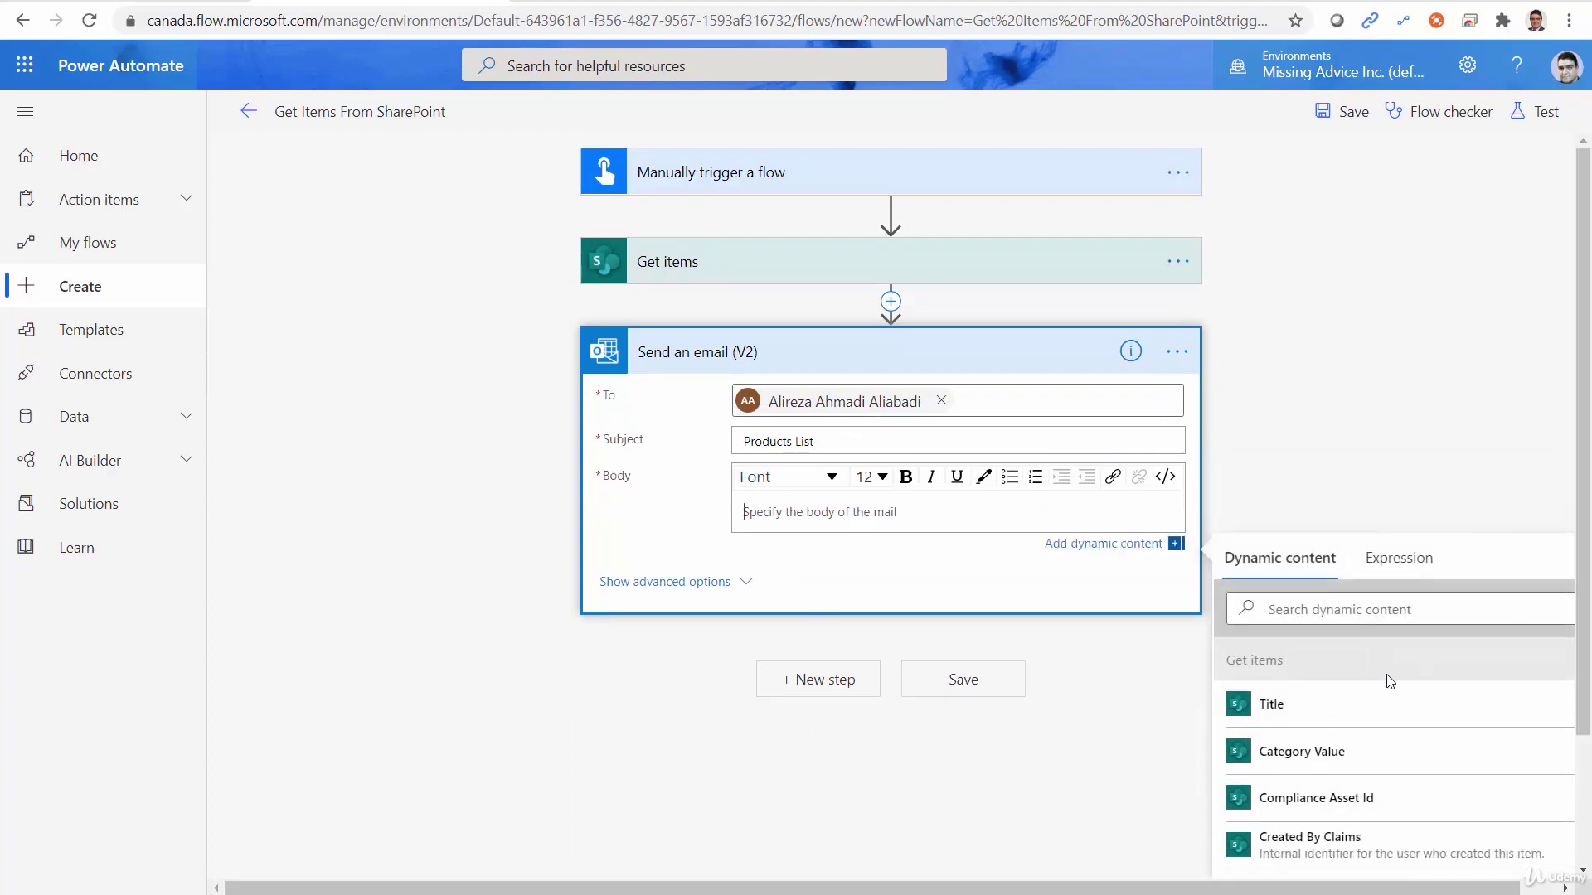
- Insert the item Title into the email body, wrapping the email in an Apply to each loop
{"action": "left_click", "coordinate": [1271, 704]}
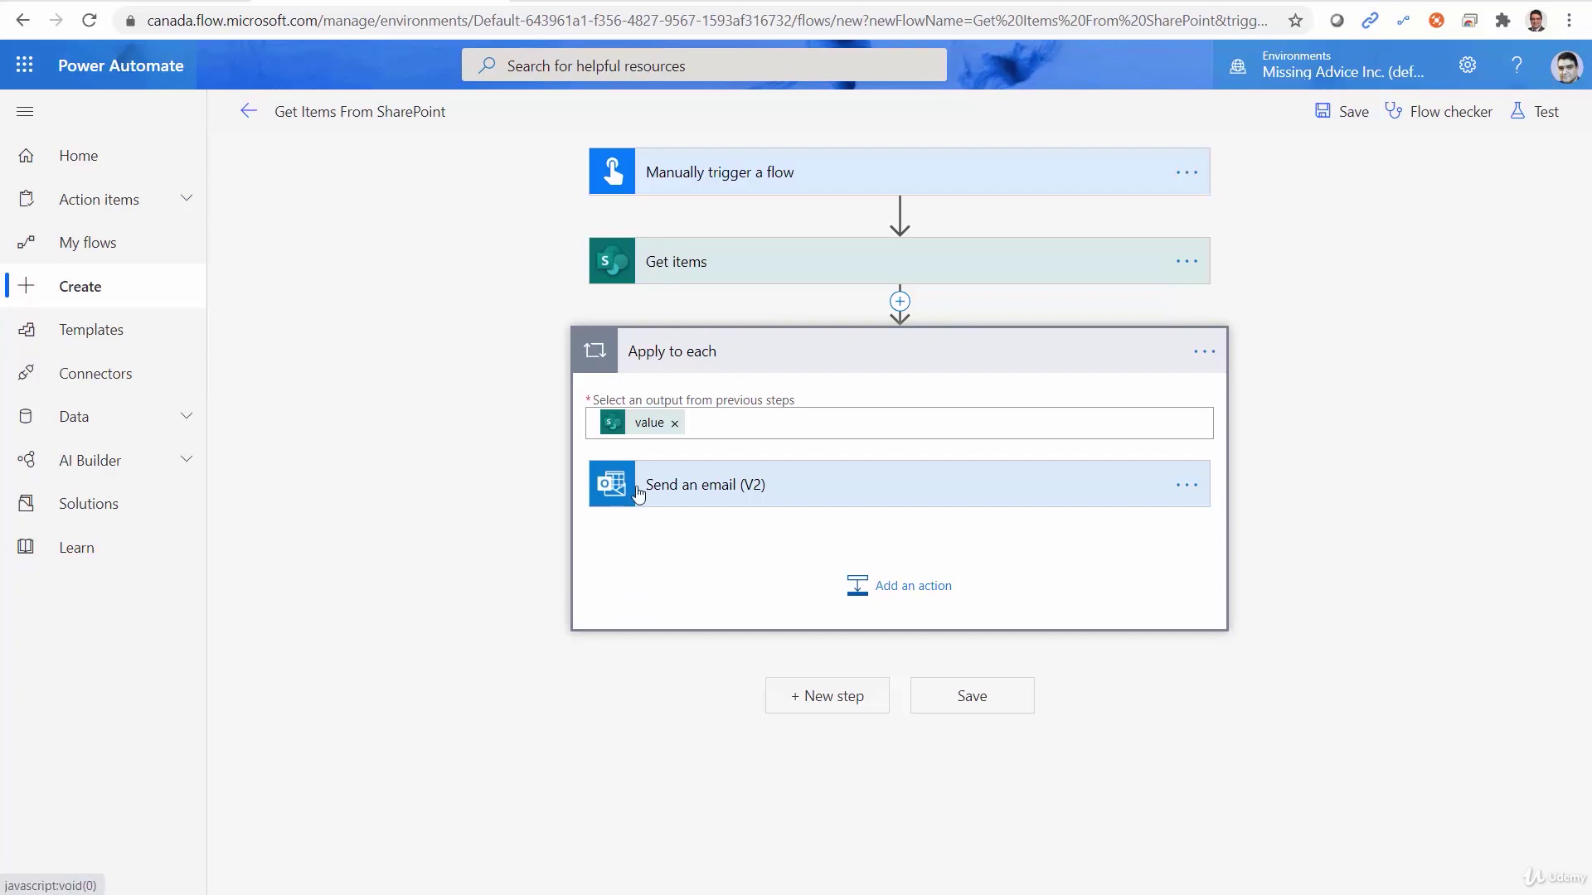
{"action": "left_click", "coordinate": [820, 494]}
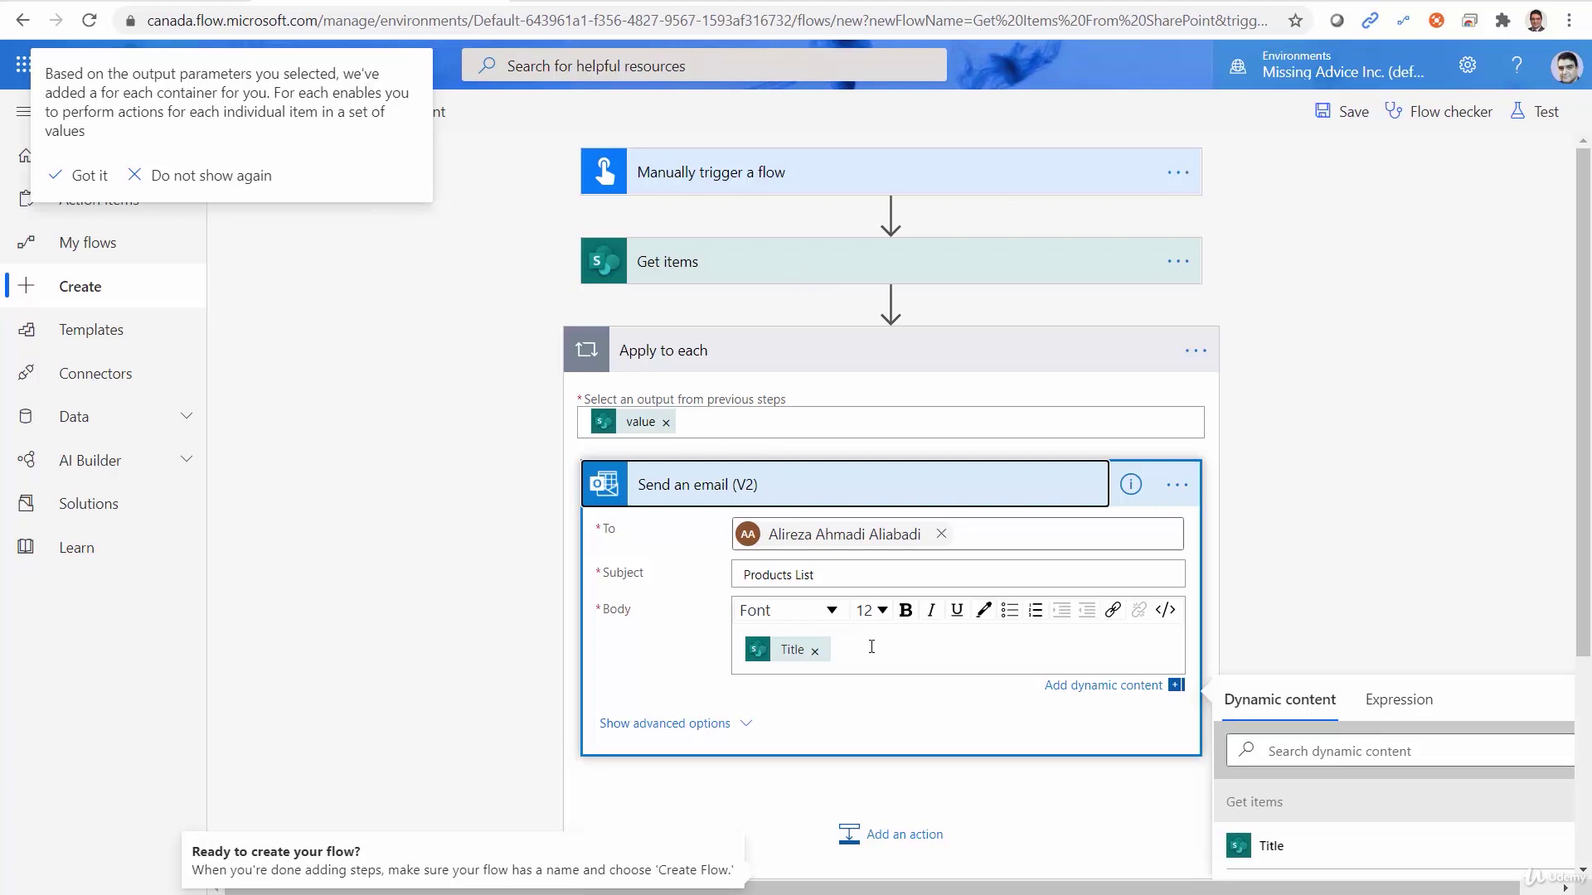
- Add Category Value and Unit Price to the body on separate labelled lines under Product name
{"action": "left_click", "coordinate": [1432, 799]}
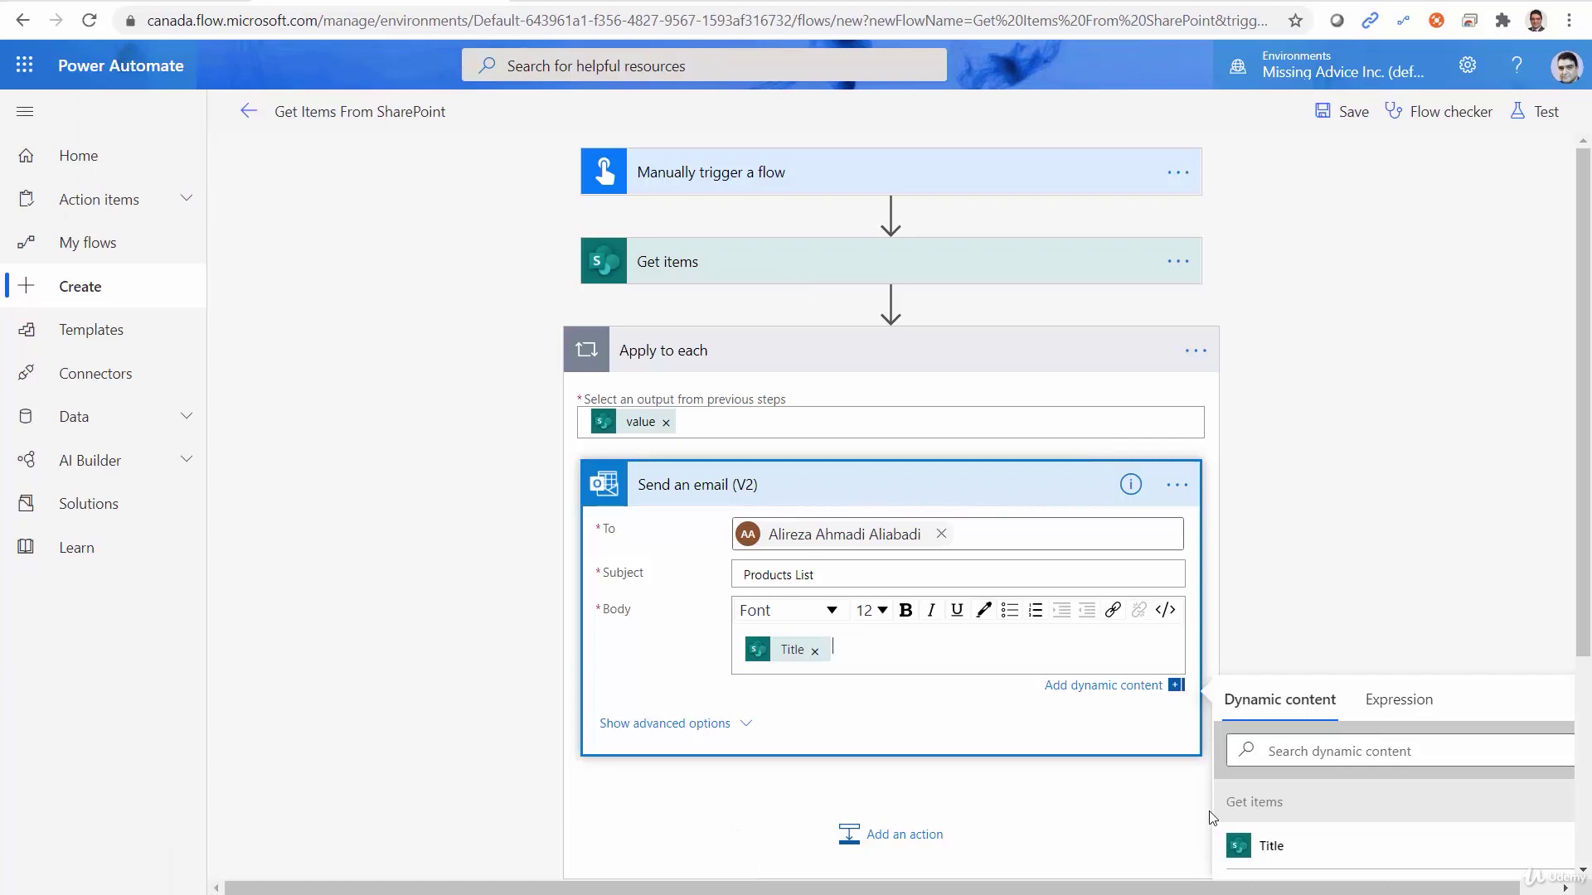
{"action": "type", "text": ","}
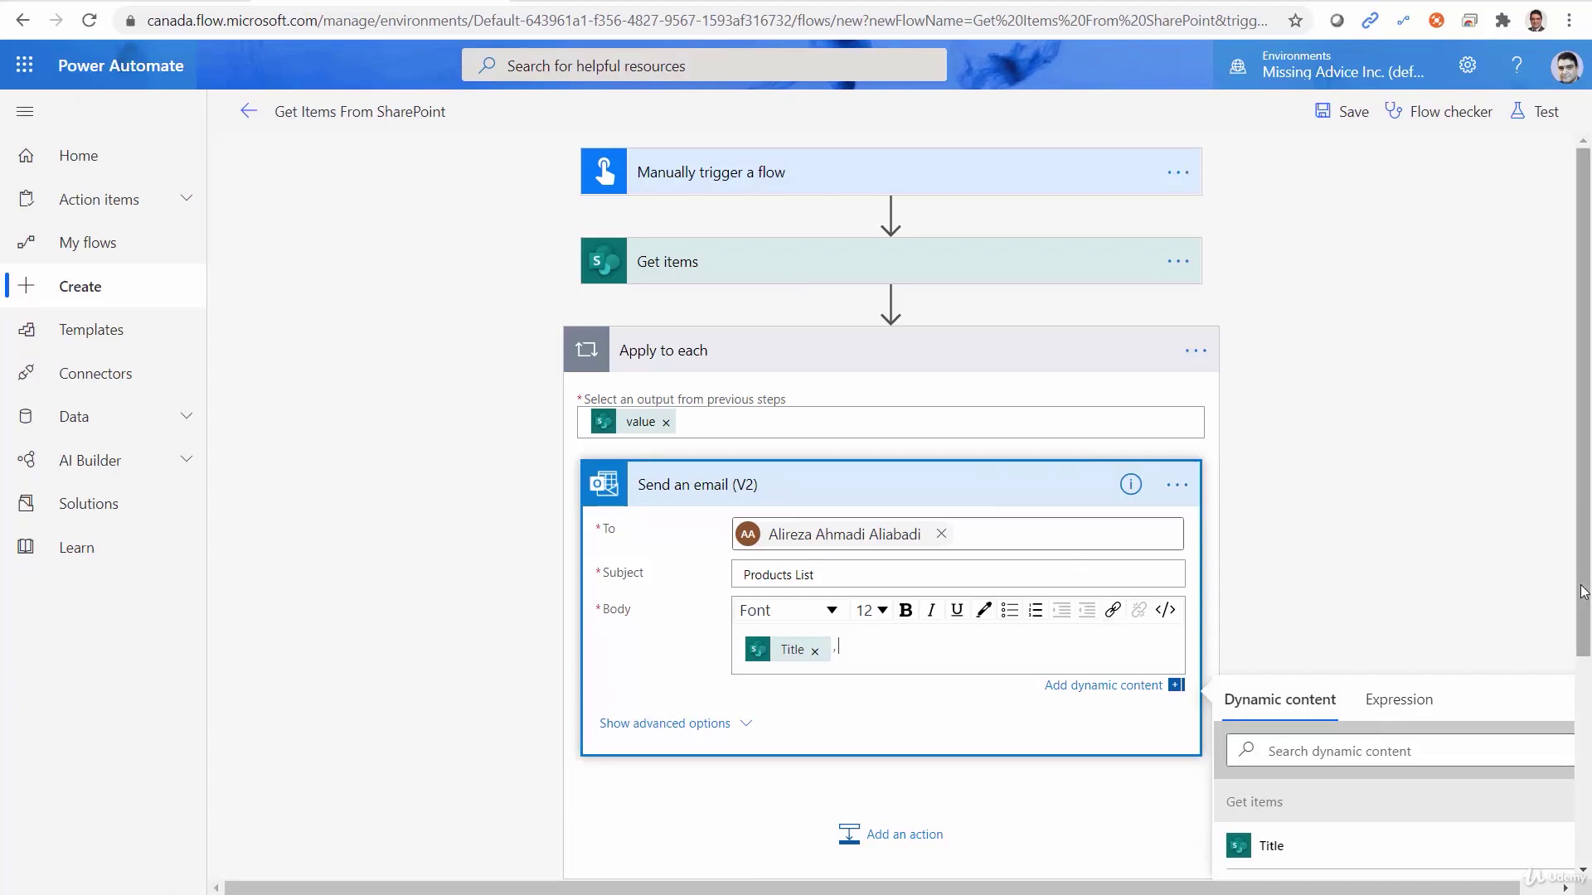
{"action": "scroll", "coordinate": [1583, 697], "scroll_direction": "down", "scroll_amount": 1}
{"action": "scroll", "coordinate": [1583, 698], "scroll_direction": "down", "scroll_amount": 1}
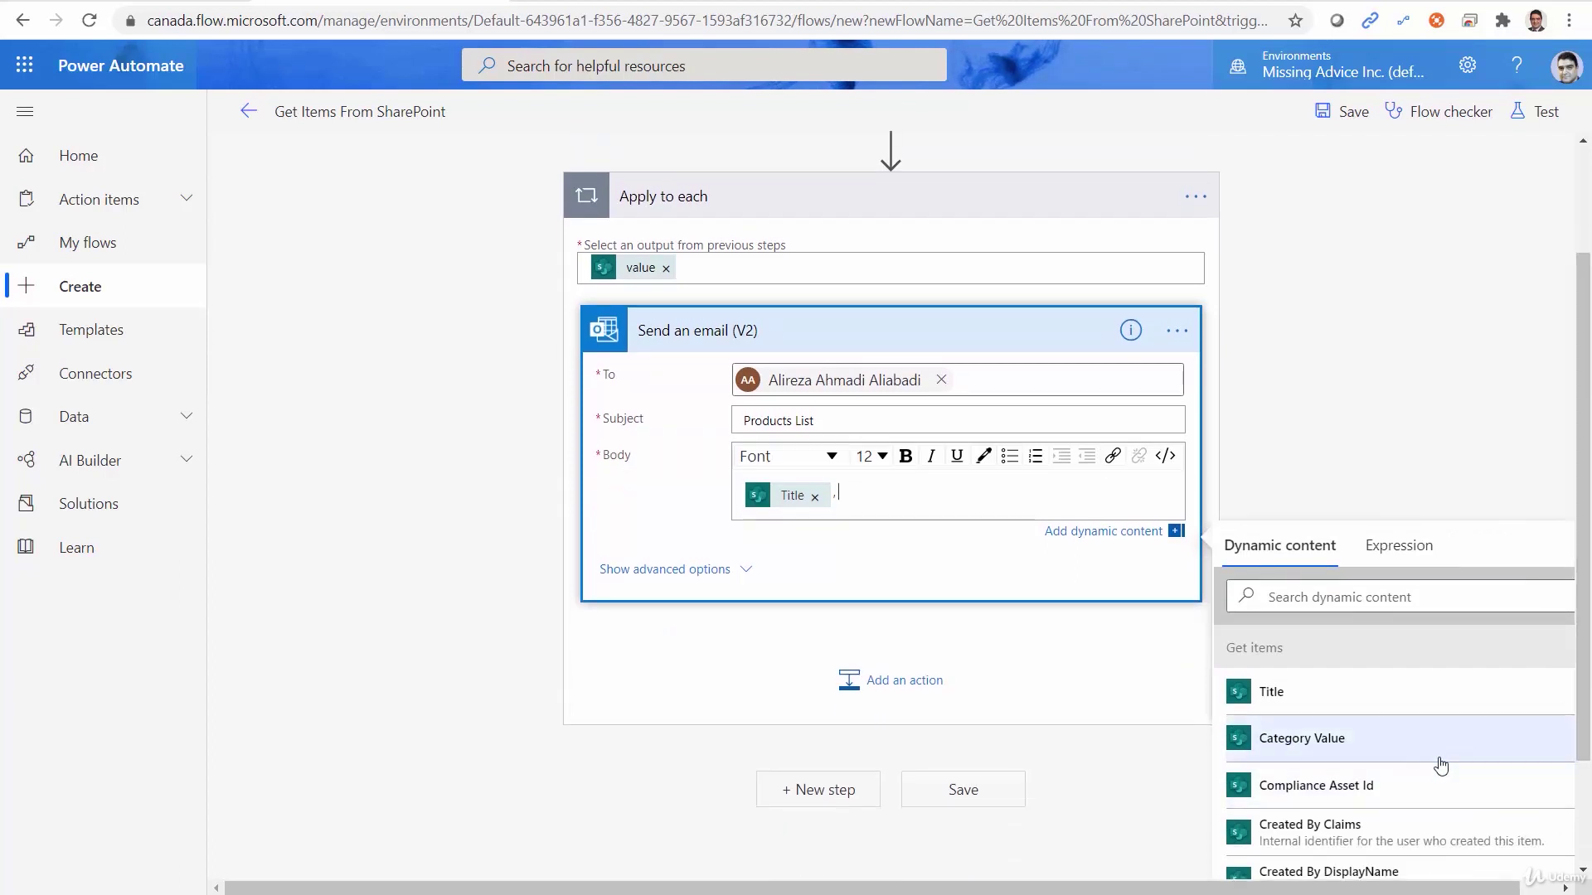
{"action": "left_click", "coordinate": [1339, 751]}
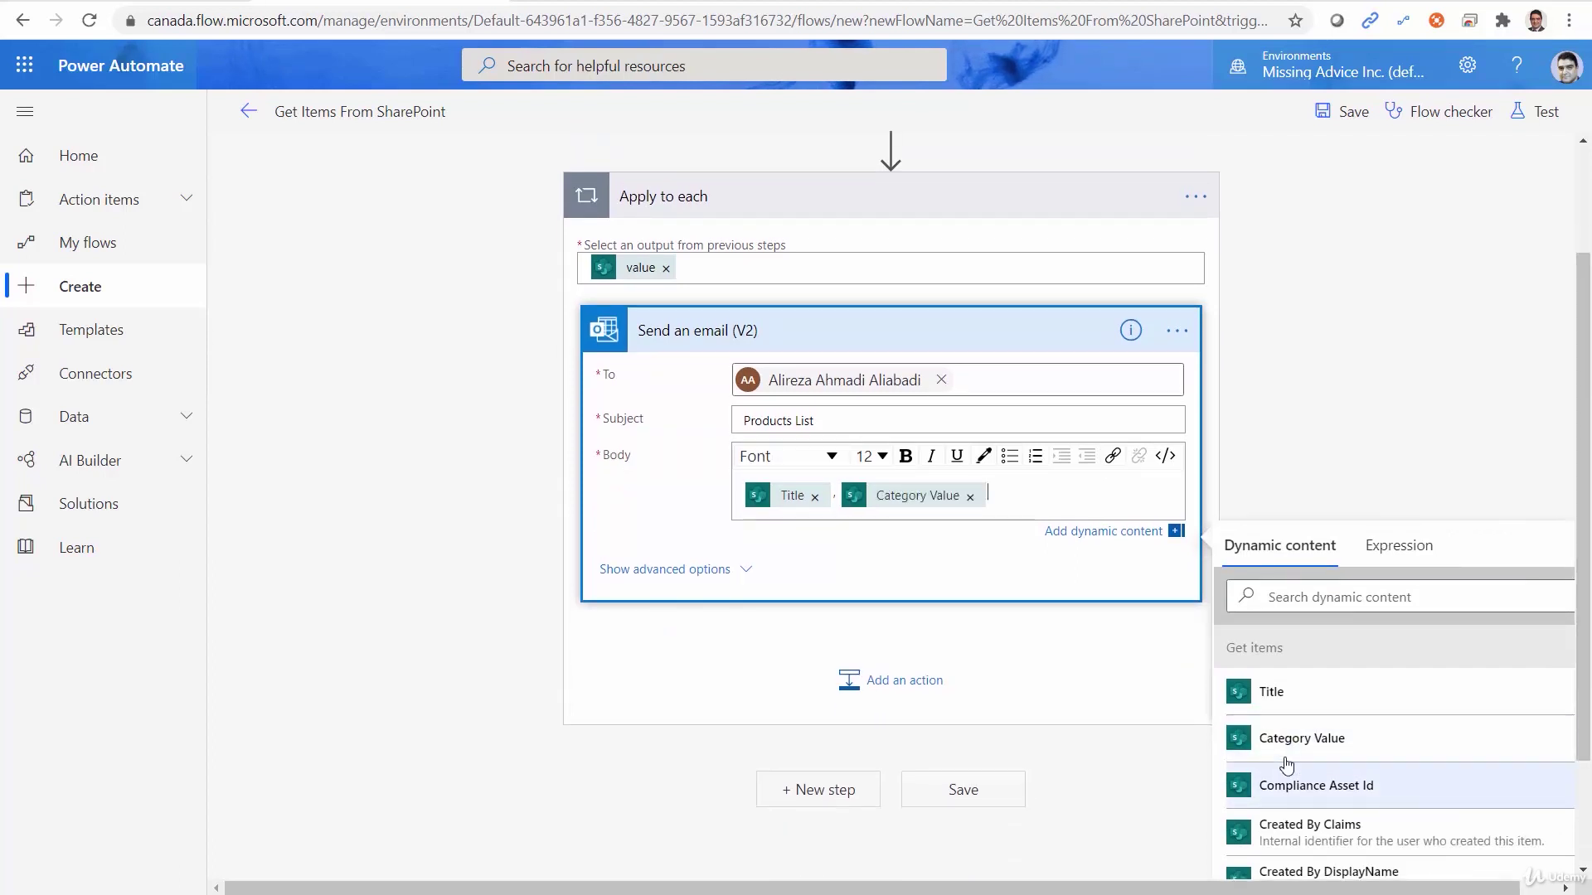
{"action": "key", "text": "Return"}
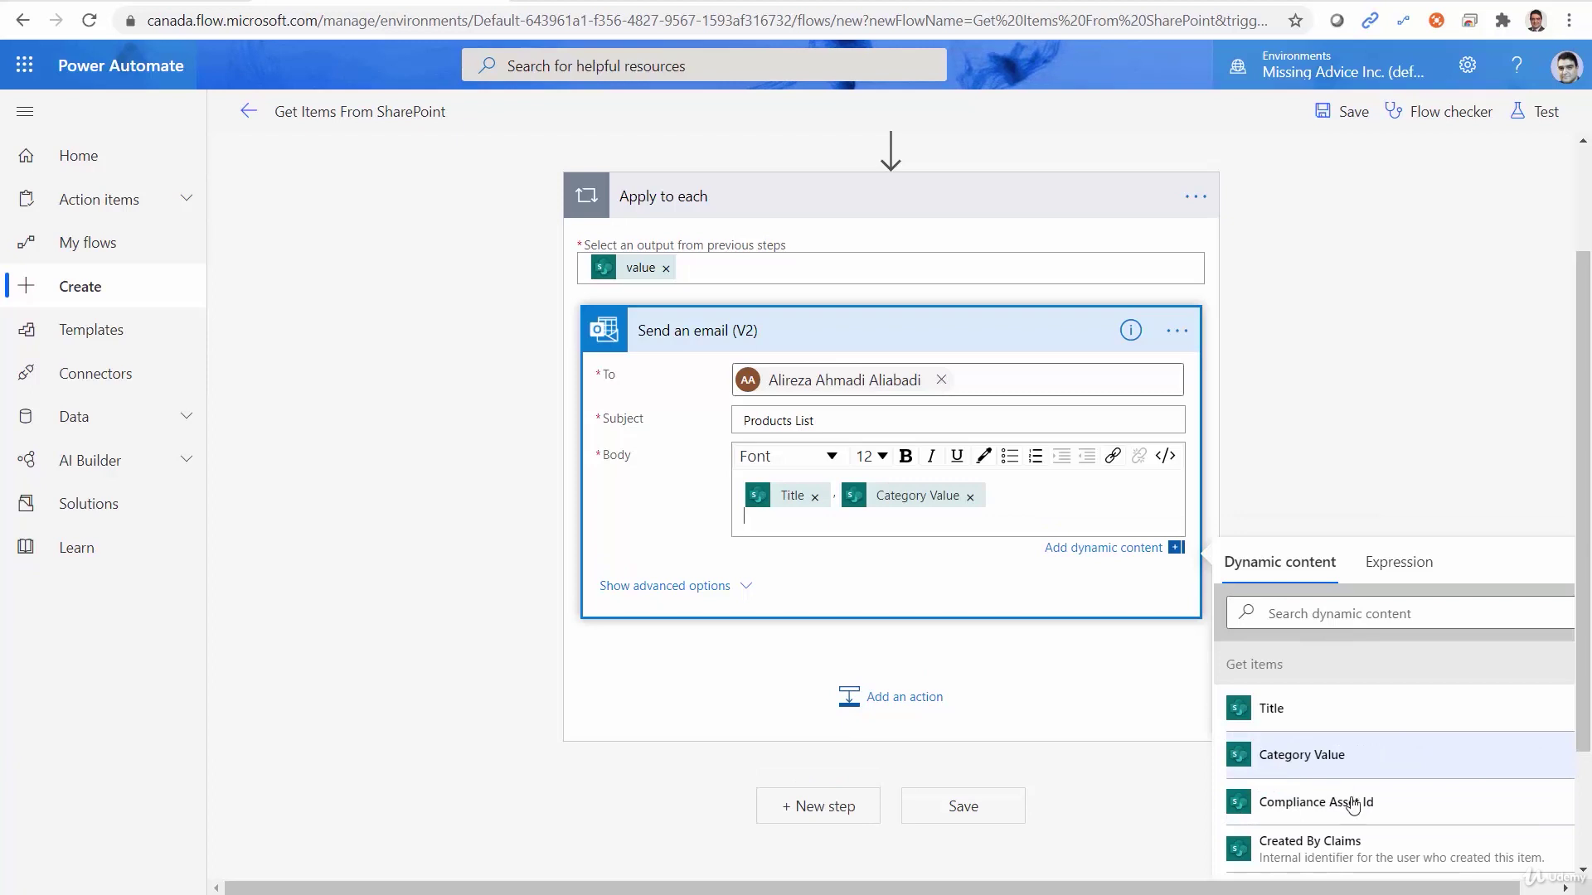
{"action": "left_click_drag", "start_coordinate": [1583, 730], "coordinate": [1571, 879]}
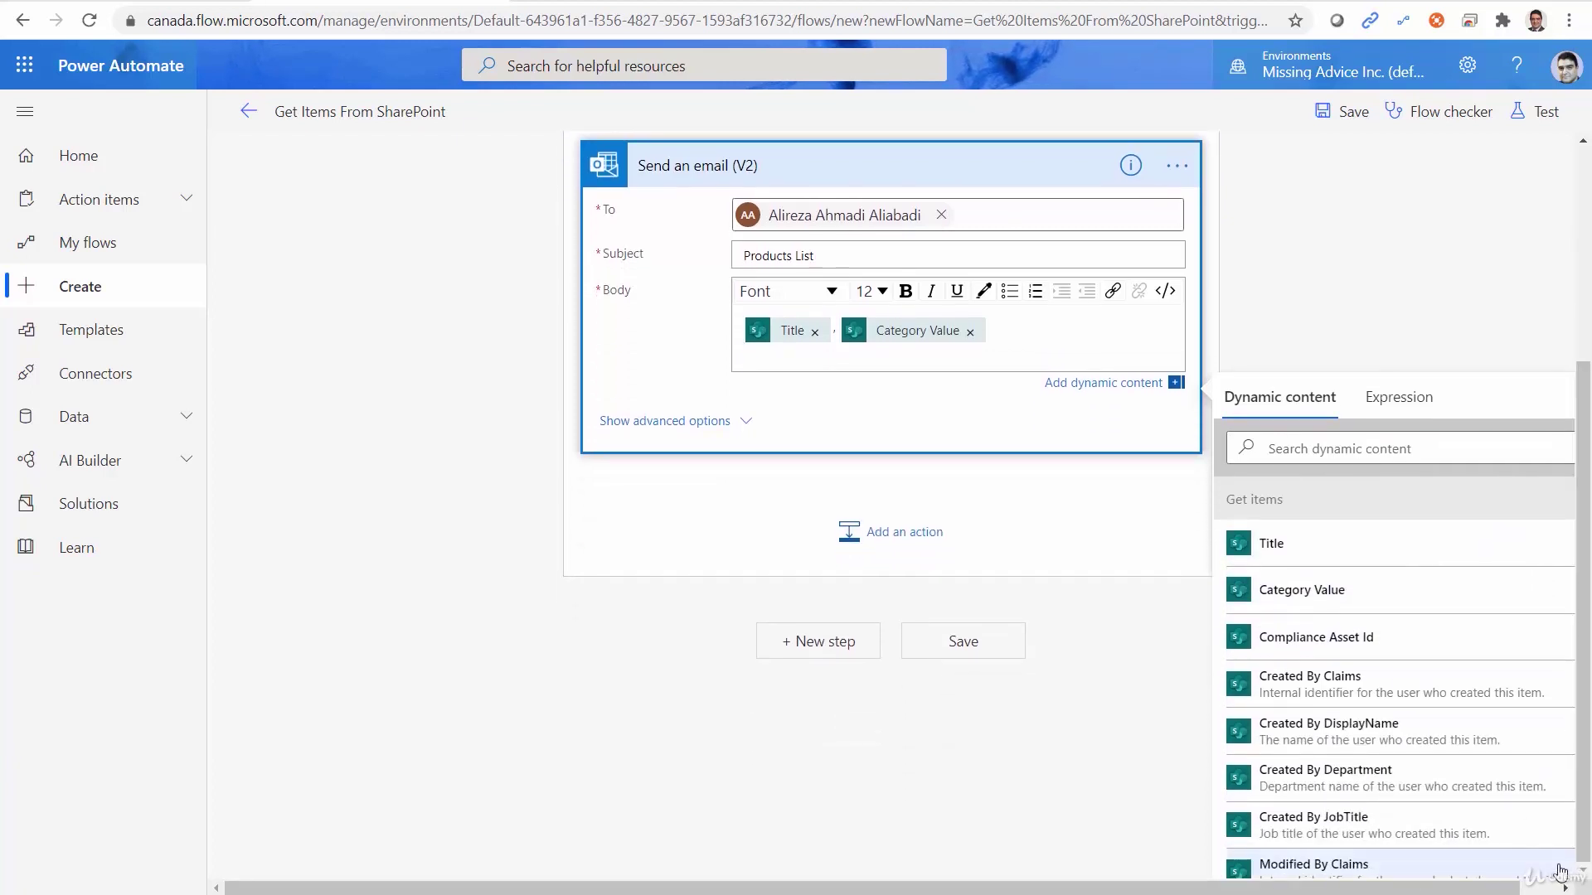
{"action": "left_click", "coordinate": [1375, 445]}
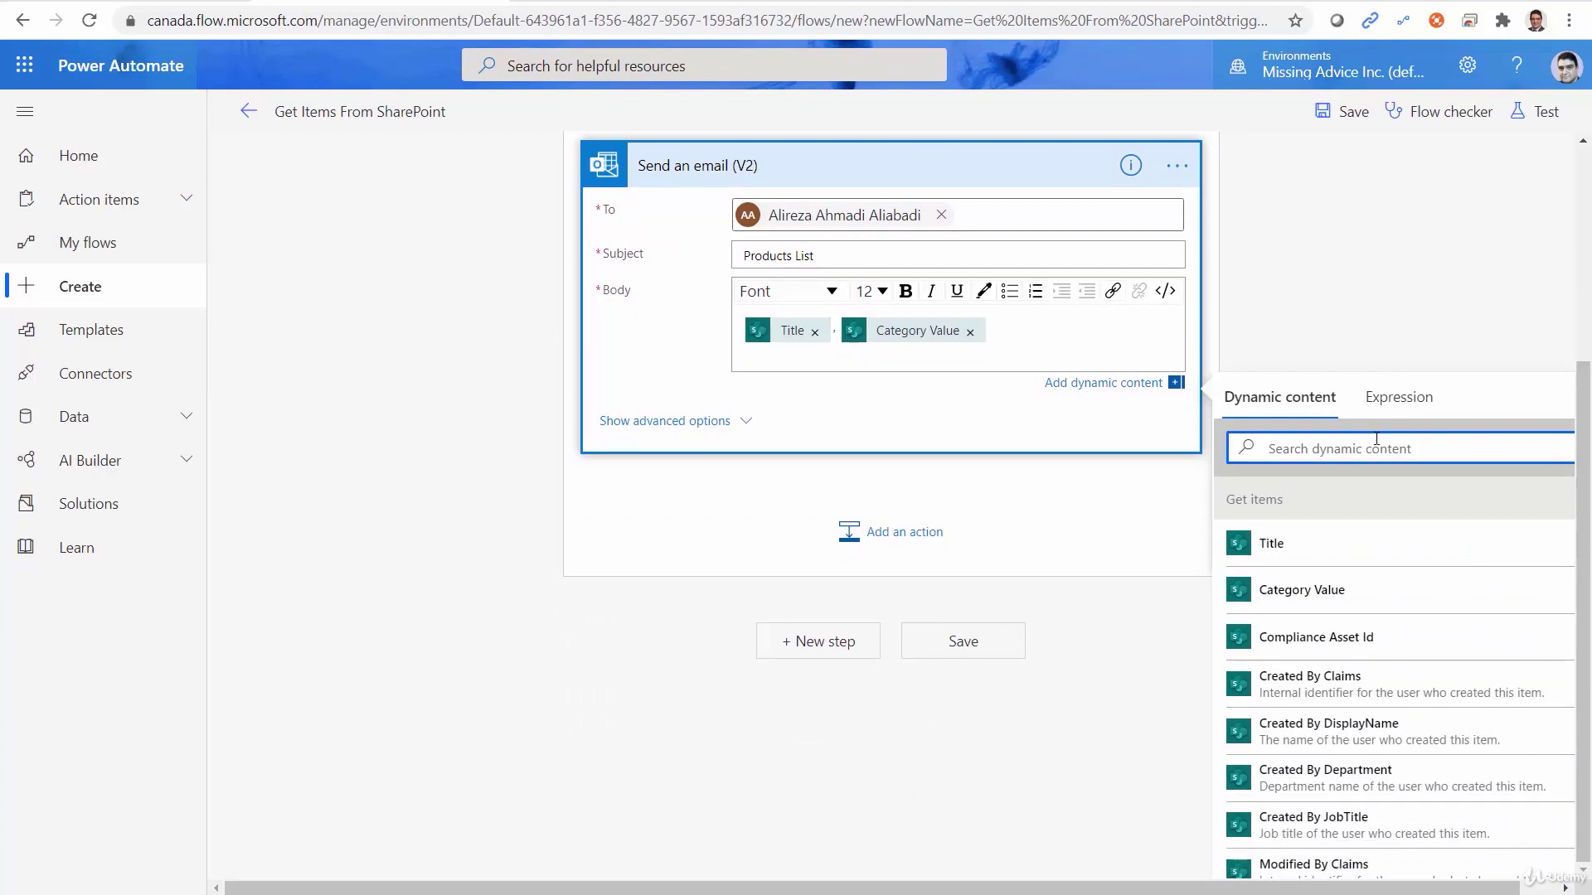
{"action": "type", "text": "Unit"}
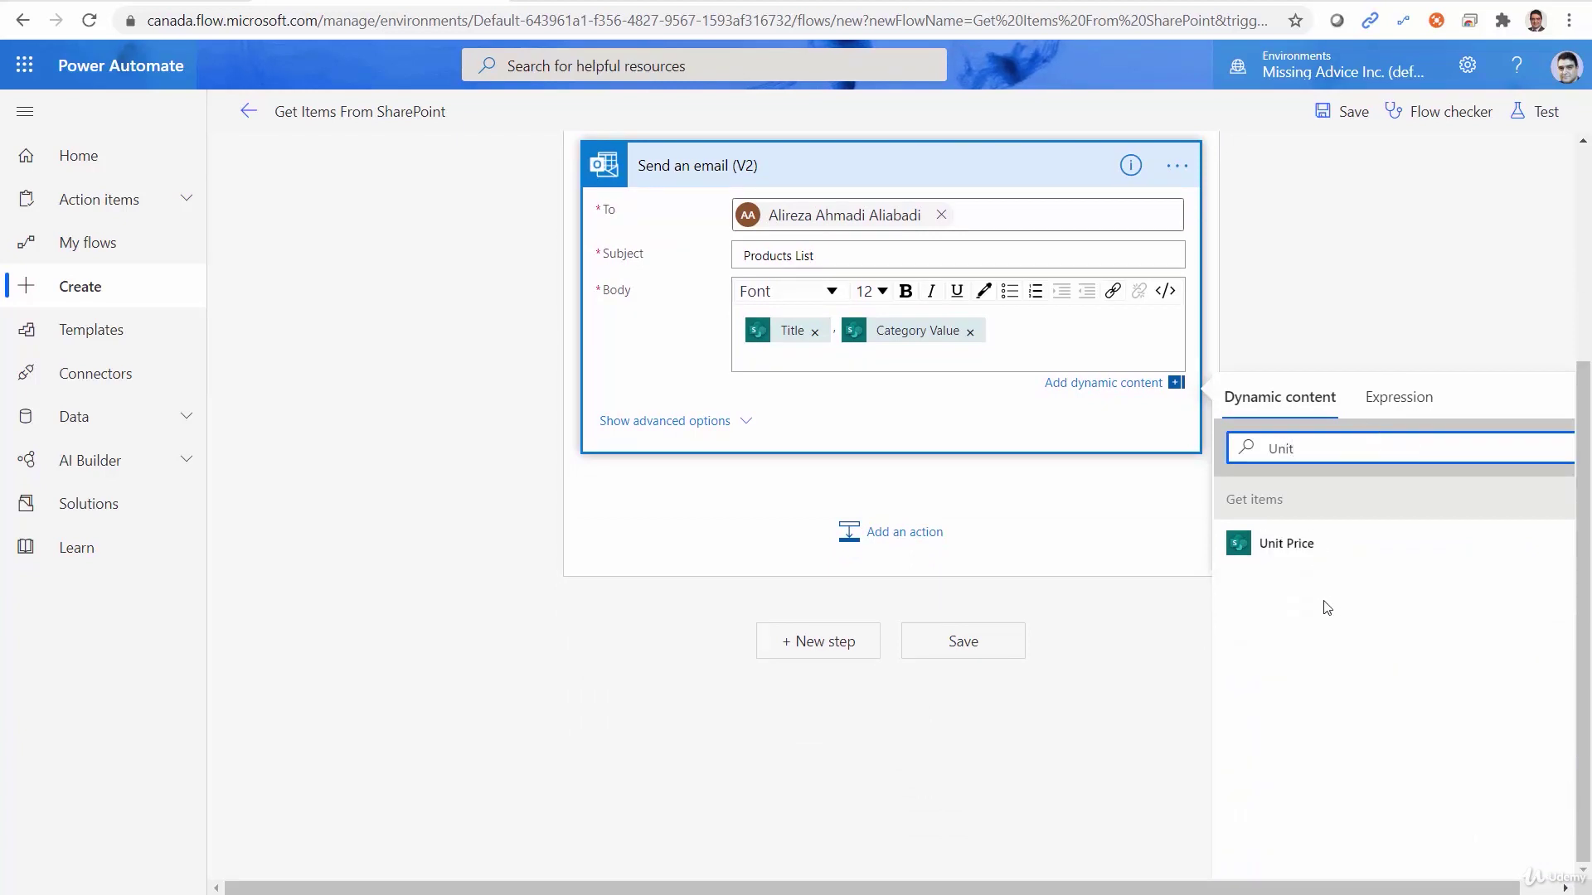
{"action": "left_click", "coordinate": [1286, 547]}
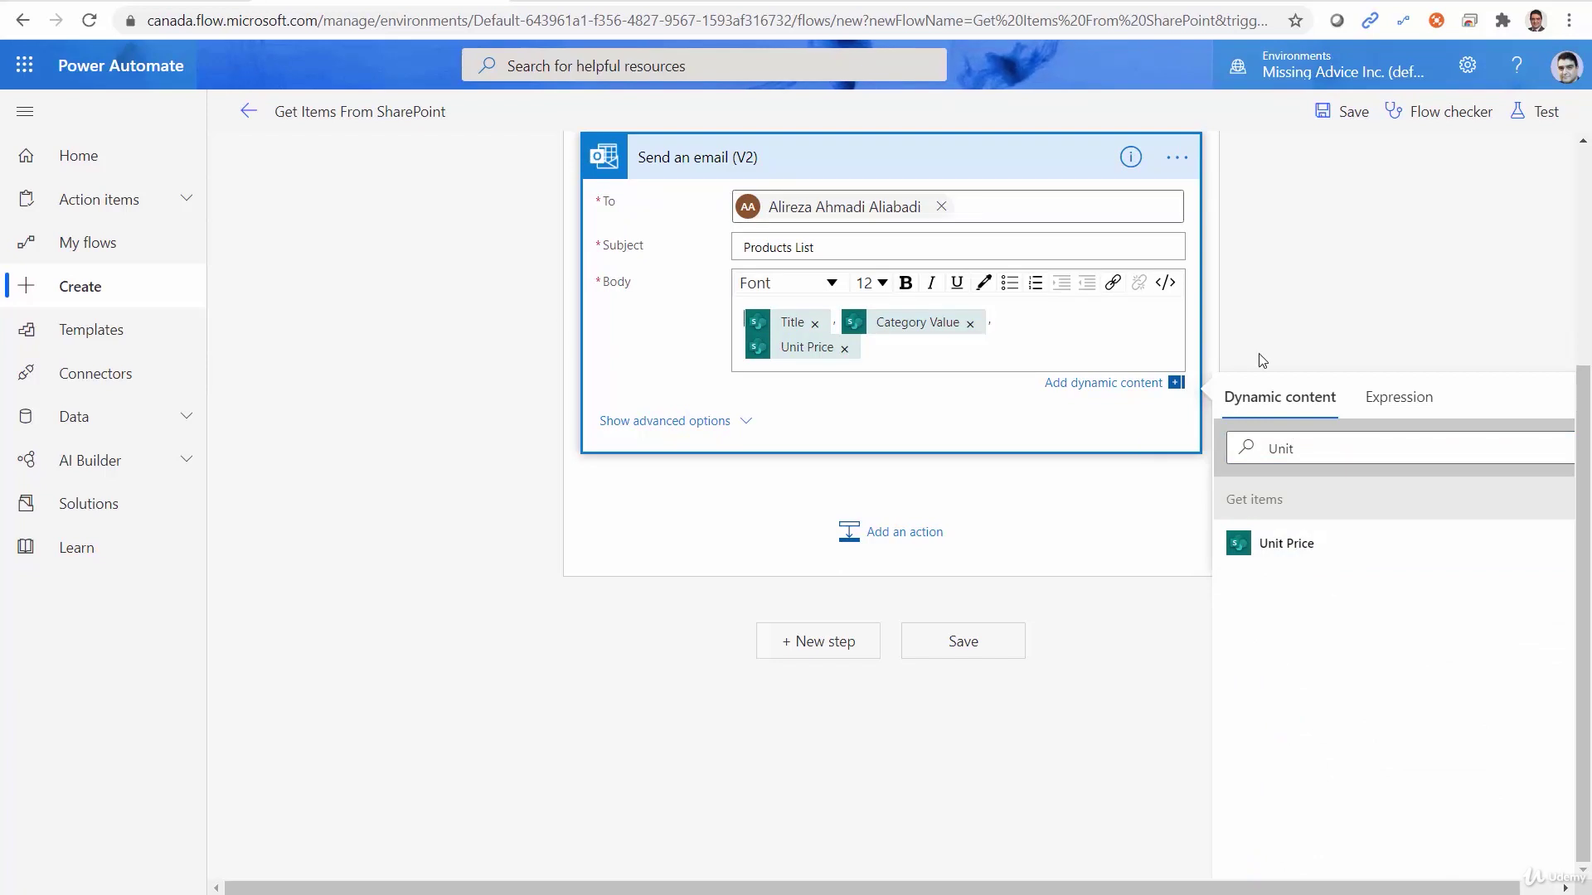
{"action": "type", "text": "Product"}
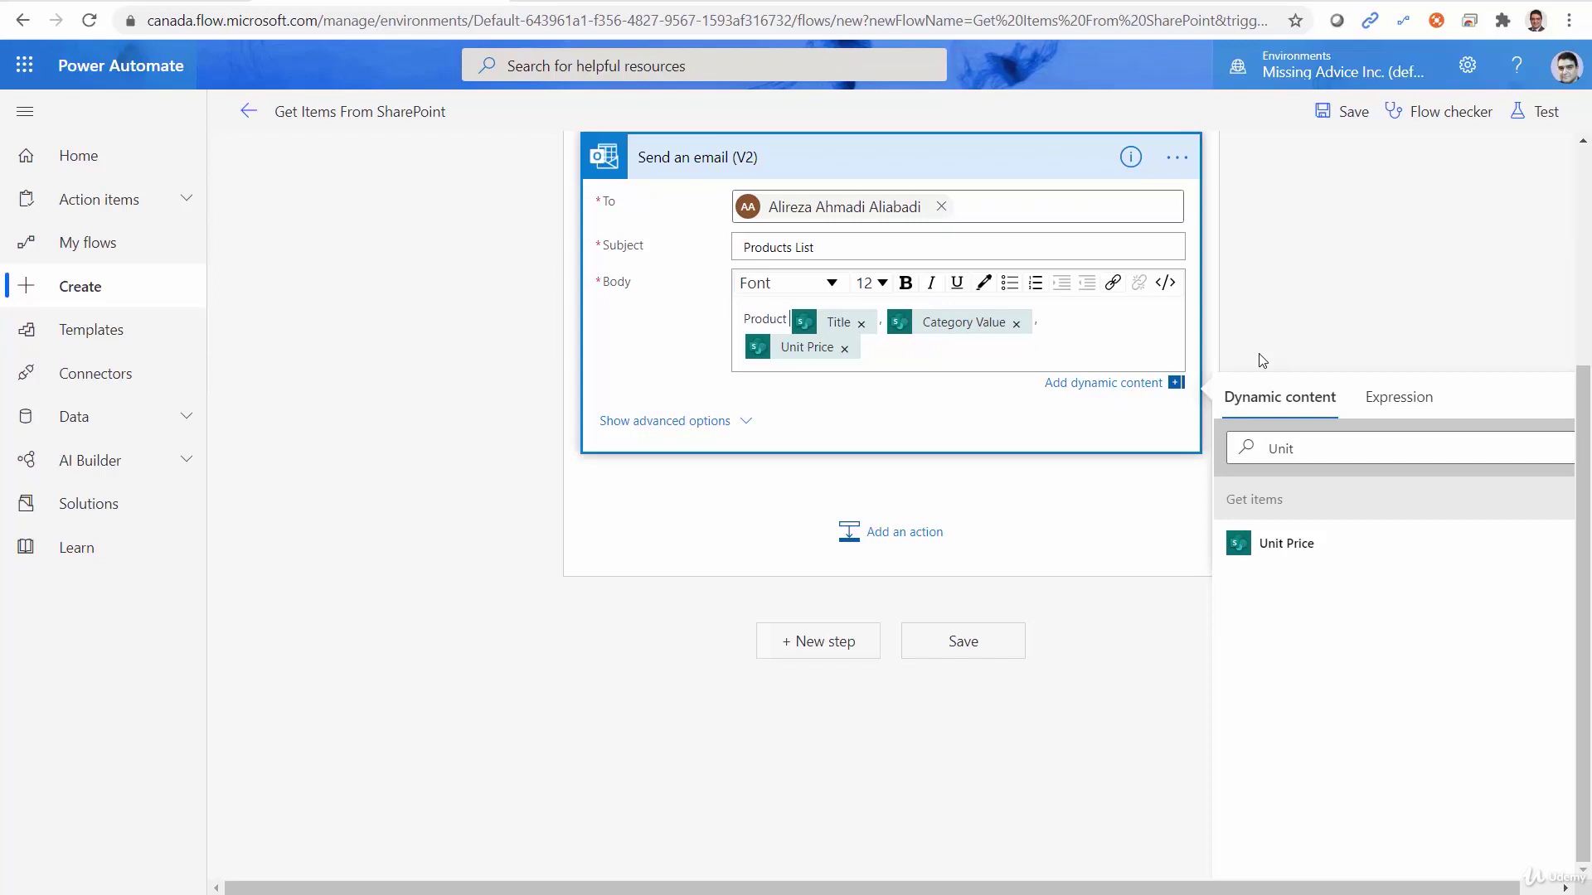
{"action": "type", "text": " name"}
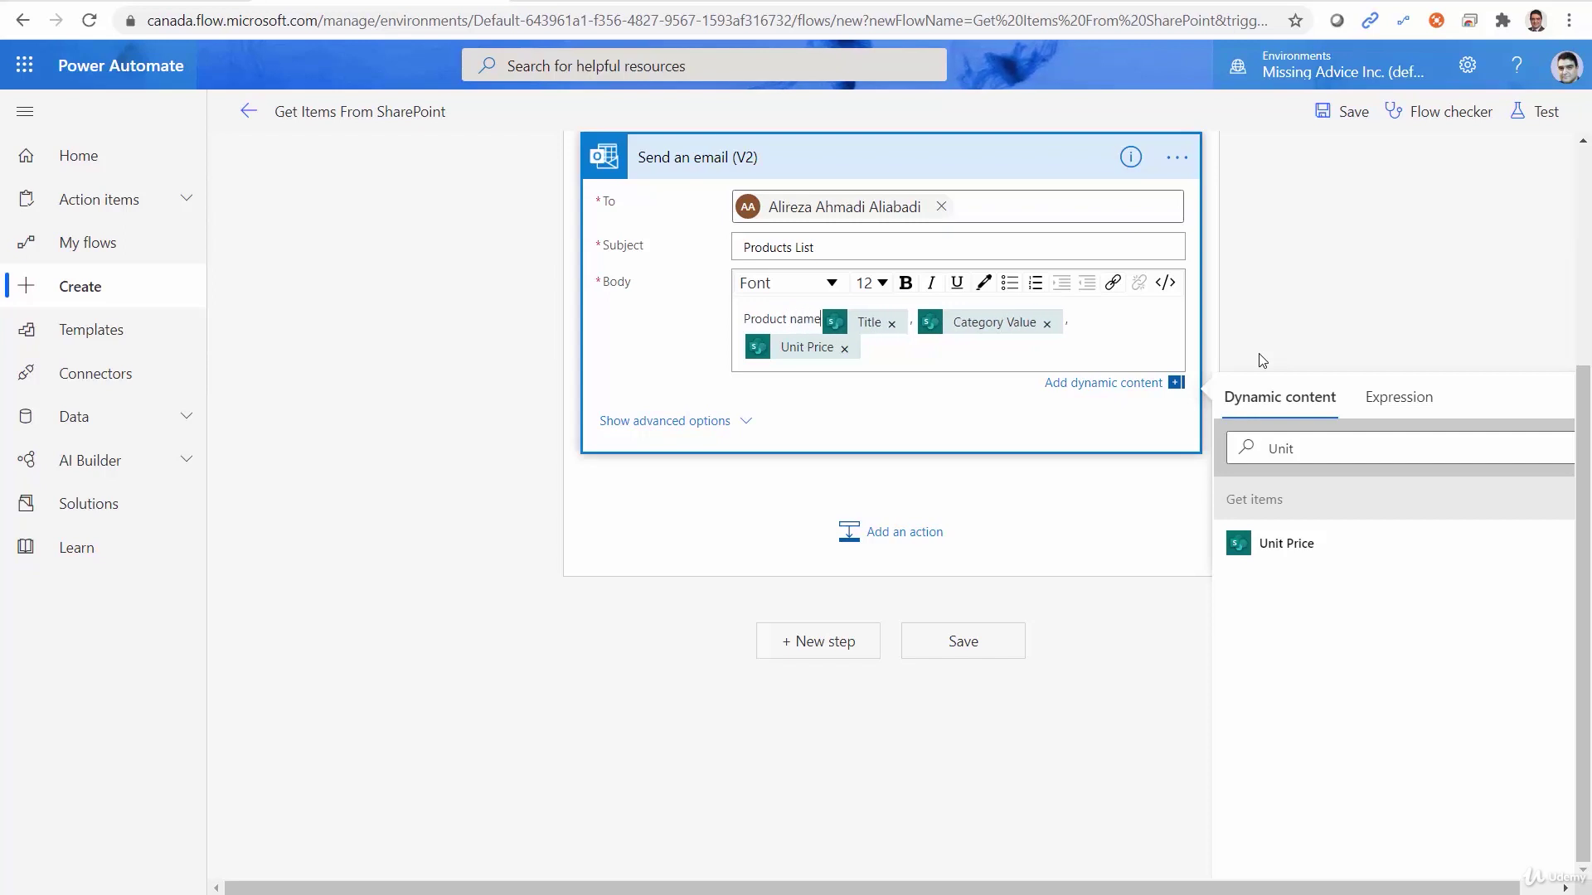
{"action": "type", "text": ":"}
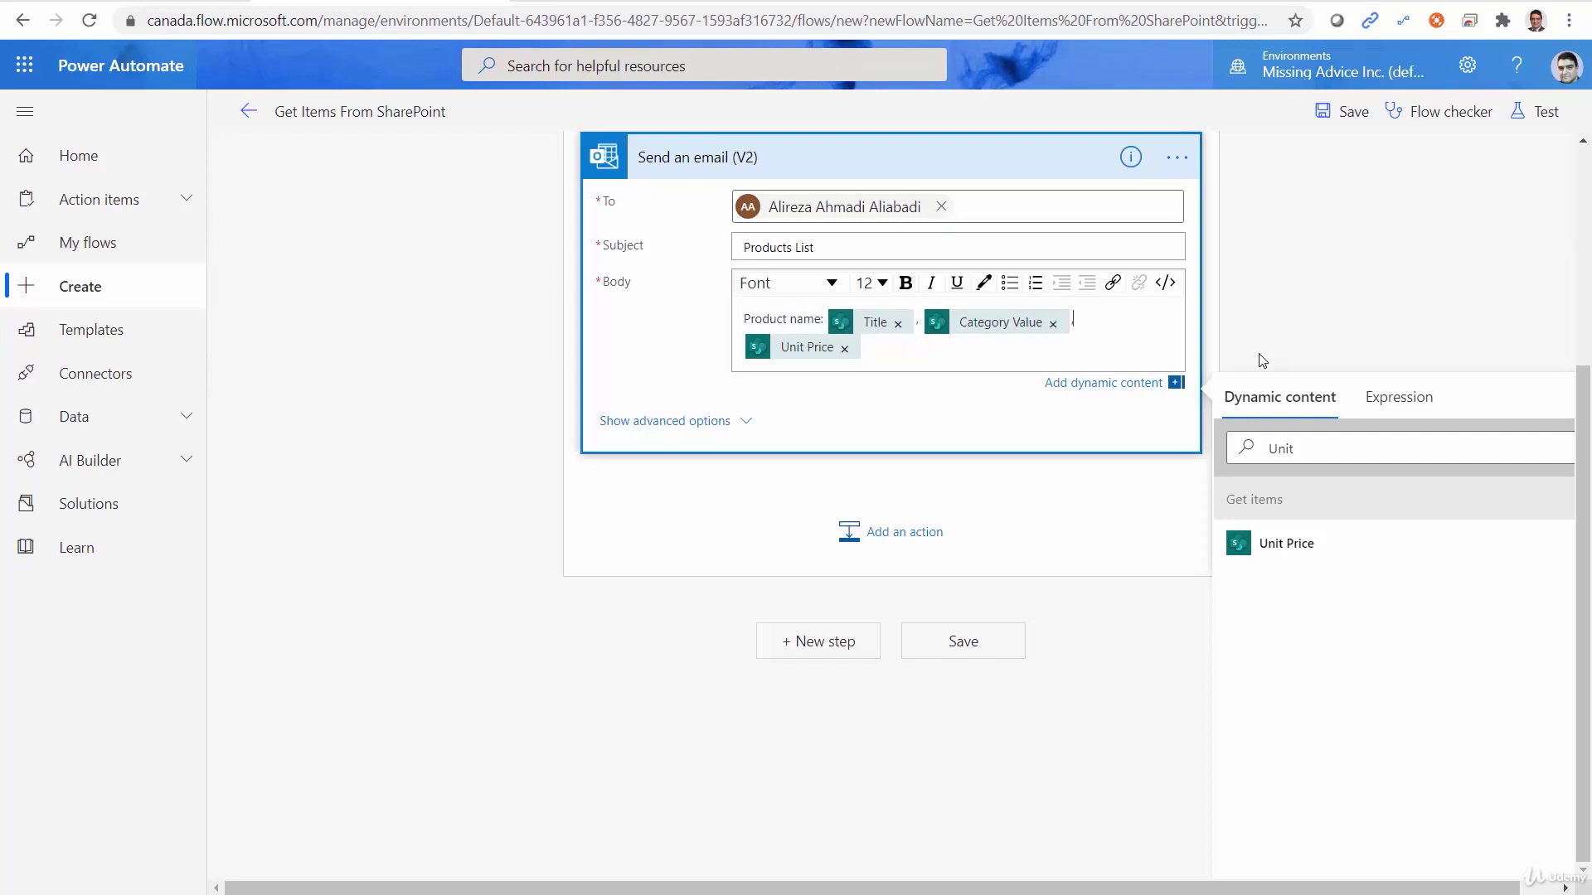
{"action": "key", "text": "Return"}
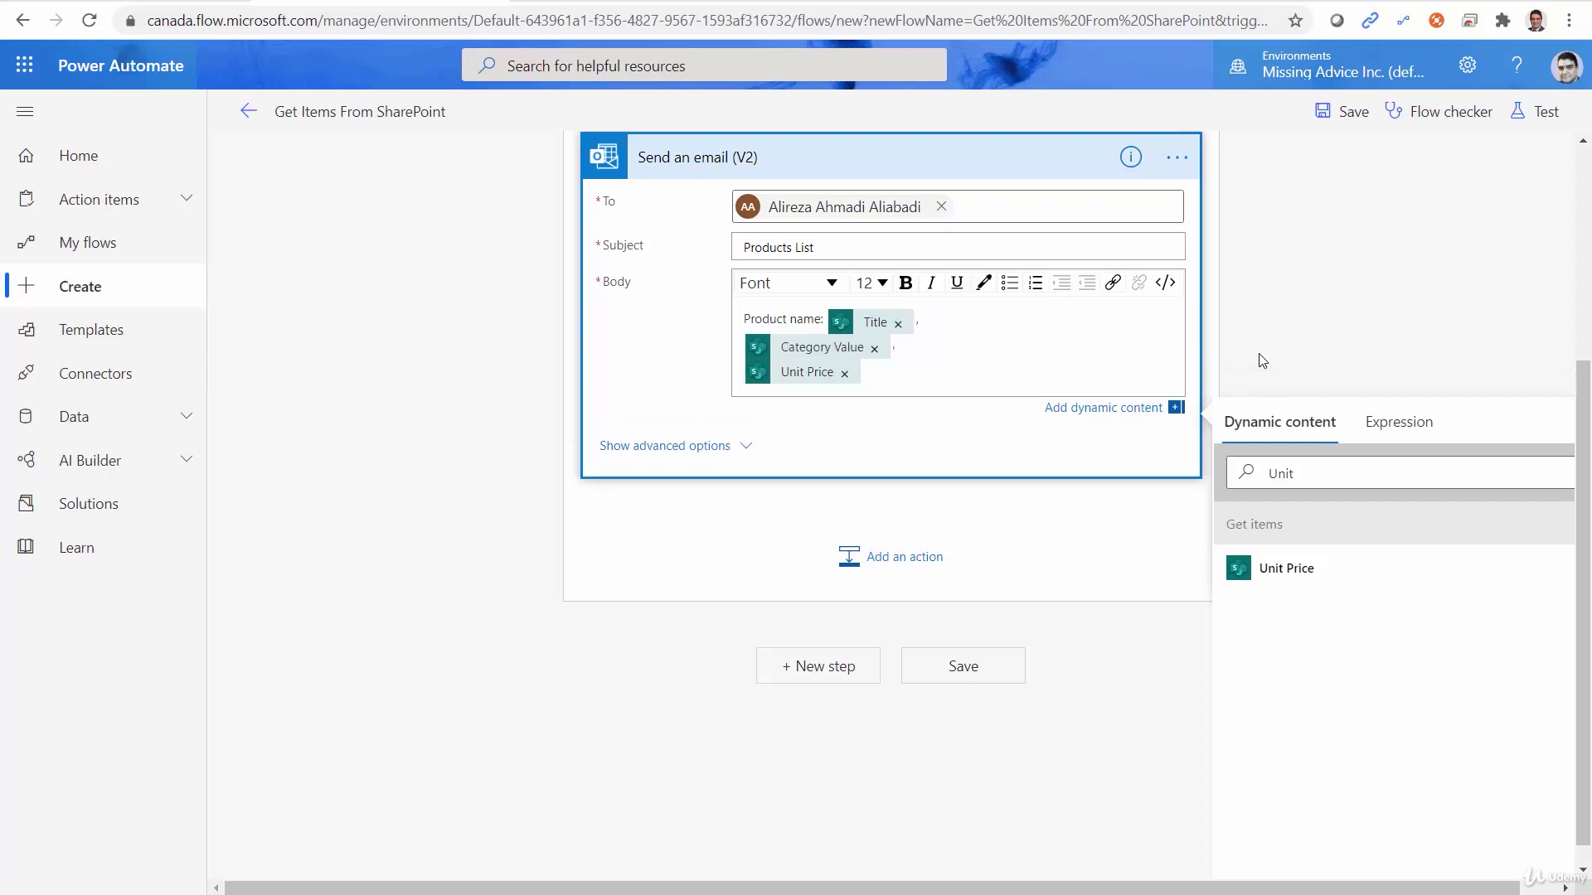
{"action": "type", "text": "Ca"}
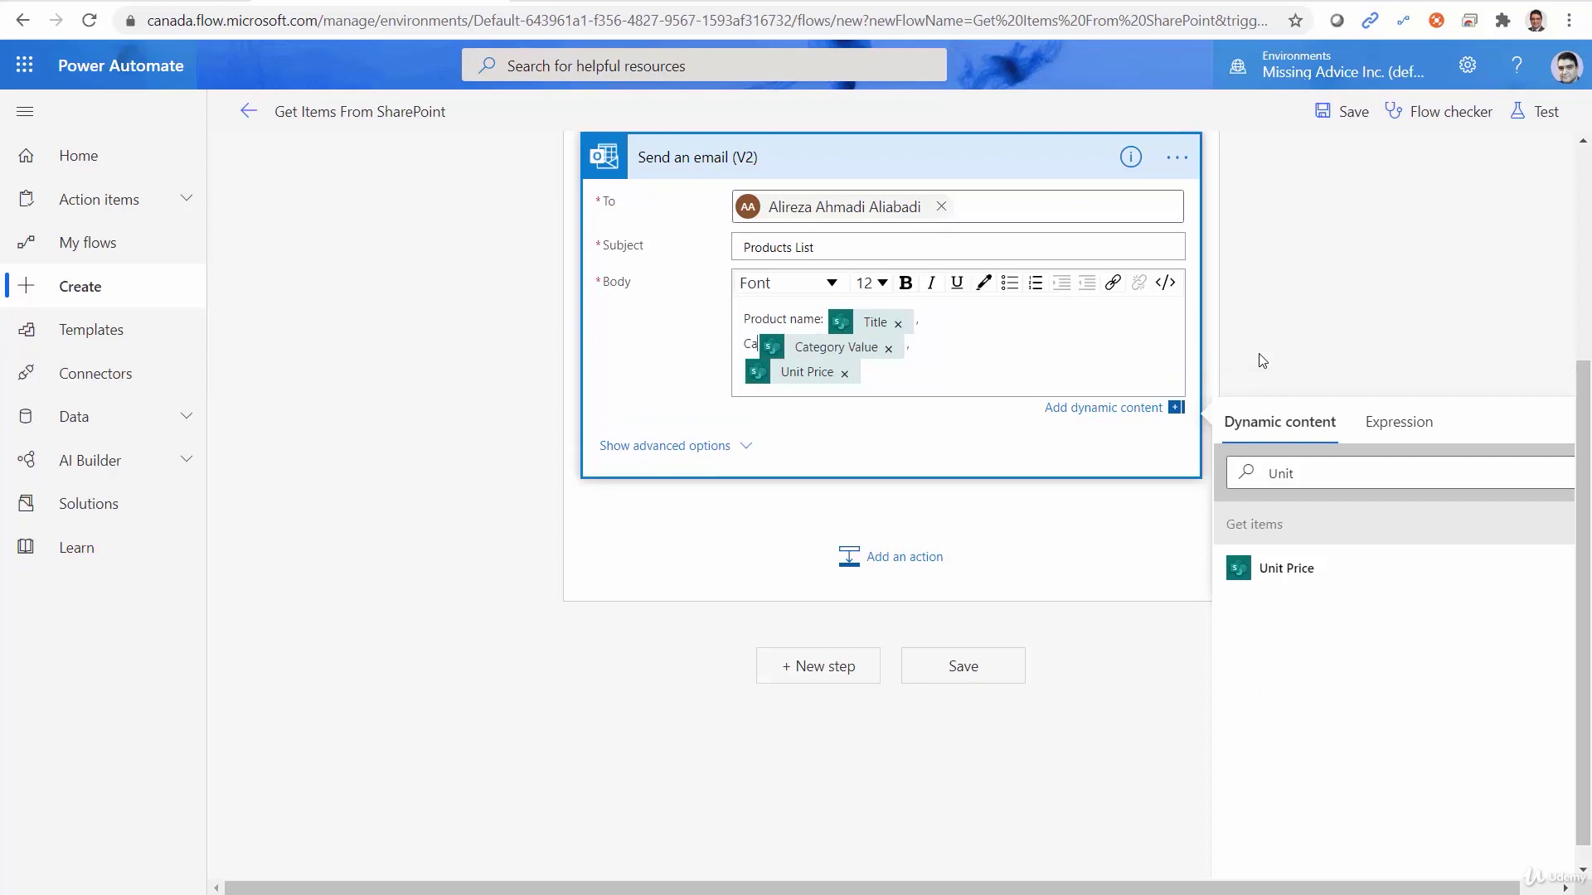
{"action": "type", "text": "tegory: Category Value , "}
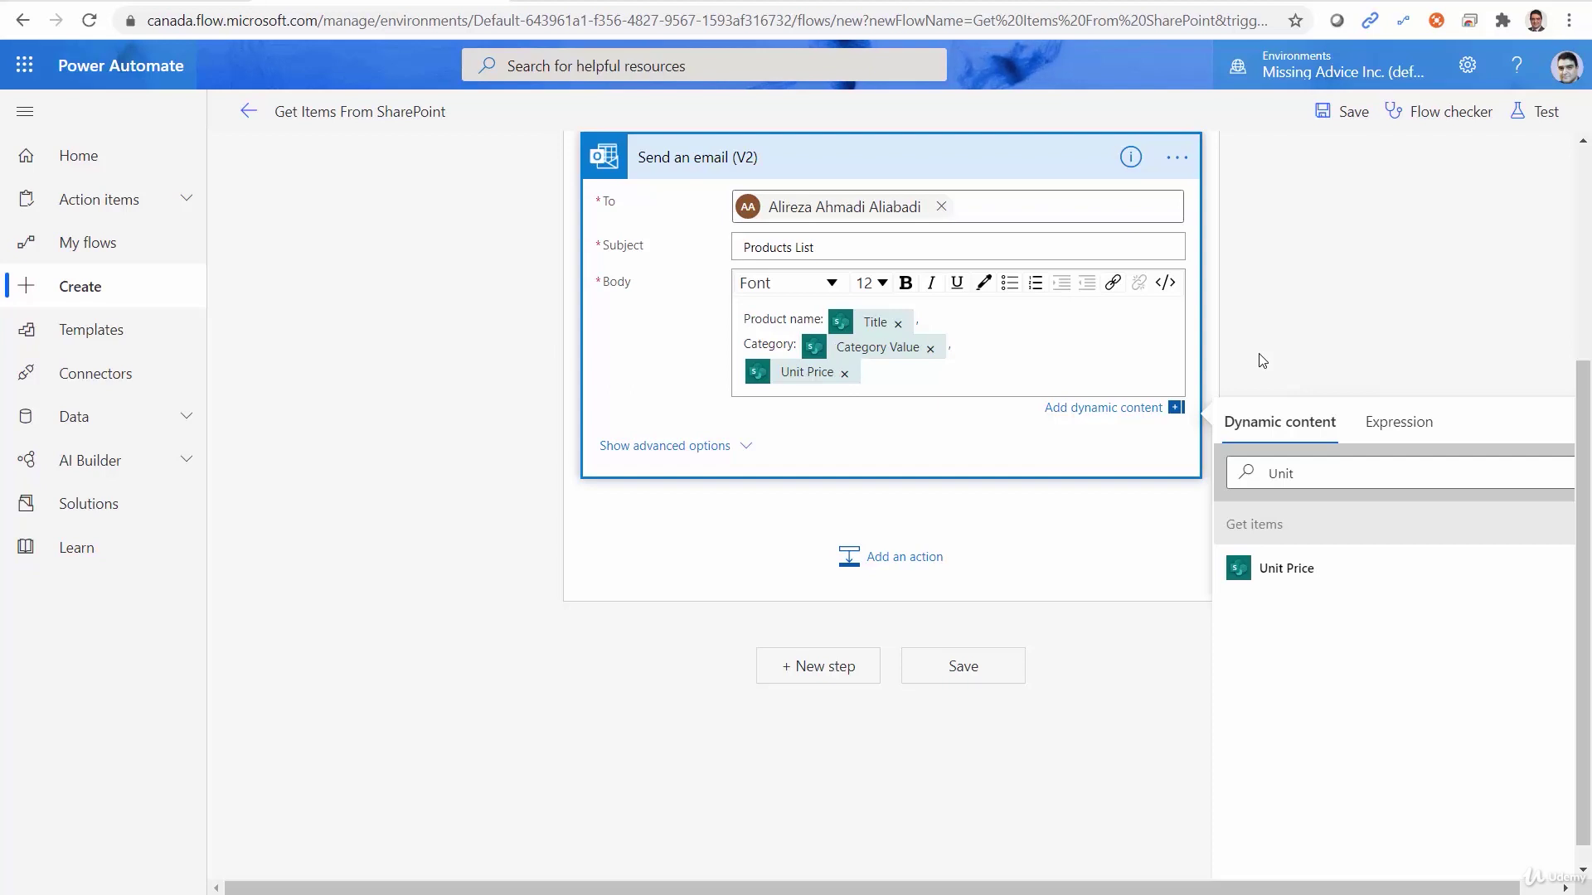
{"action": "type", "text": "Un"}
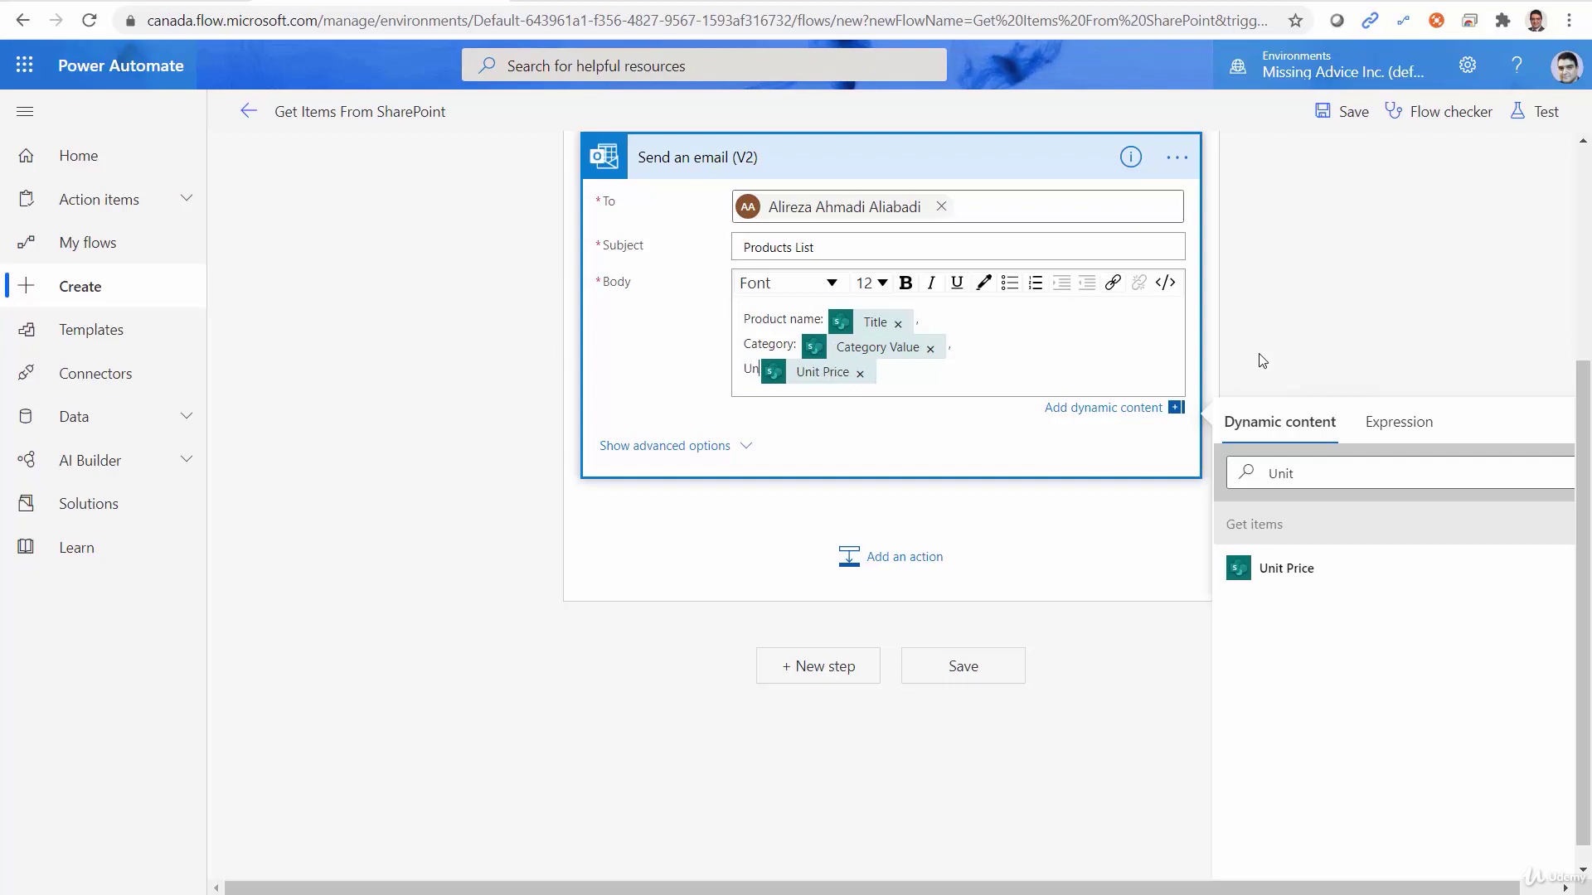
{"action": "type", "text": "it pr"}
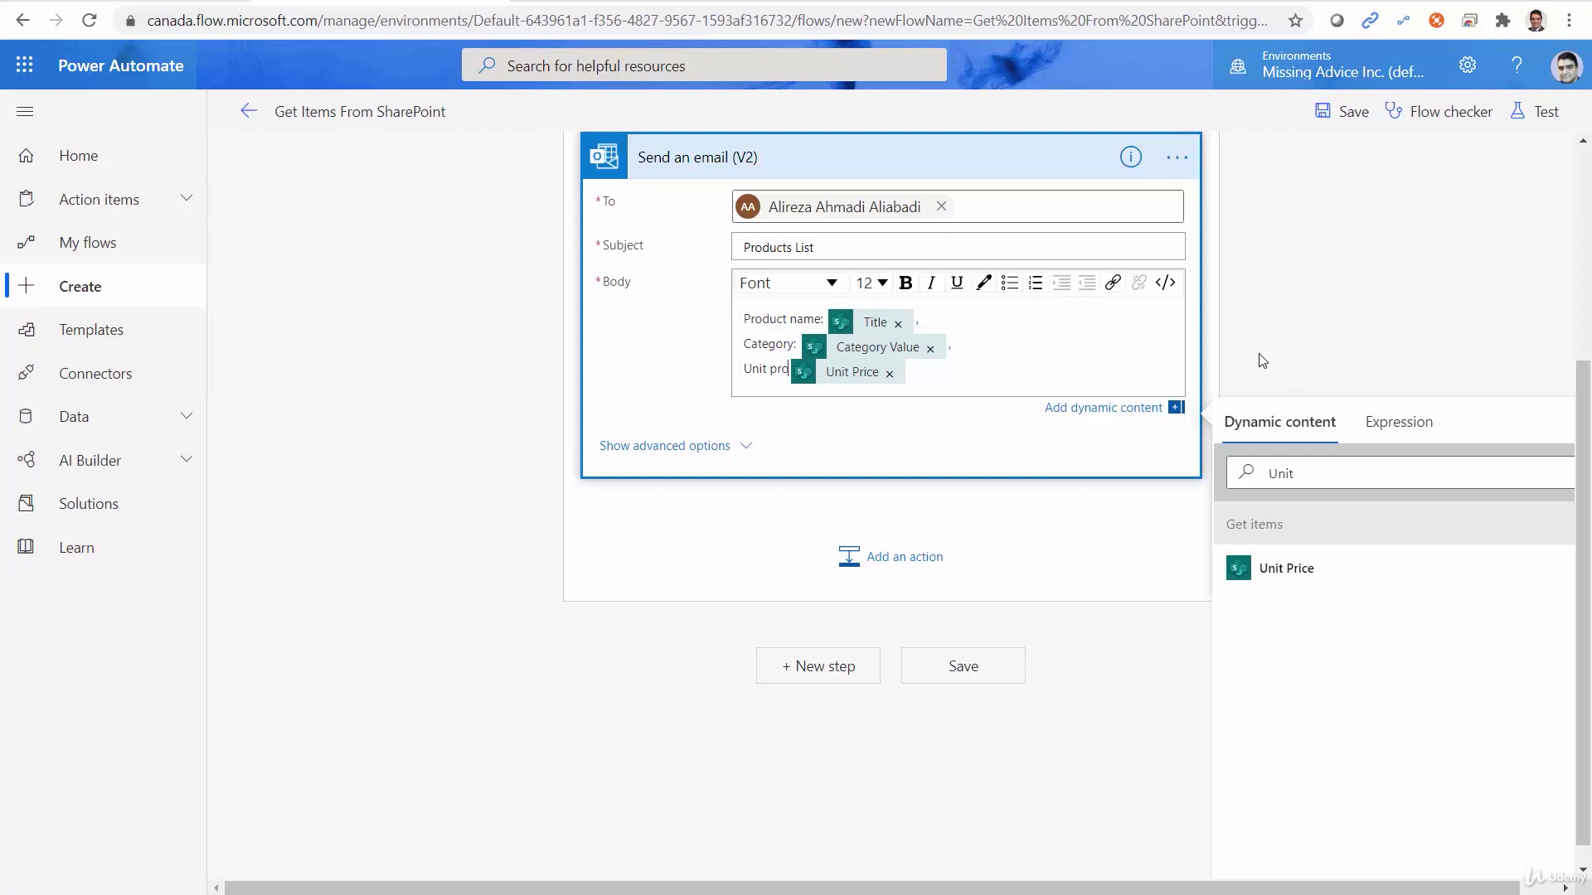
{"action": "type", "text": "ice:"}
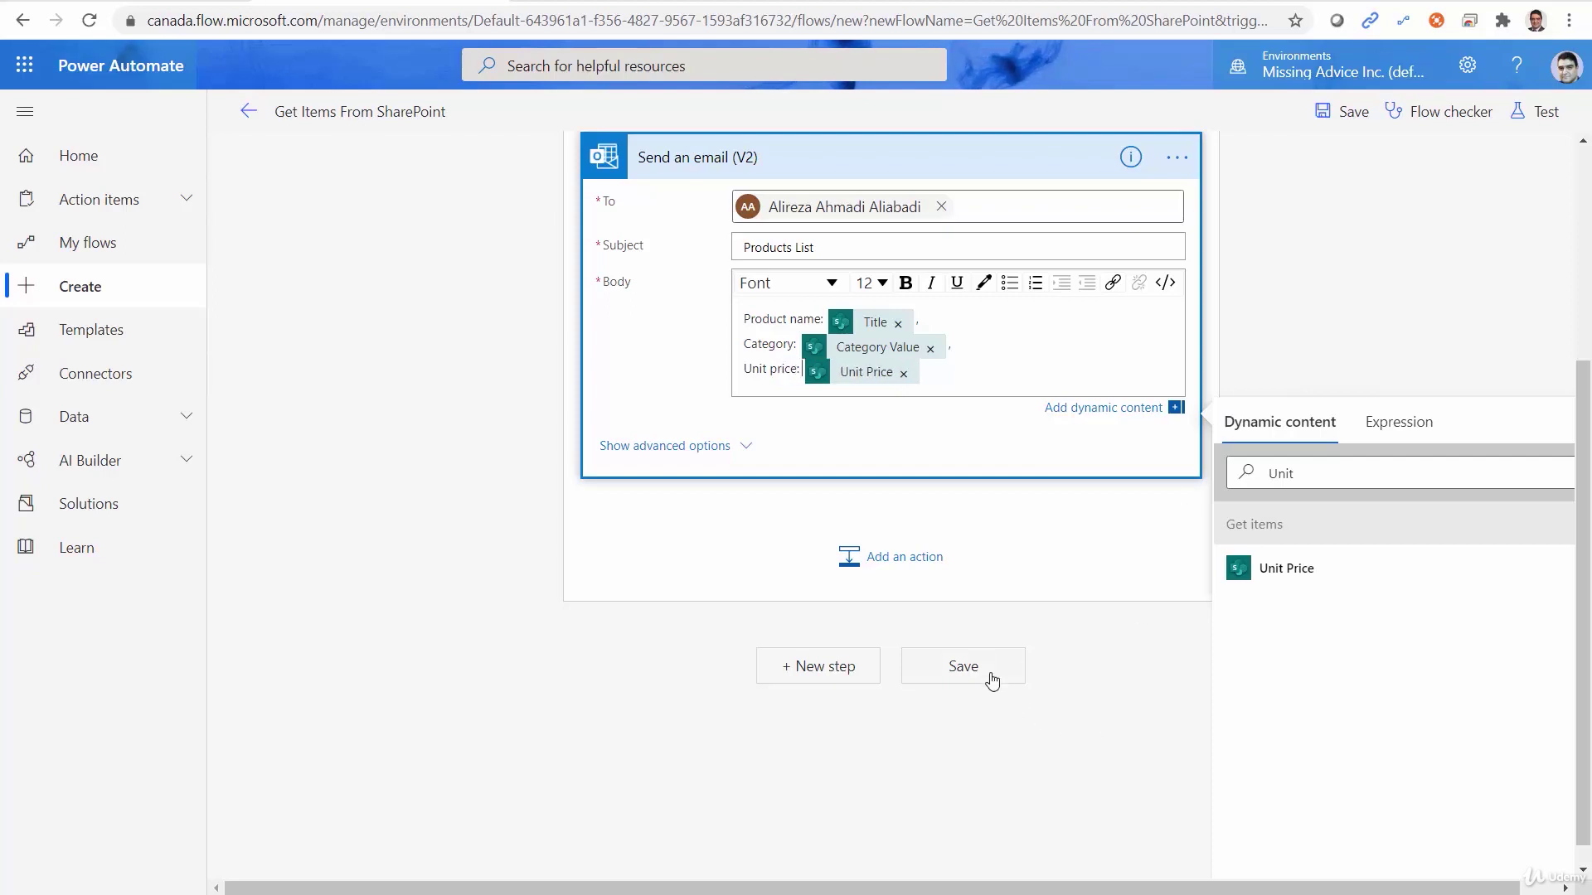
- Save the Get Items From SharePoint flow and check the Outlook inbox
{"action": "left_click", "coordinate": [991, 679]}
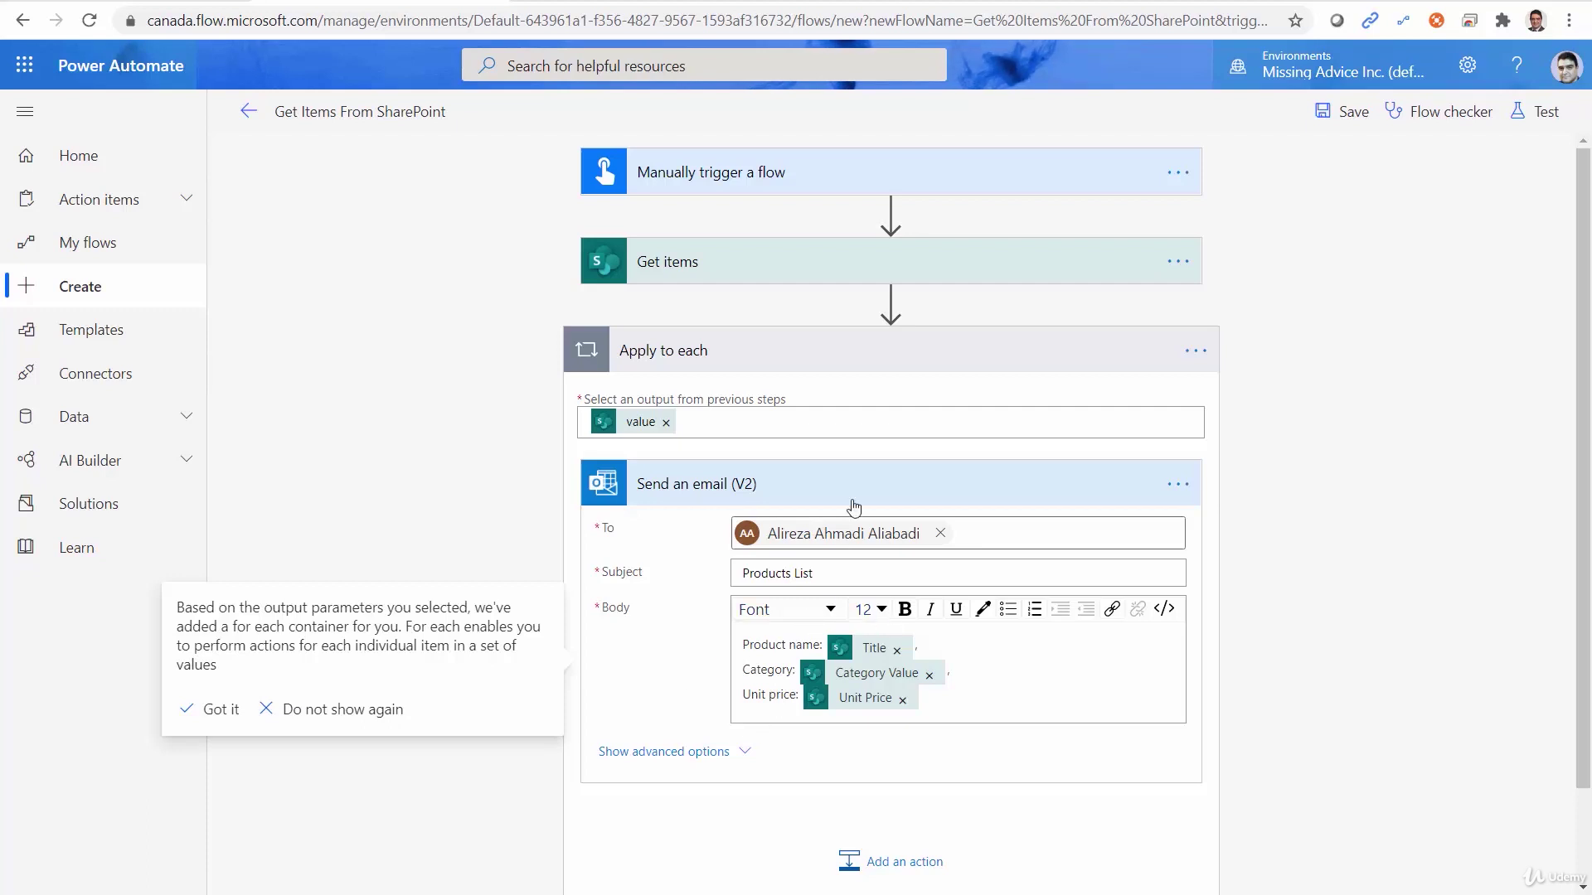
{"action": "left_click", "coordinate": [1329, 114]}
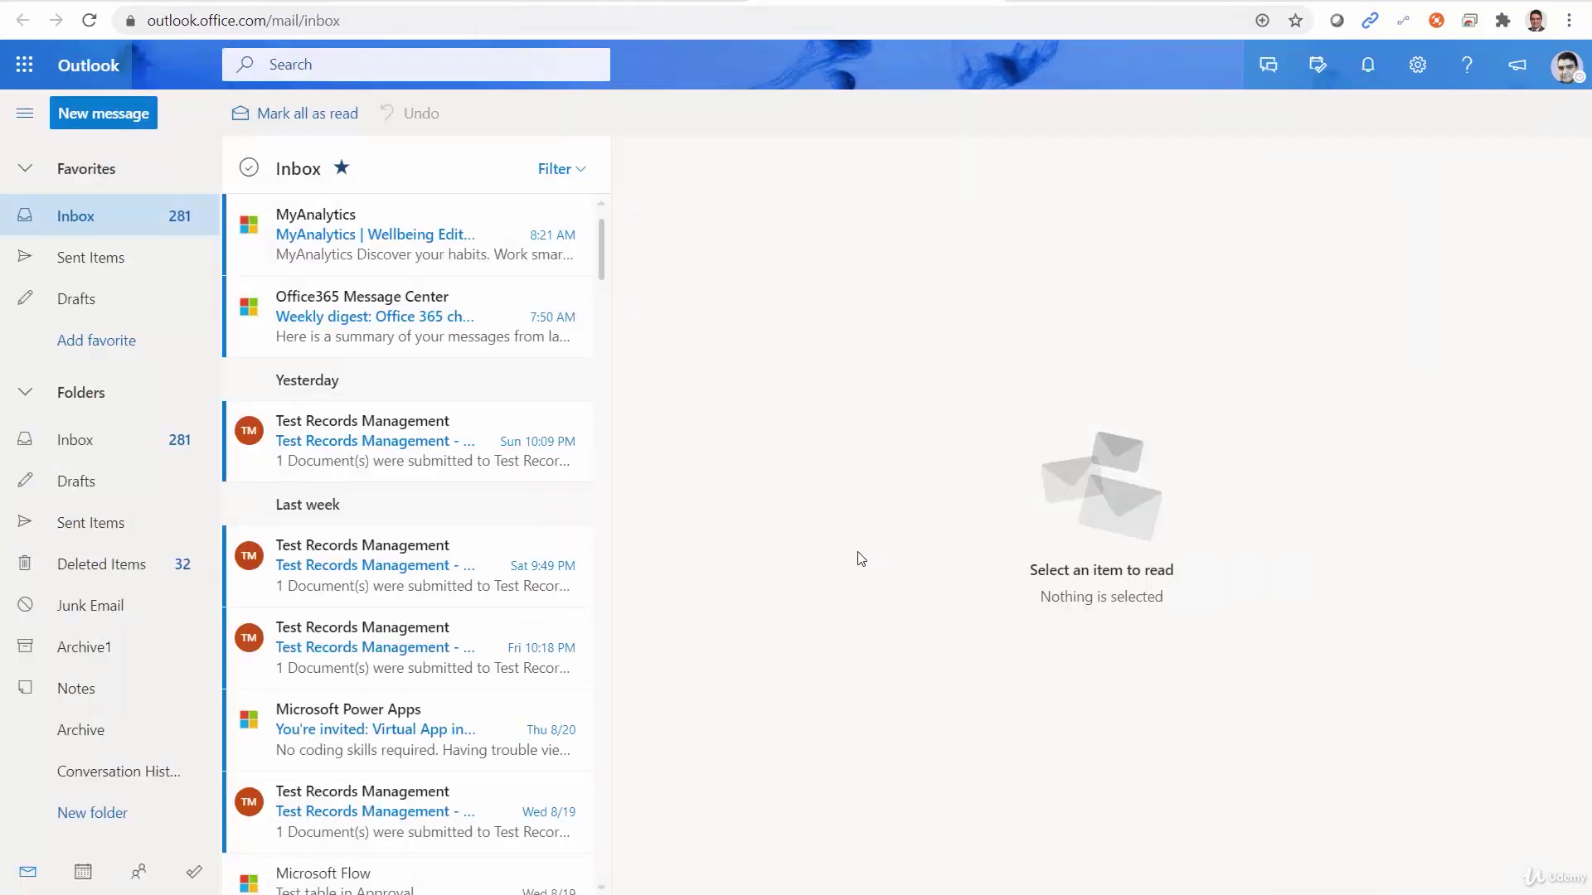
{"action": "left_click", "coordinate": [365, 213]}
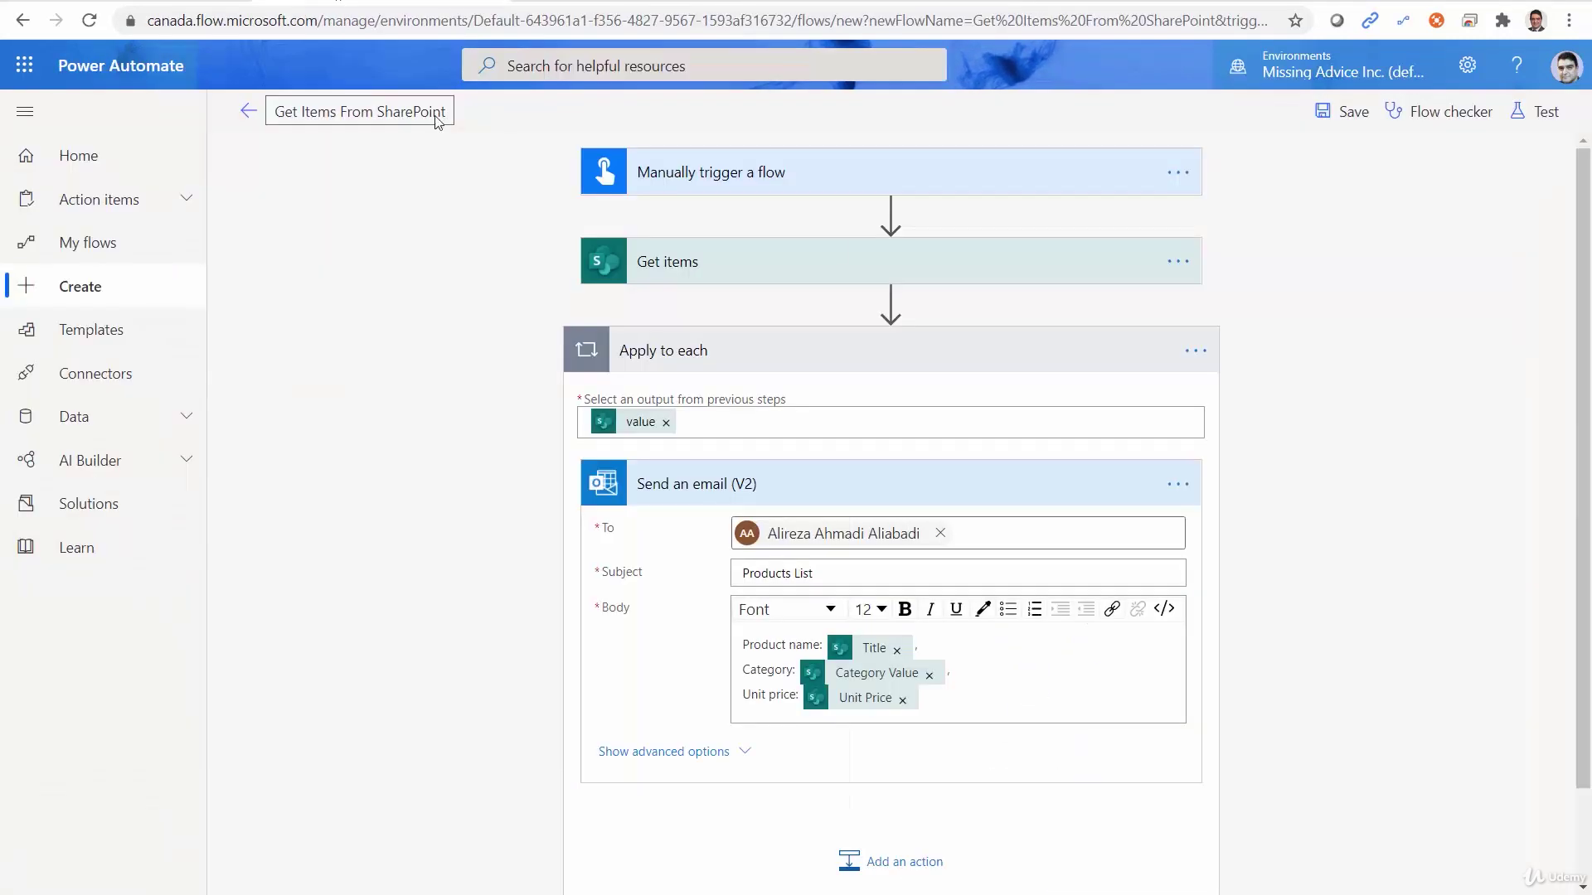
- Run a test with 'I'll perform the trigger action' and confirm the flow starts successfully
{"action": "left_click", "coordinate": [1540, 110]}
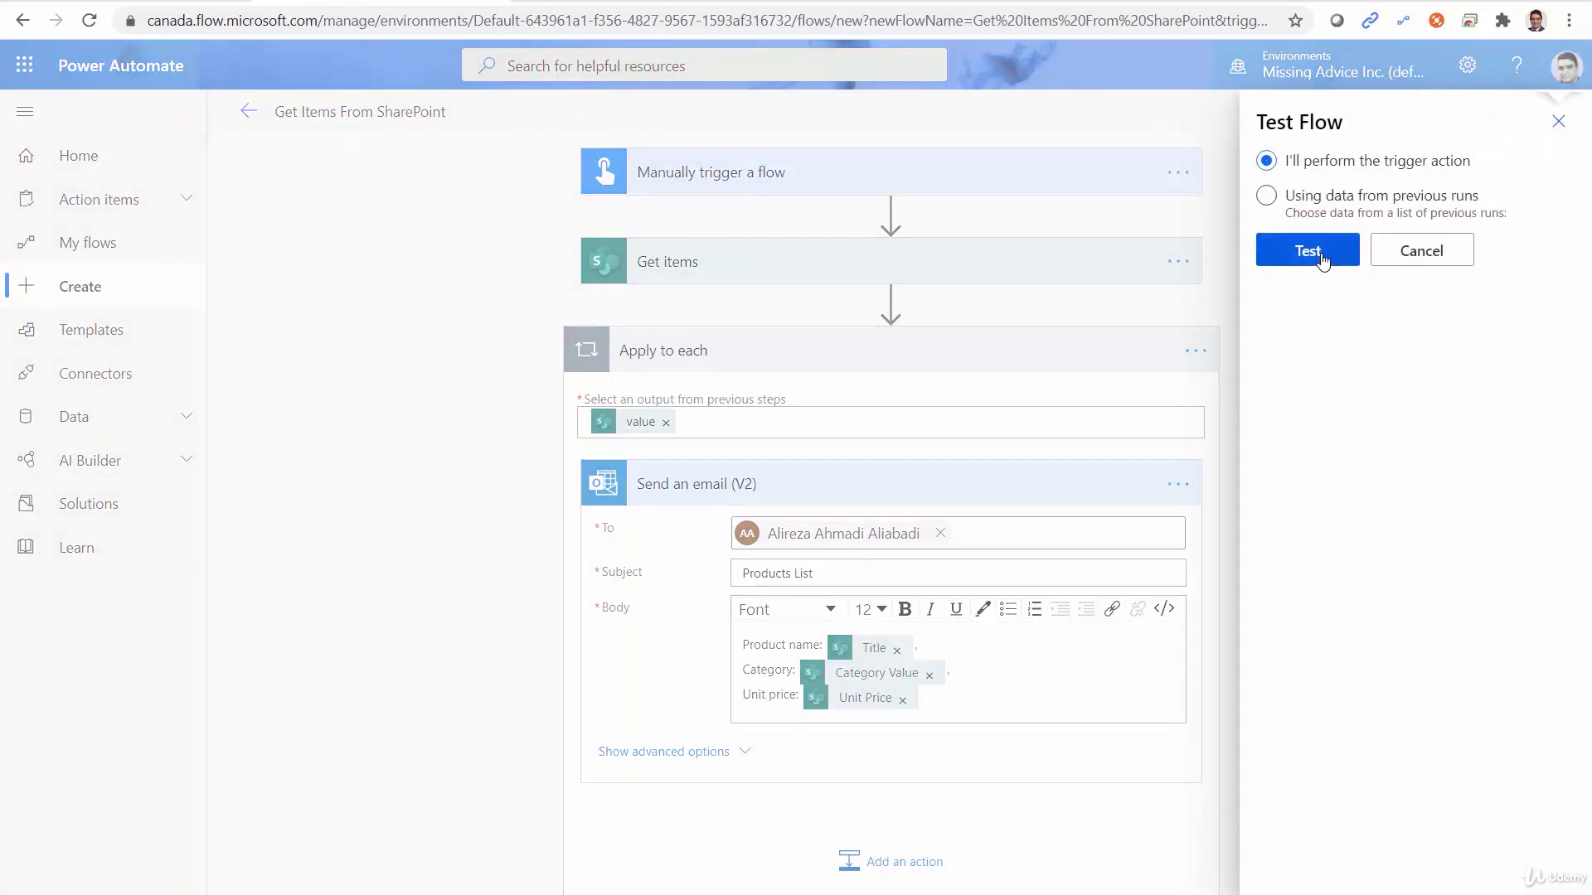
{"action": "left_click", "coordinate": [1319, 256]}
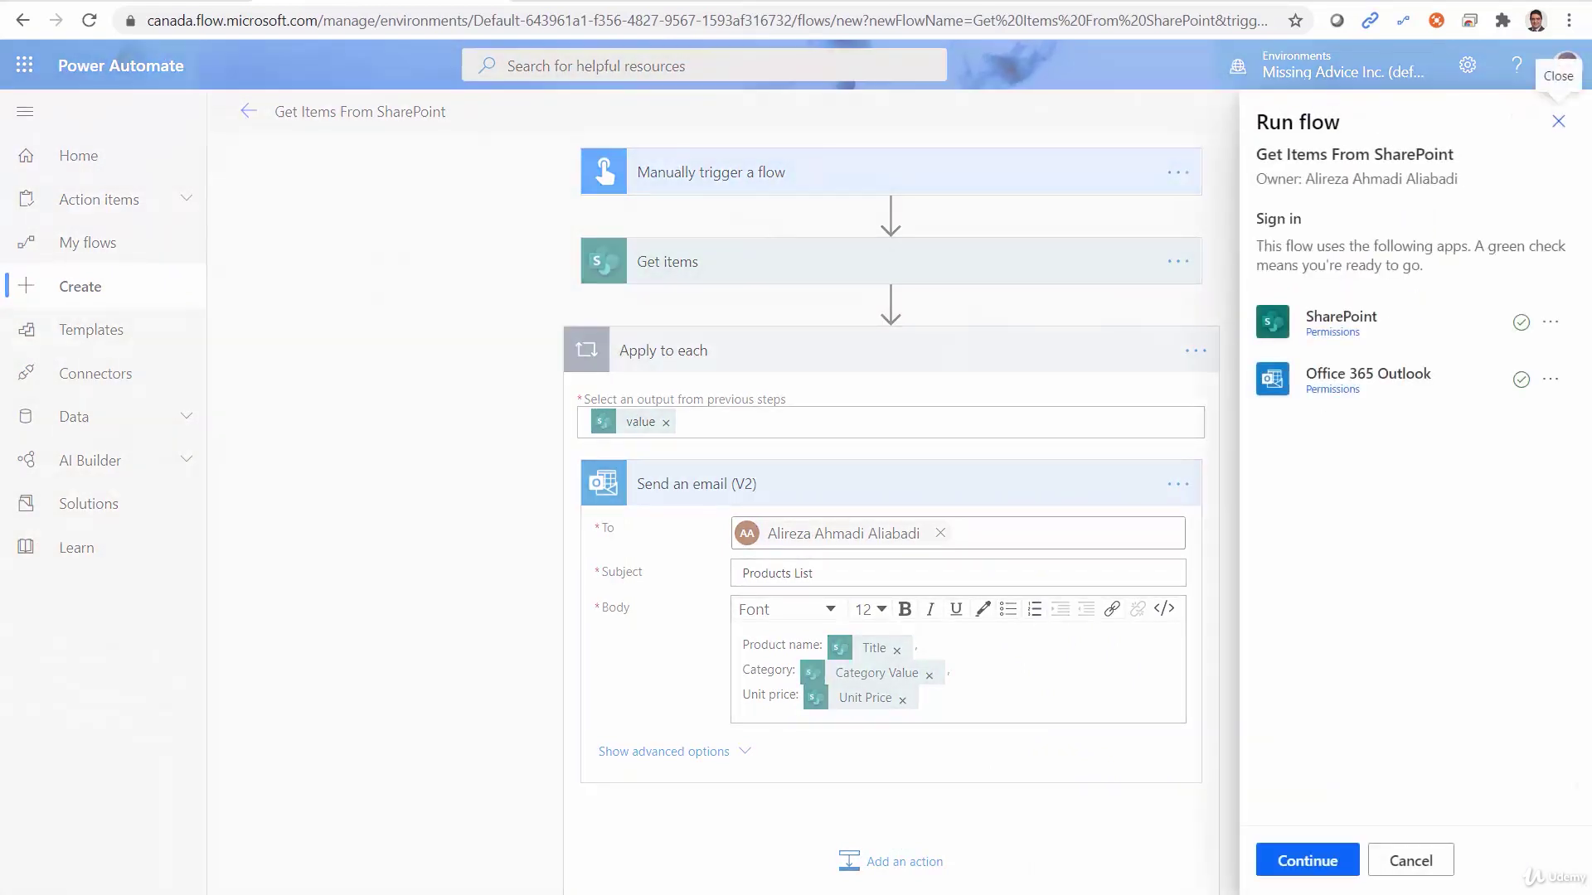
{"action": "left_click", "coordinate": [1288, 868]}
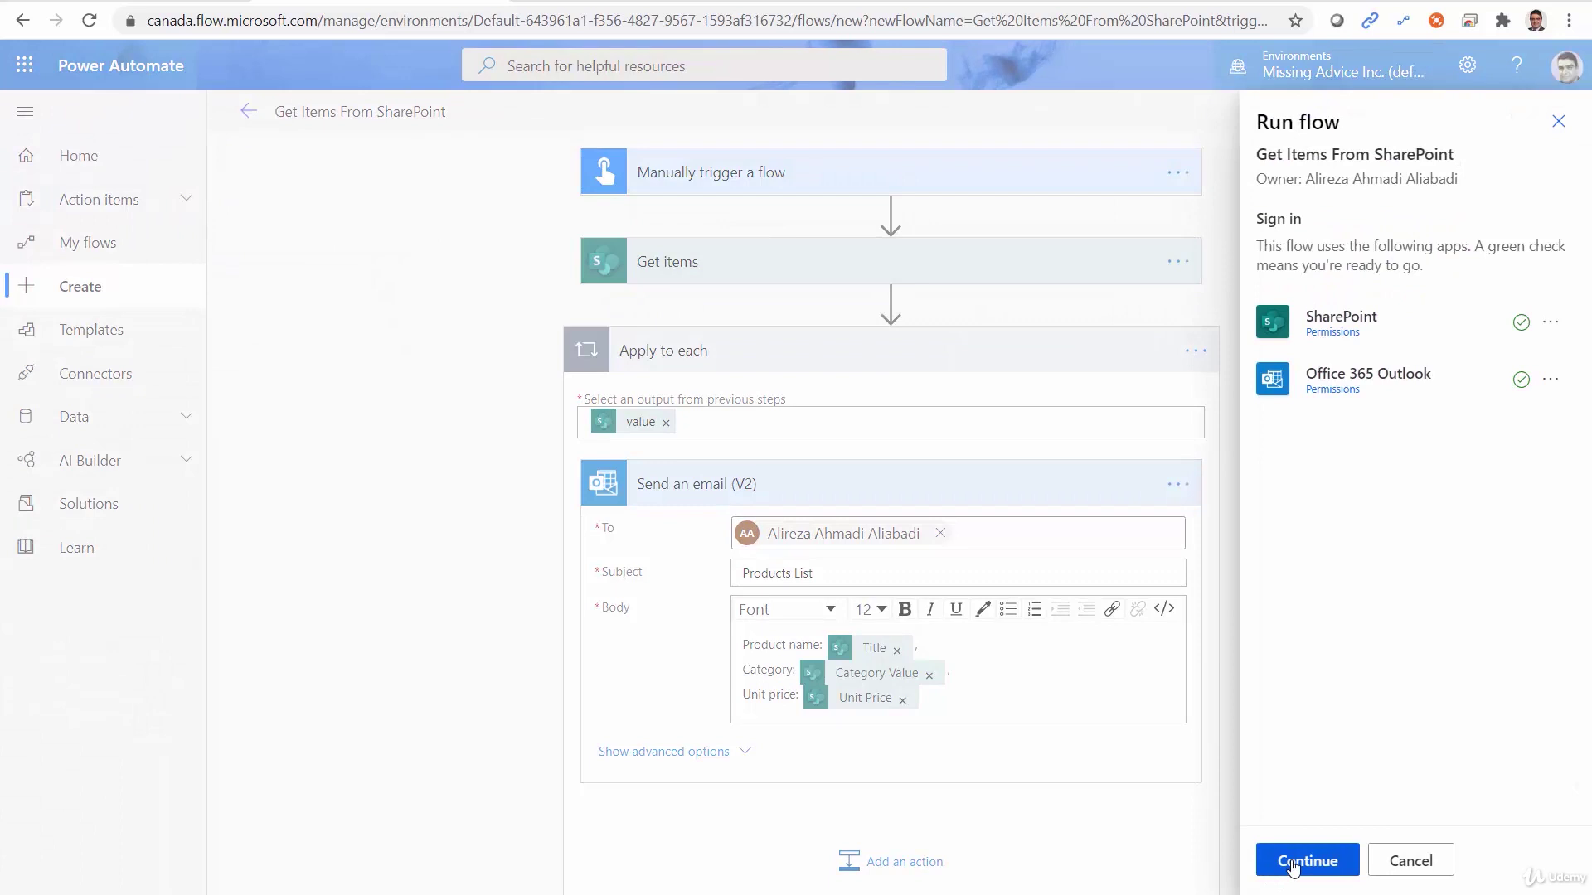
{"action": "left_click", "coordinate": [1293, 867]}
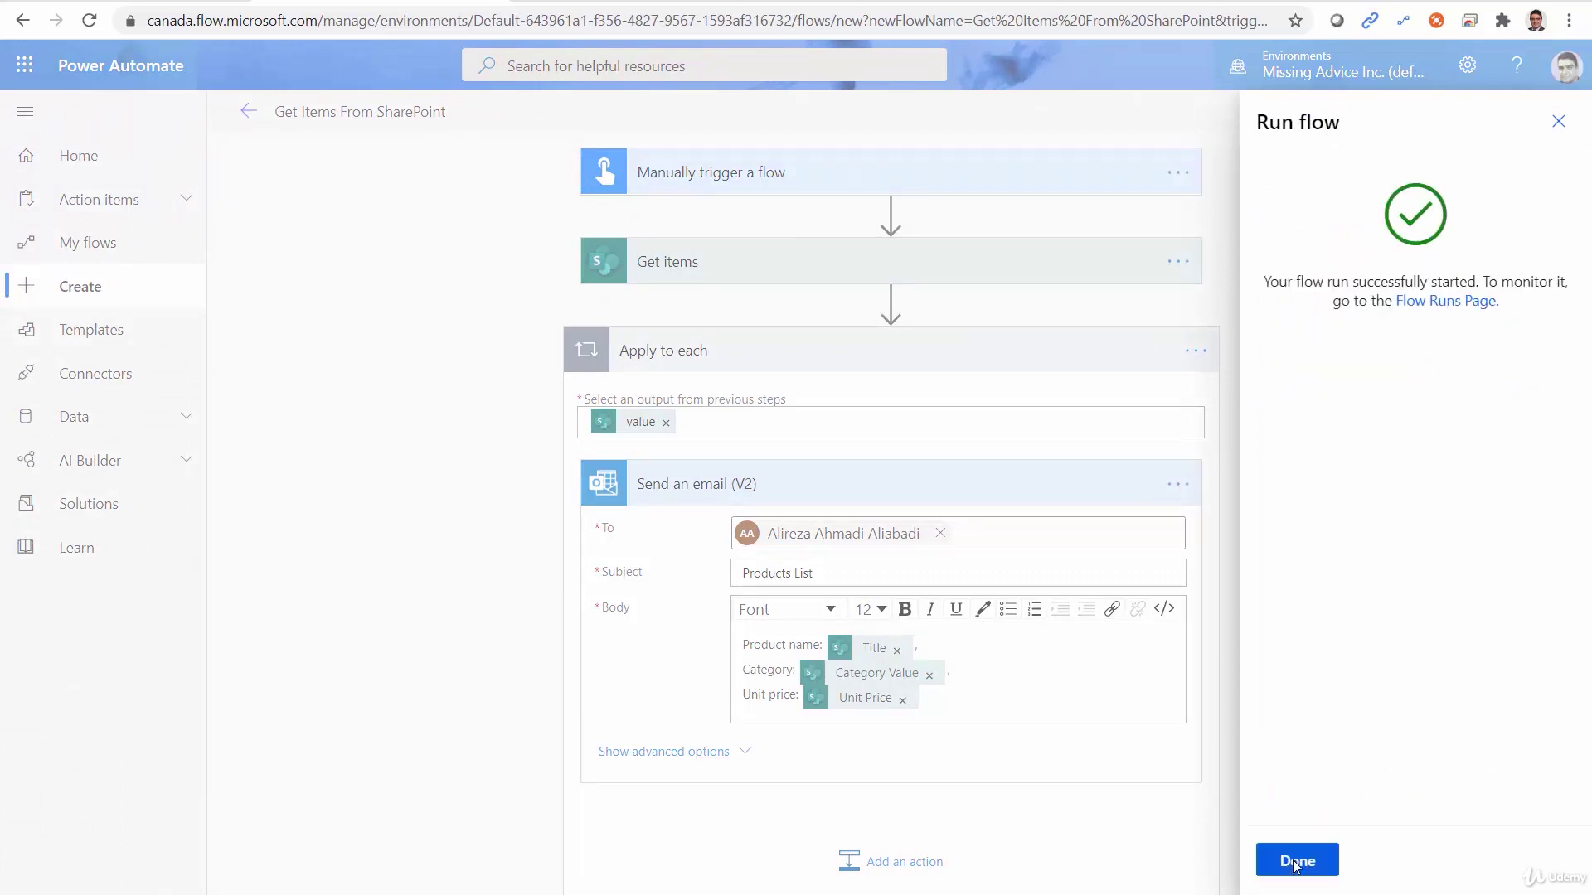
{"action": "left_click", "coordinate": [1293, 869]}
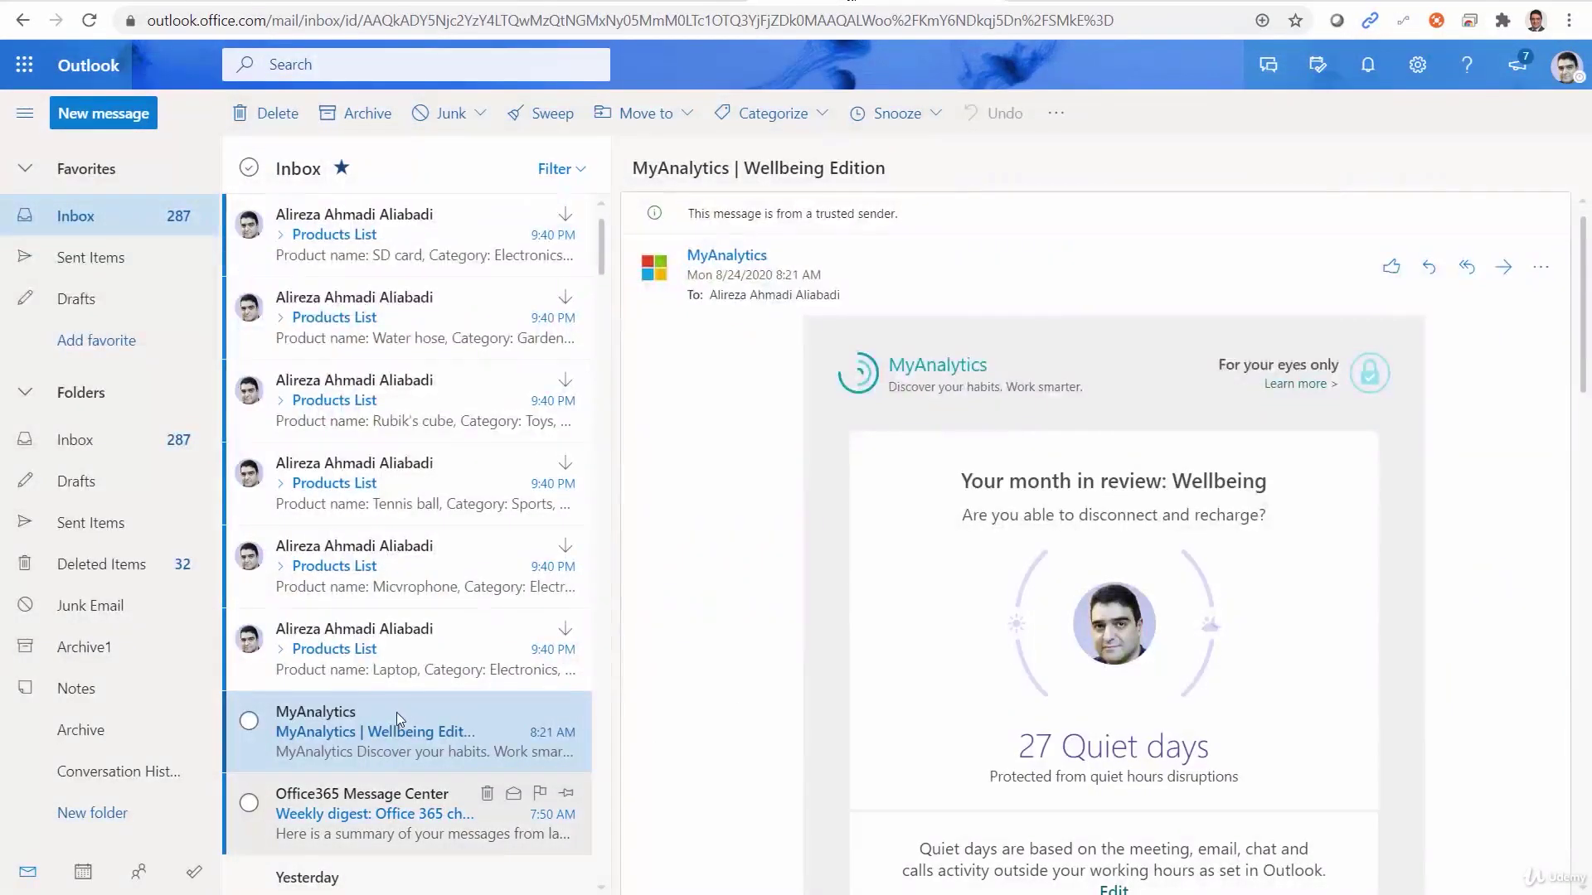
- Read the six Products List emails: Laptop, Microphone, Tennis ball, Rubik's cube, Water hose, SD card
{"action": "left_click", "coordinate": [407, 672]}
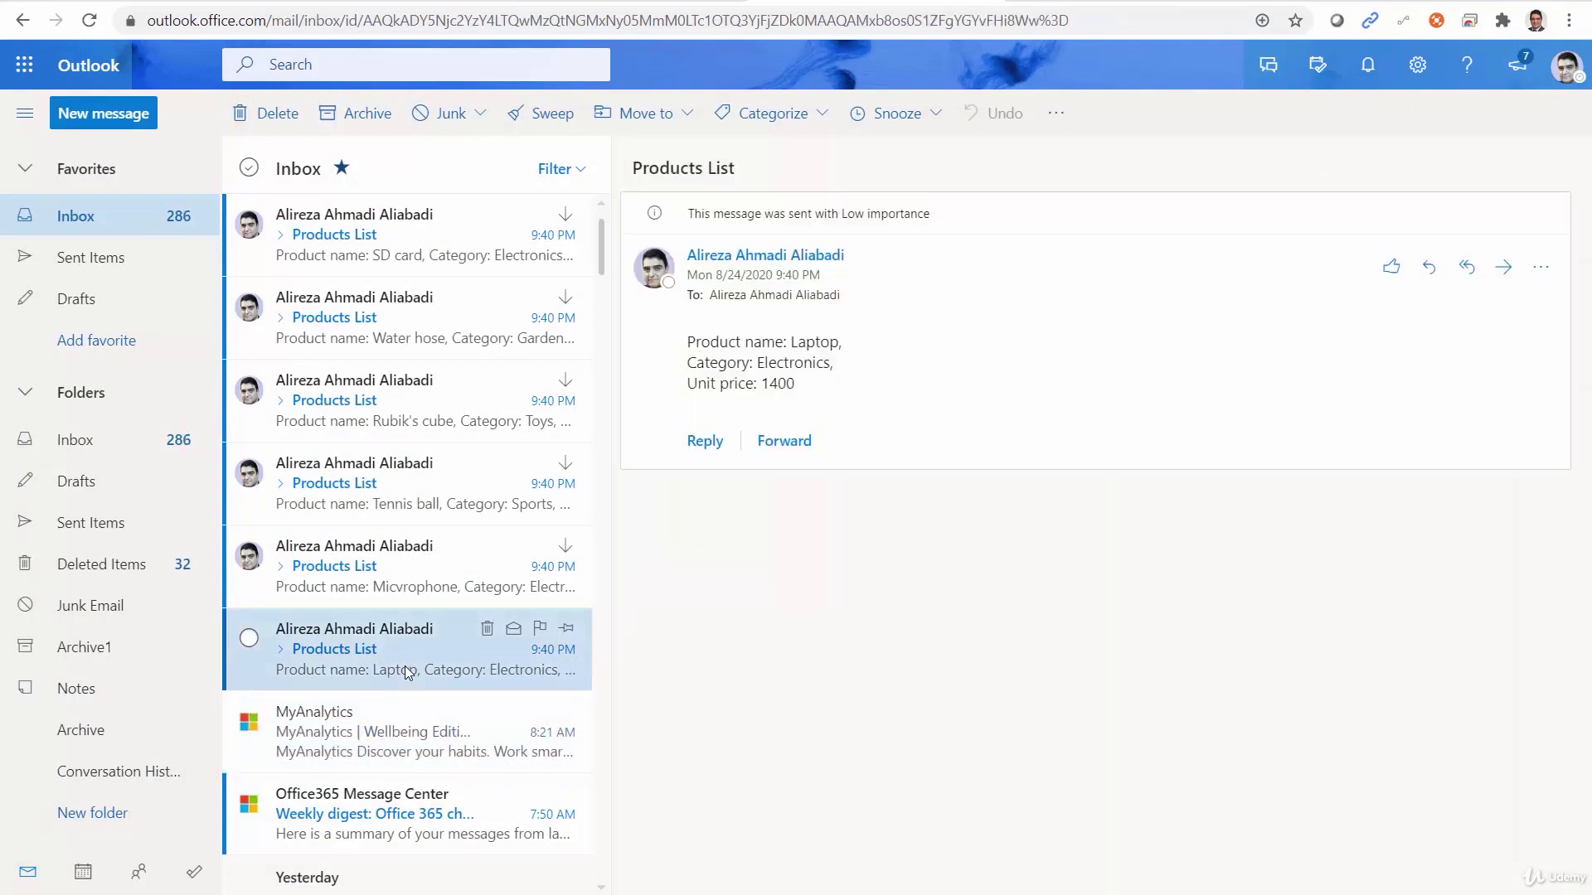
{"action": "left_click", "coordinate": [391, 589]}
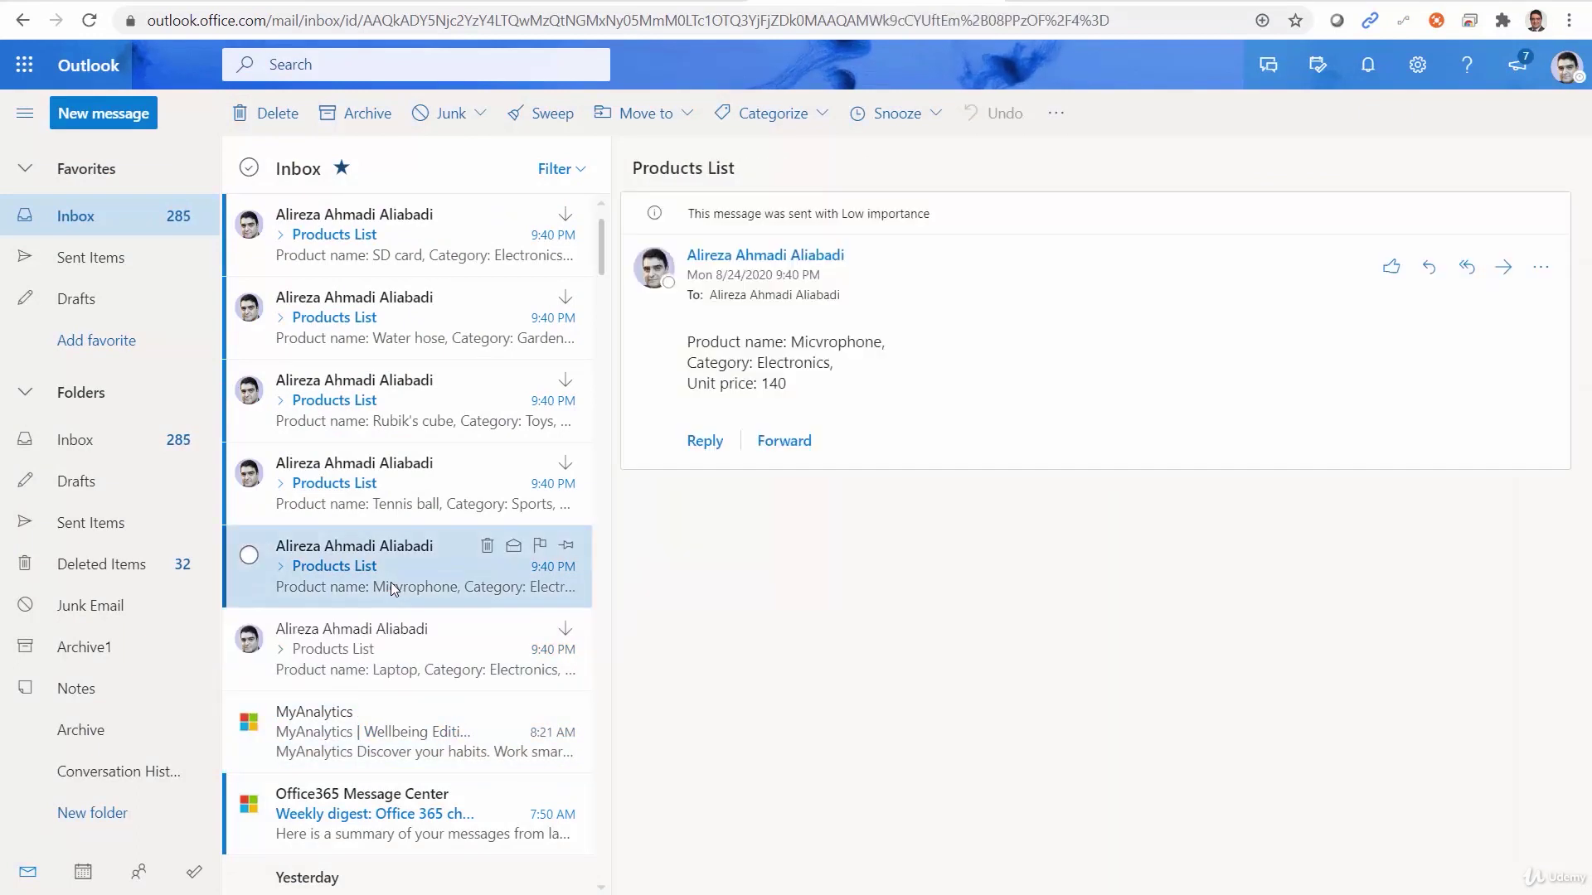
{"action": "left_click", "coordinate": [392, 491]}
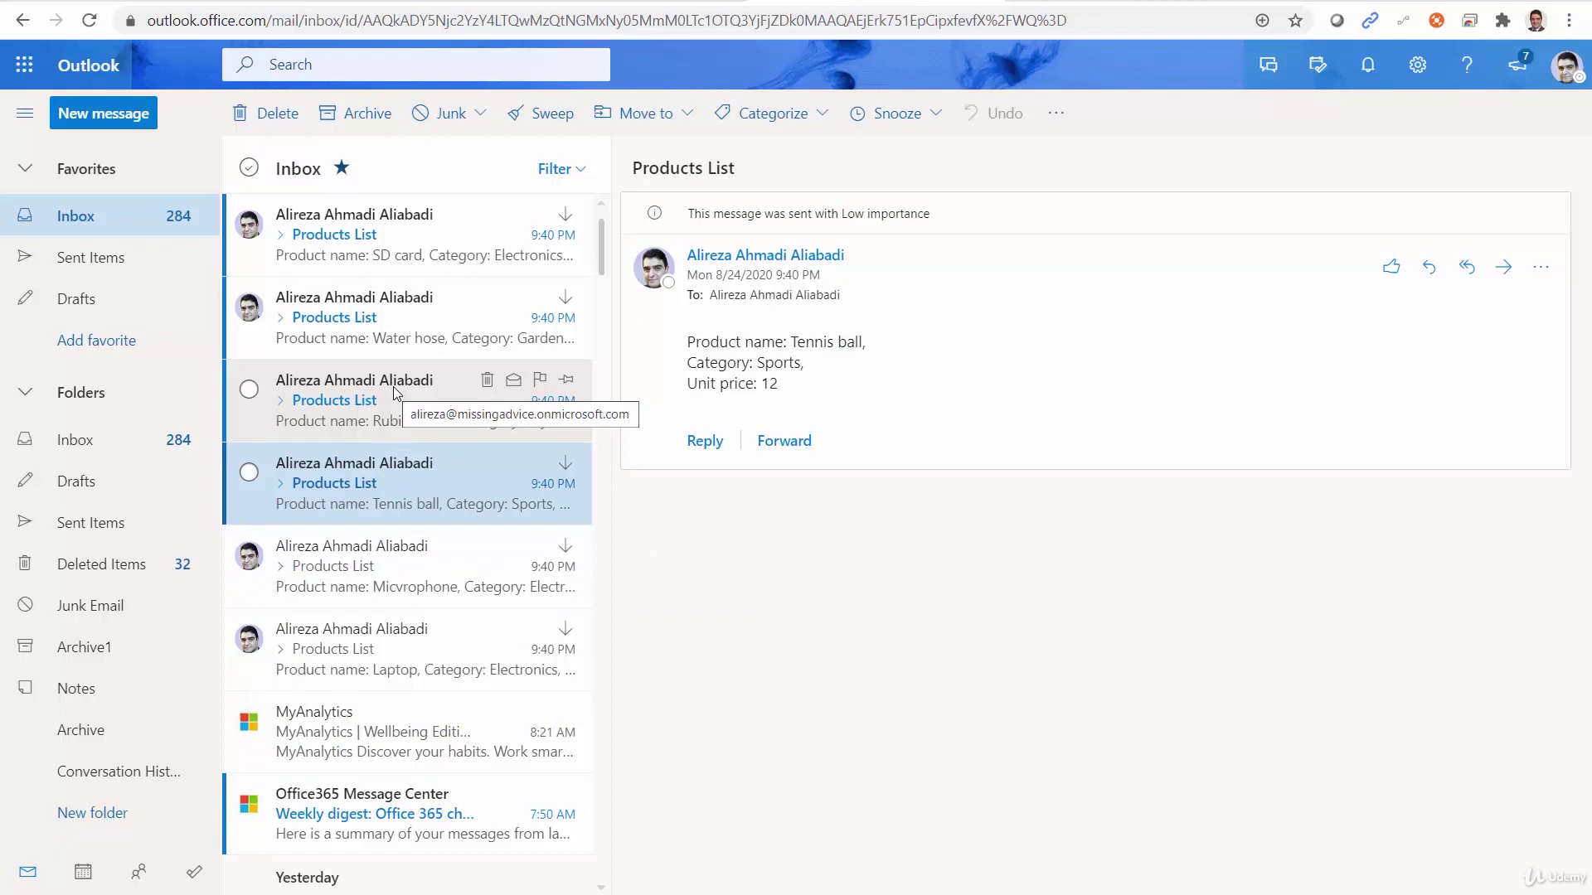
{"action": "left_click", "coordinate": [393, 392]}
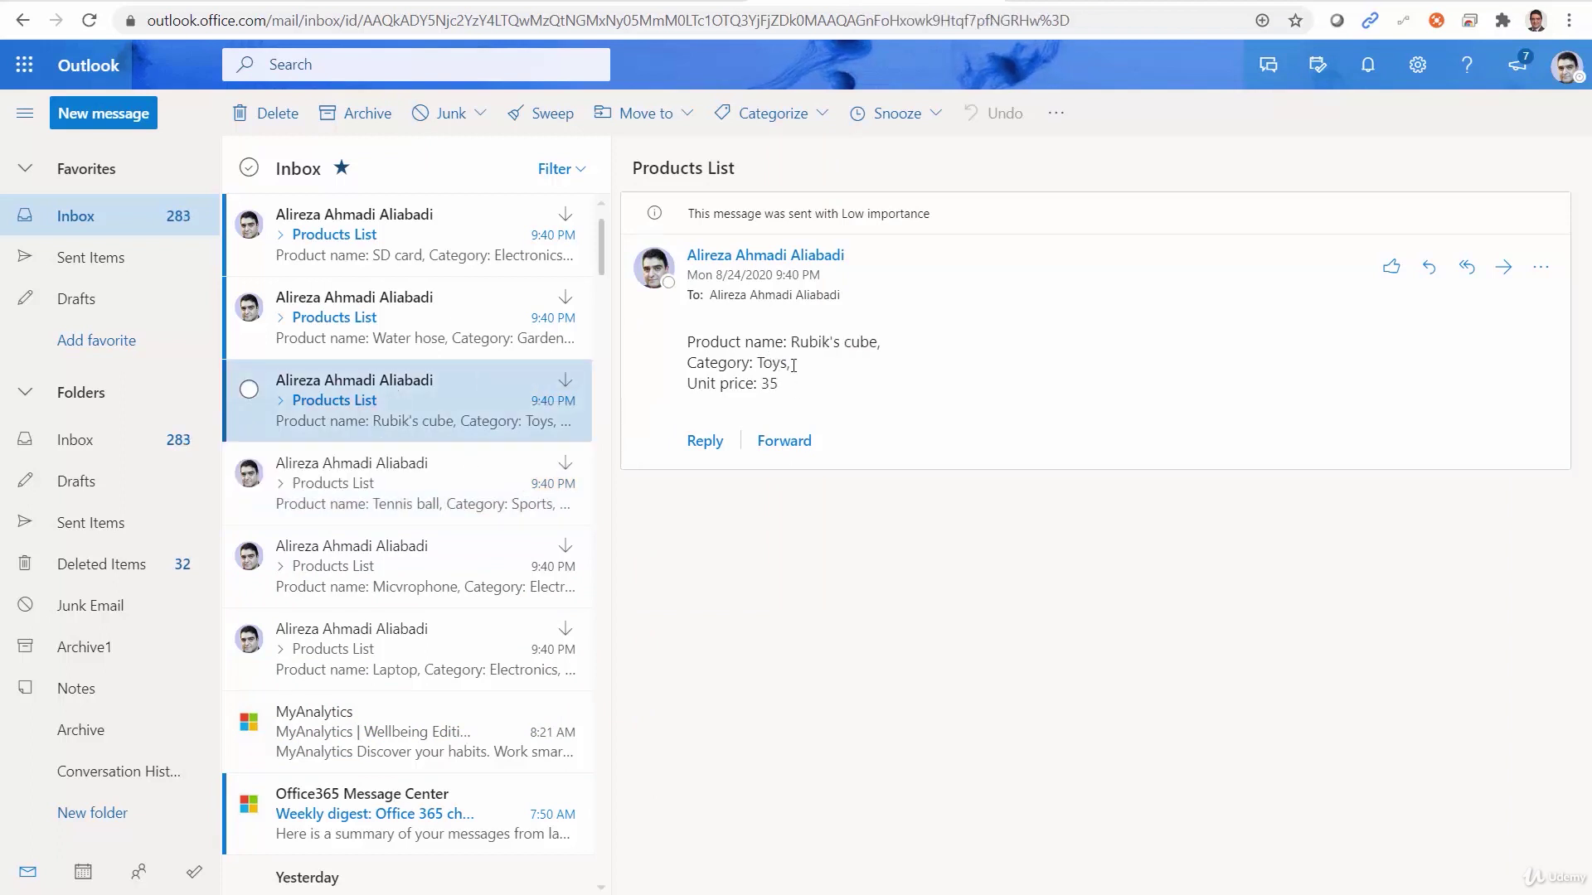
{"action": "left_click", "coordinate": [368, 346]}
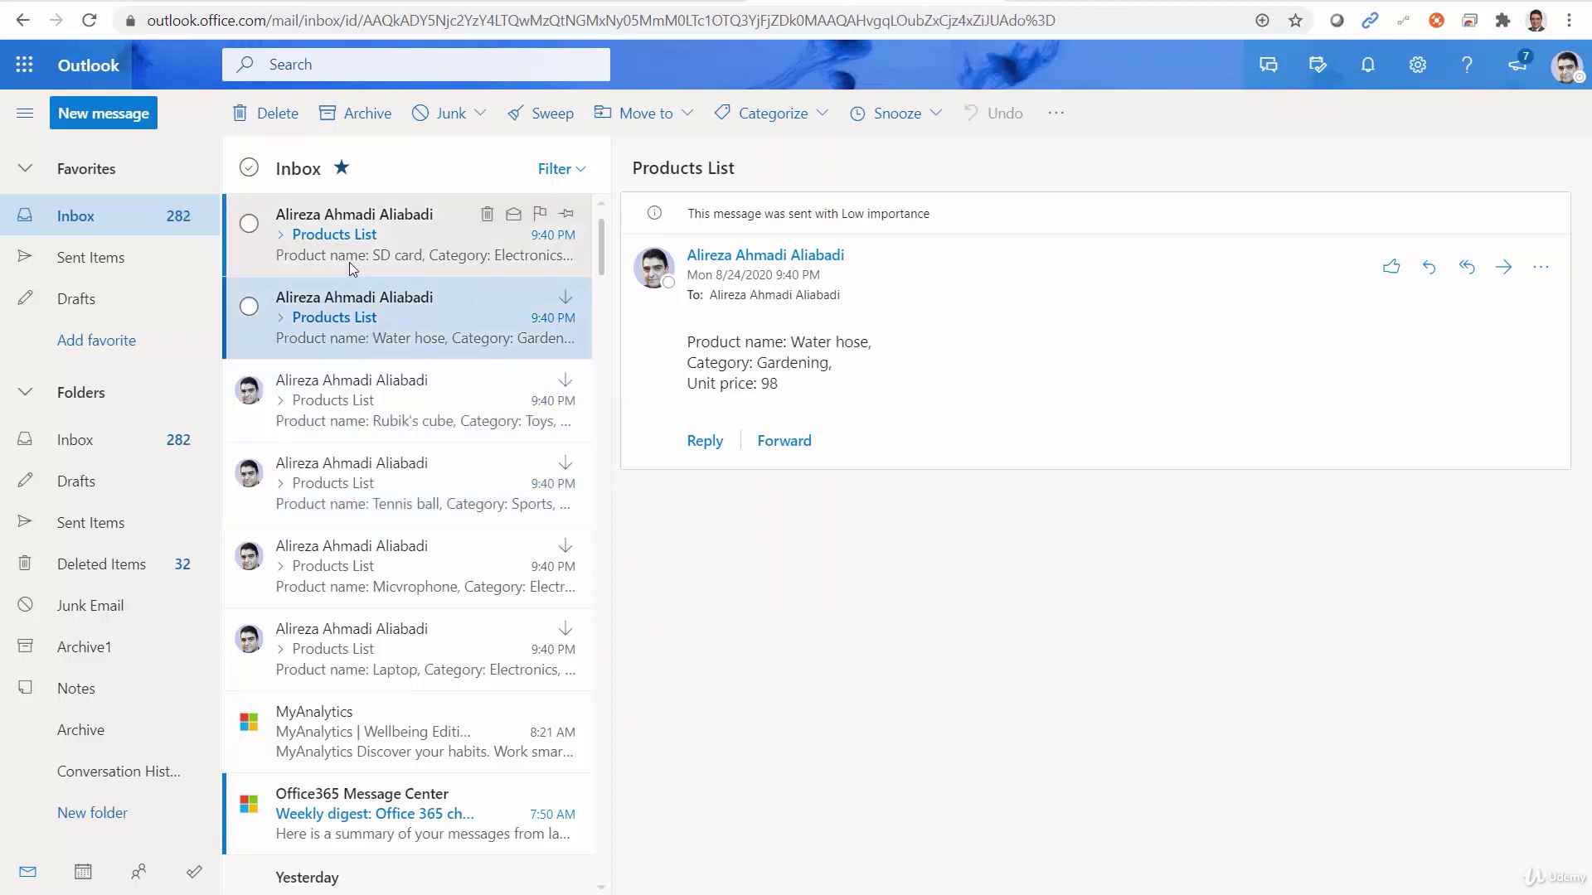
{"action": "left_click", "coordinate": [349, 262]}
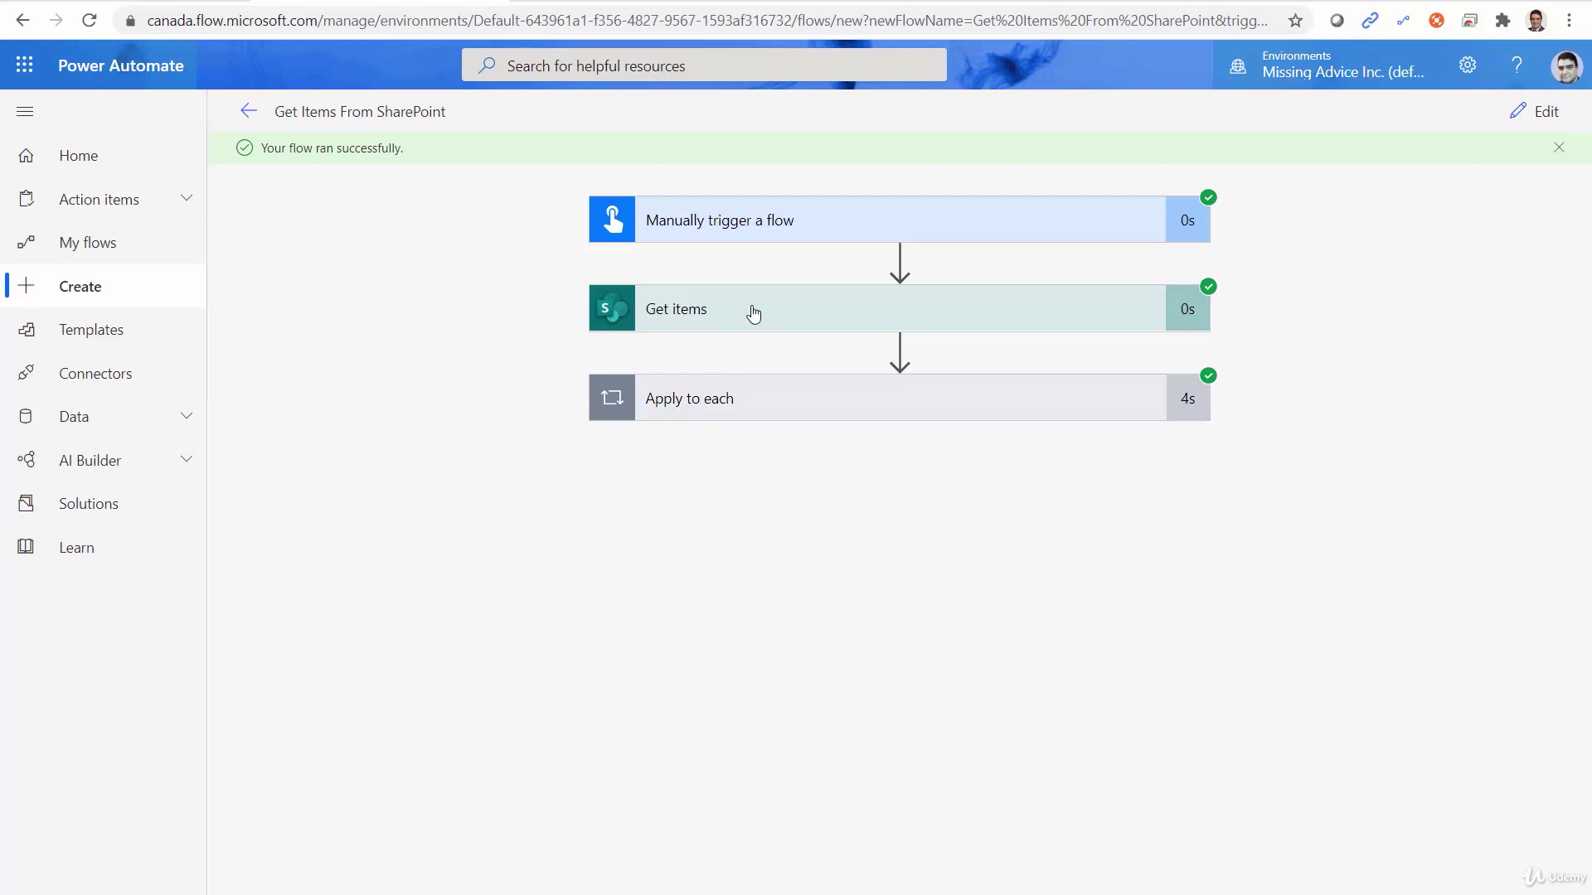
- Expand the Apply to each run details showing six successful email iterations
{"action": "left_click", "coordinate": [756, 415]}
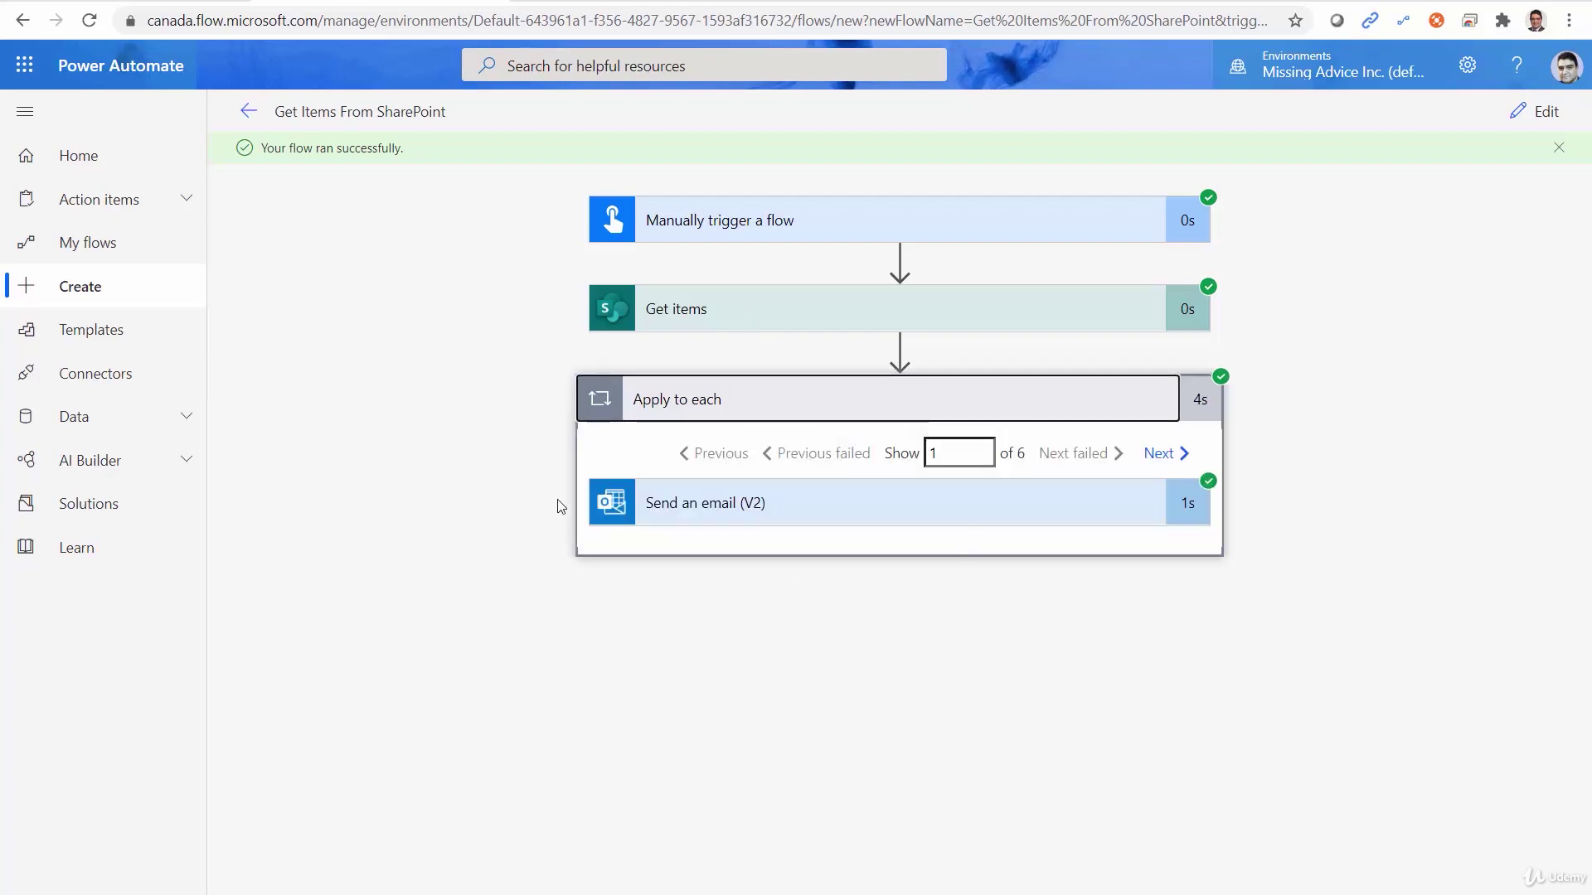